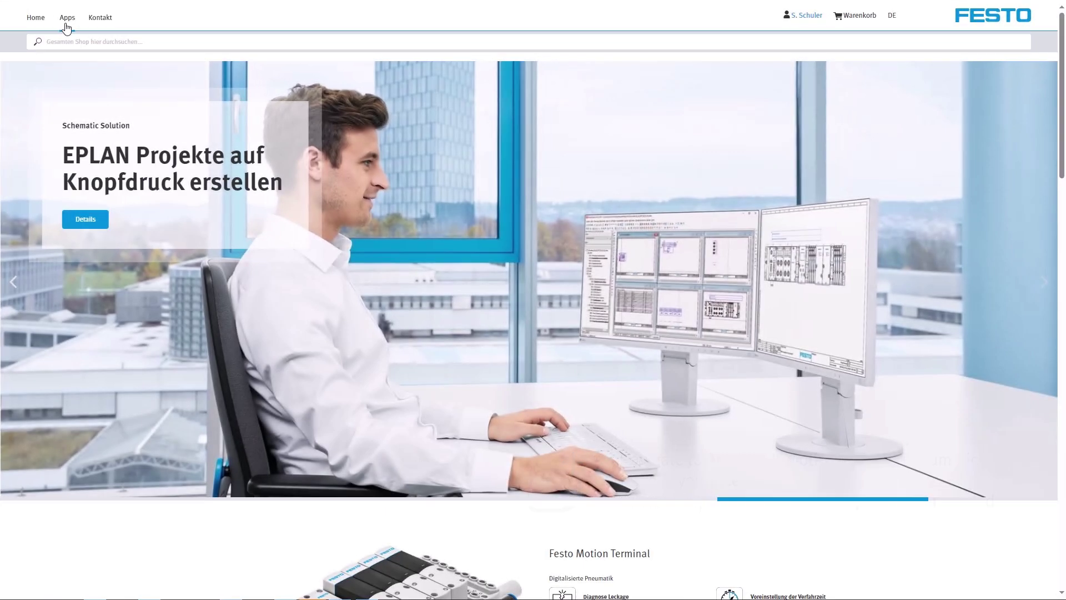
Add the 10-component AX Motion Insights Pneumatic plan from AX Industrial Apps to the cart and proceed to checkout
click(64, 21)
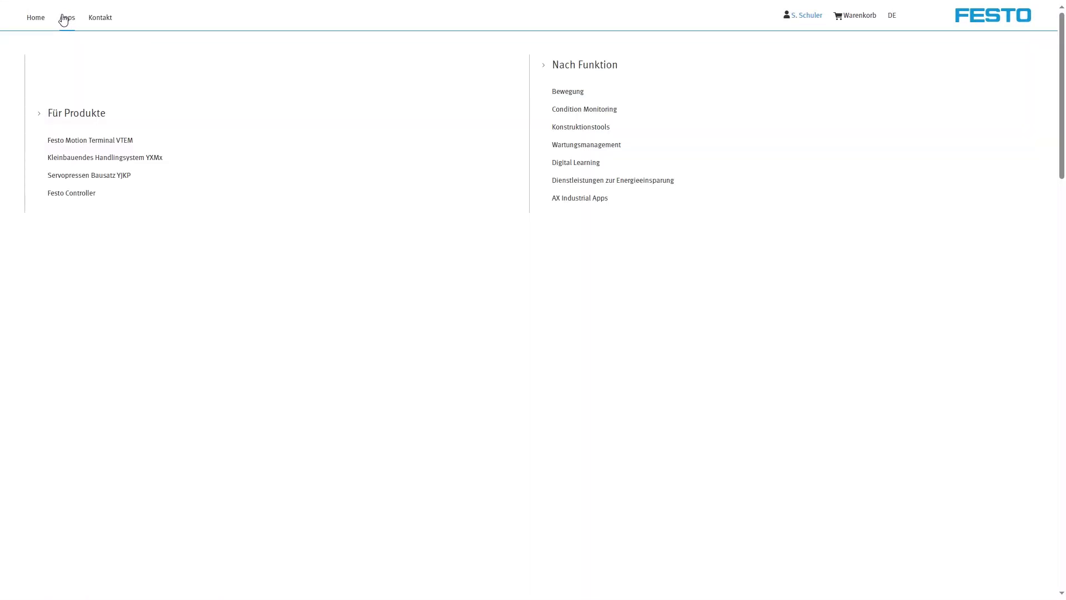
click(580, 201)
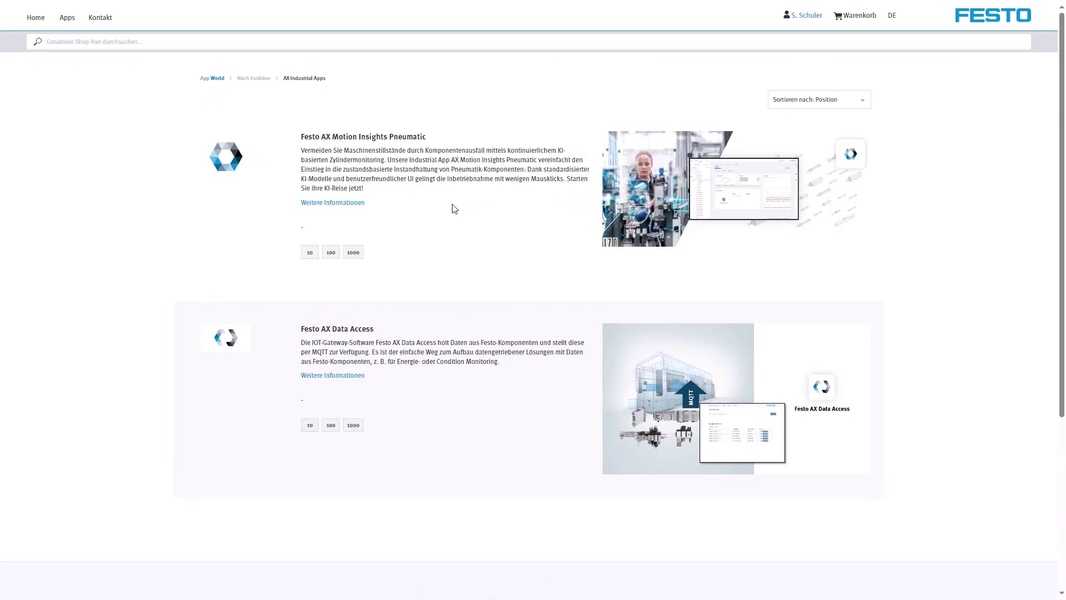
click(309, 252)
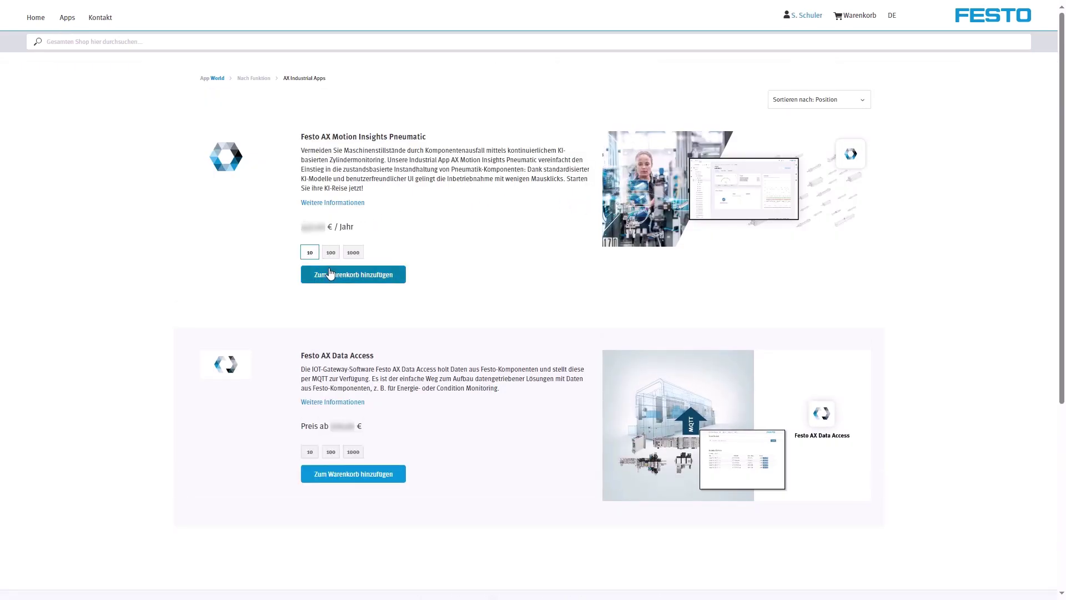
click(328, 274)
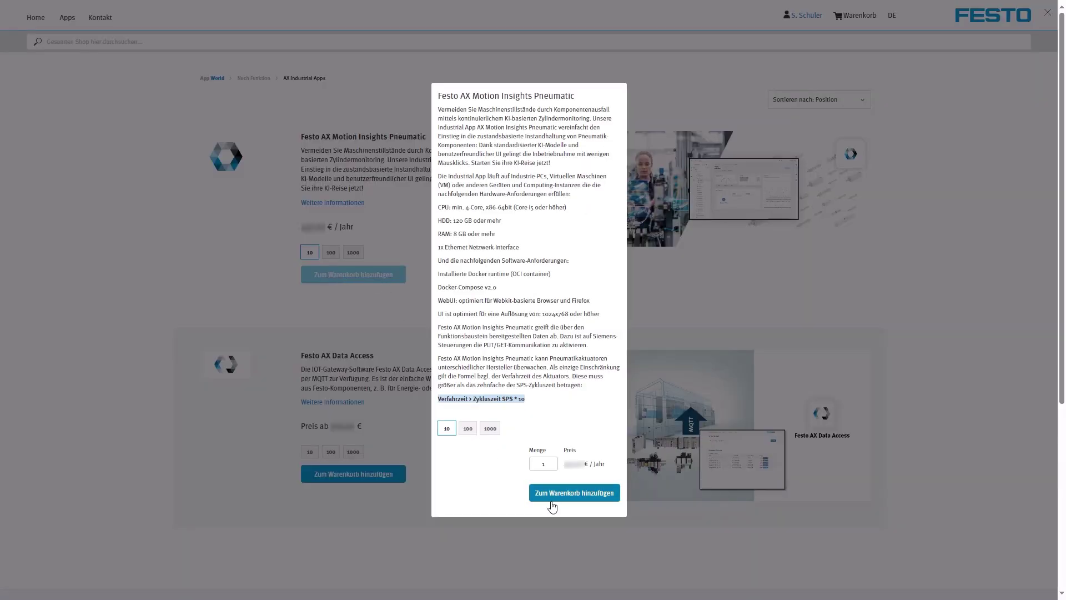
click(571, 495)
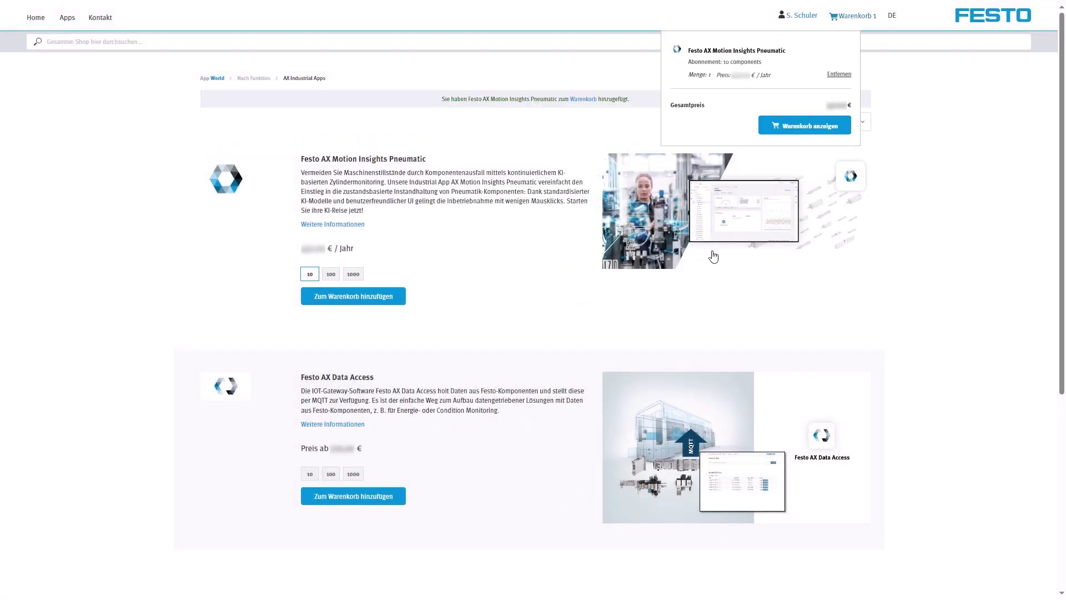
click(799, 126)
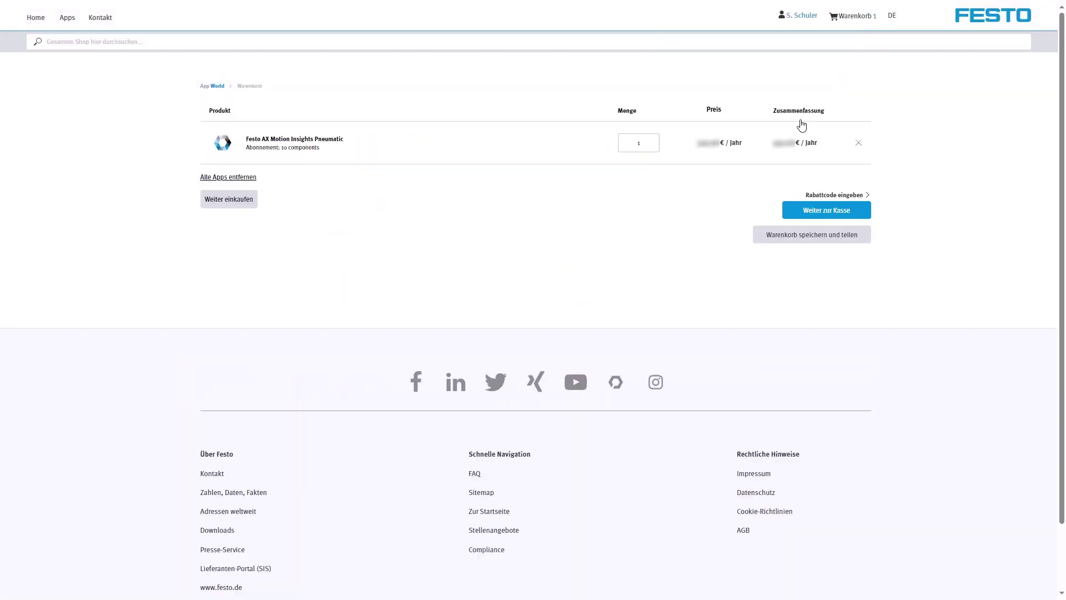
click(825, 253)
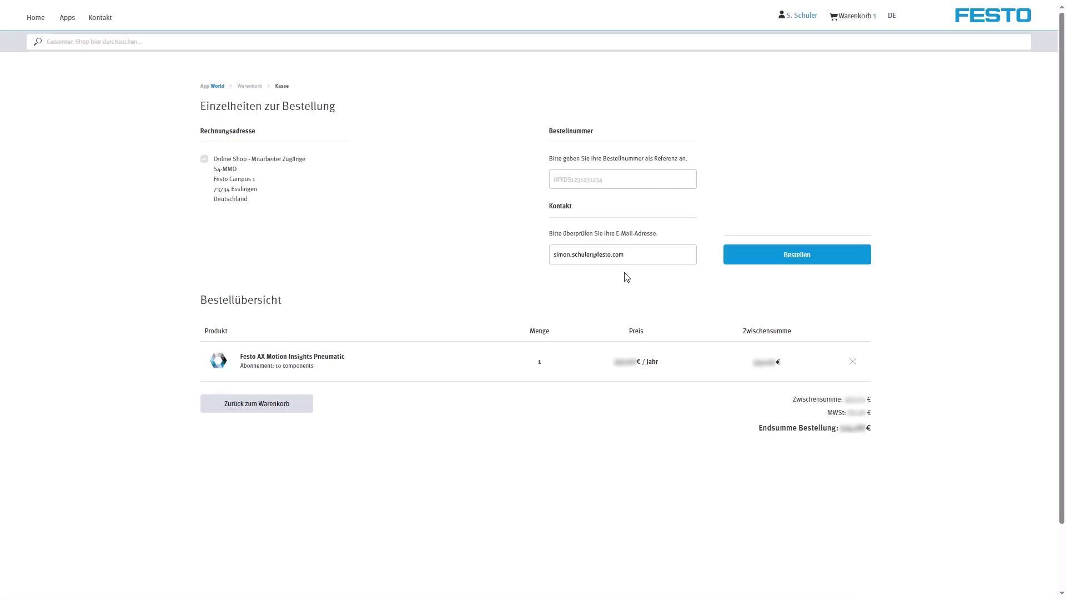
Enter an order reference in Bestellnummer, accept the terms and conditions, and submit the order
click(605, 178)
text(Seb123)
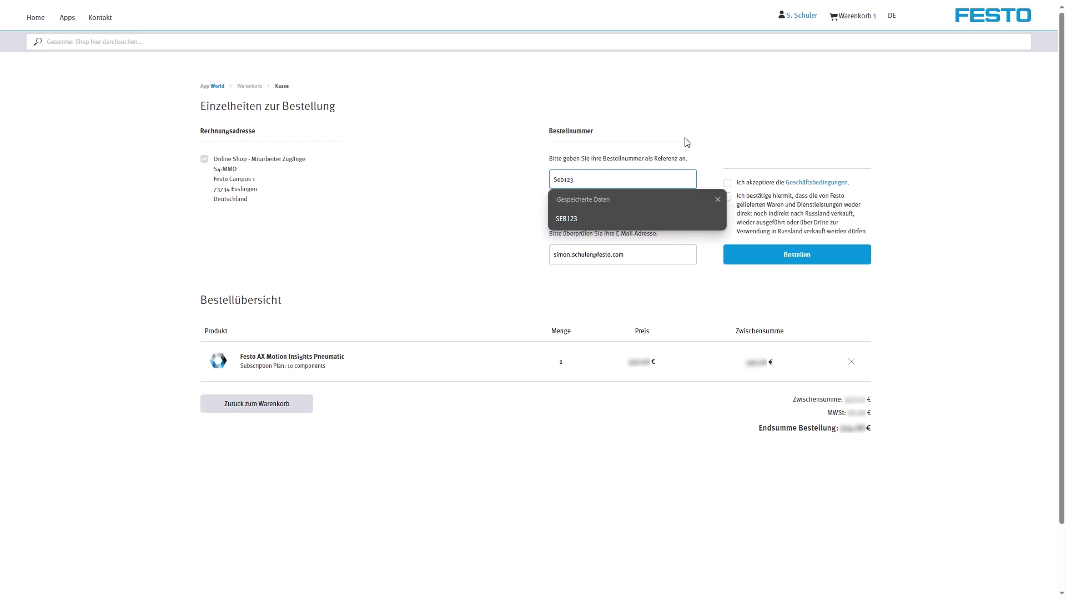
click(740, 141)
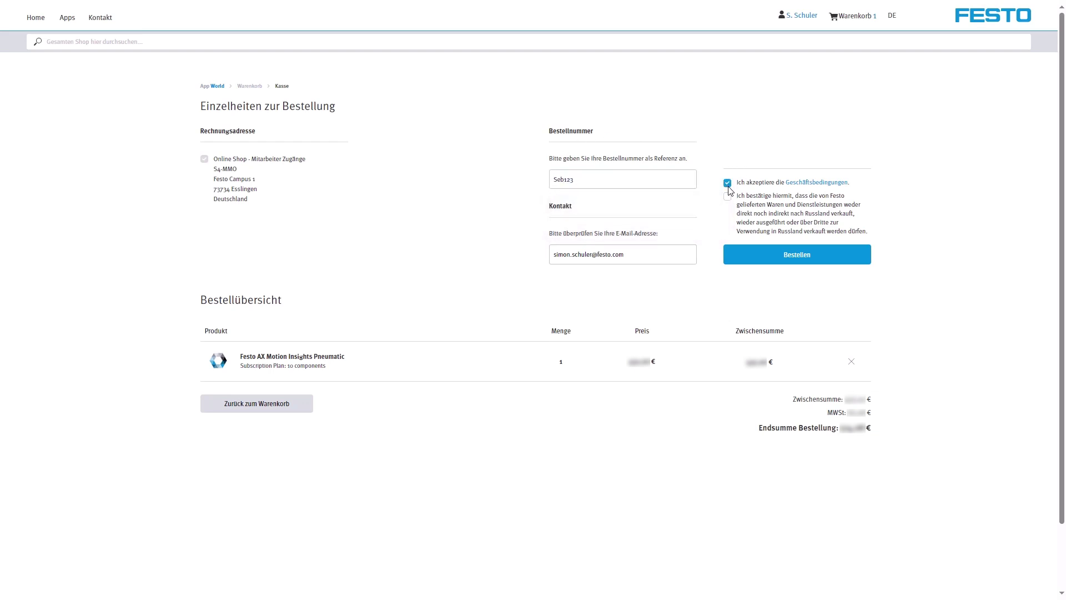
click(756, 255)
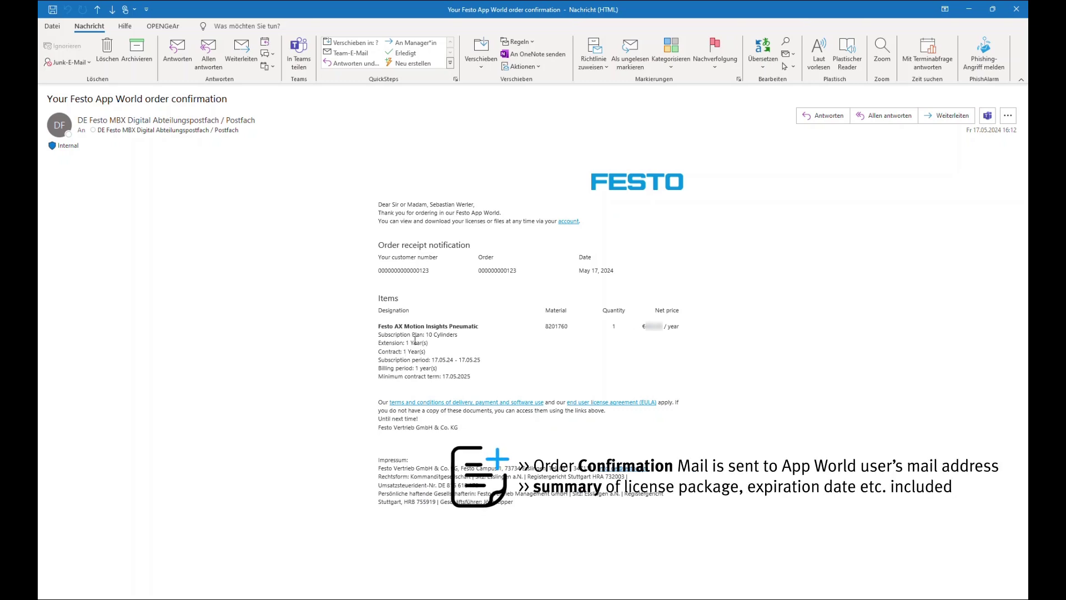
Highlight the 10 Cylinders subscription plan line in the Festo App World order confirmation e-mail
drag(427, 334, 486, 362)
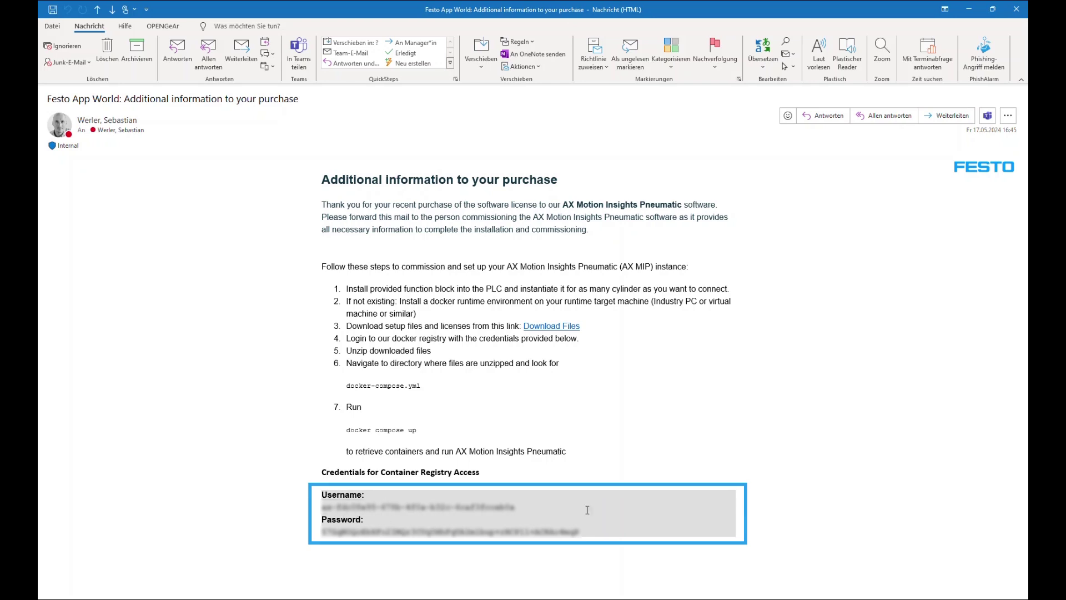
Start downloading the setup files and licenses from the e-mail's Download Files link
click(562, 329)
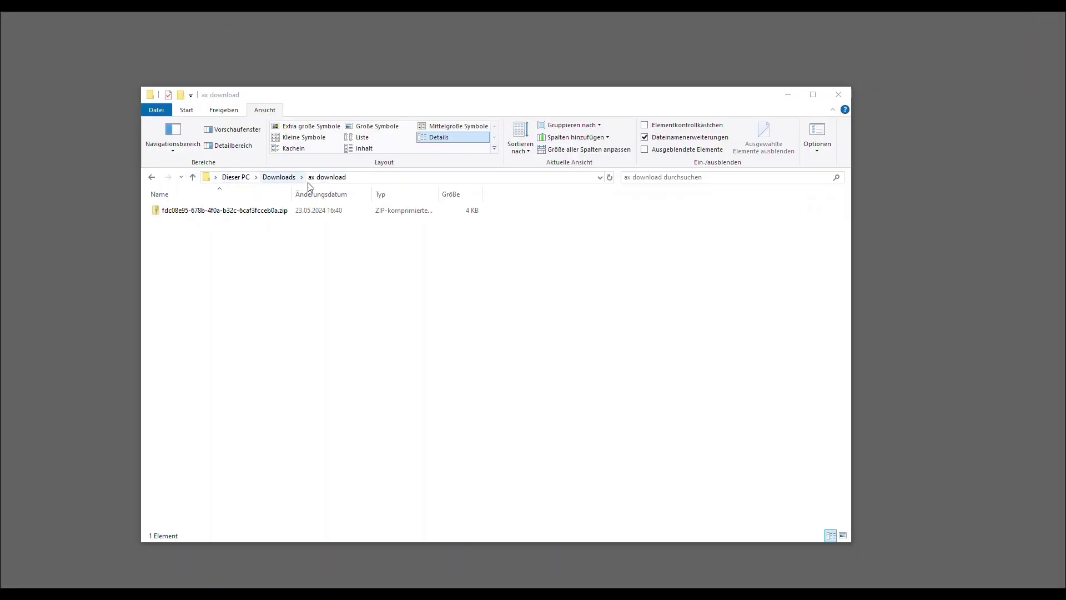
Extract the downloaded zip with 7-Zip into a same-named folder and open that folder
right_click(222, 215)
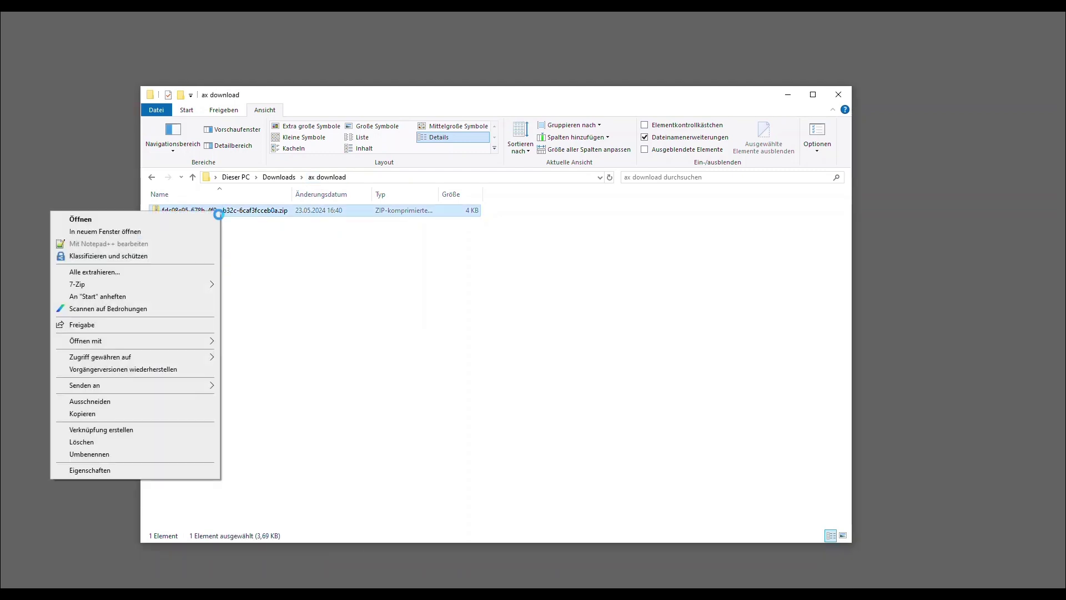
mouse_move(178, 285)
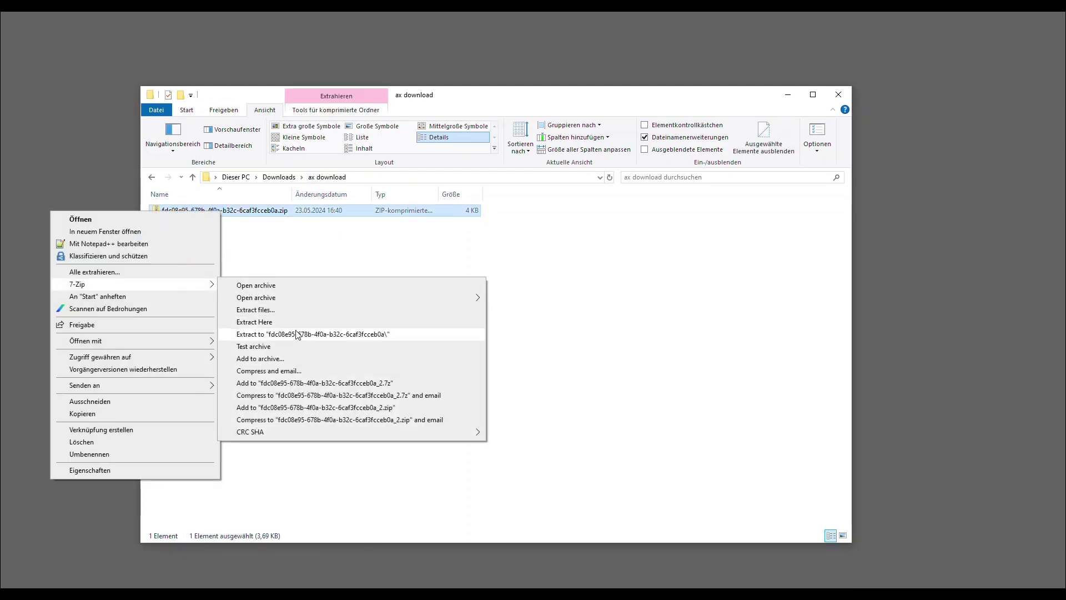
click(298, 333)
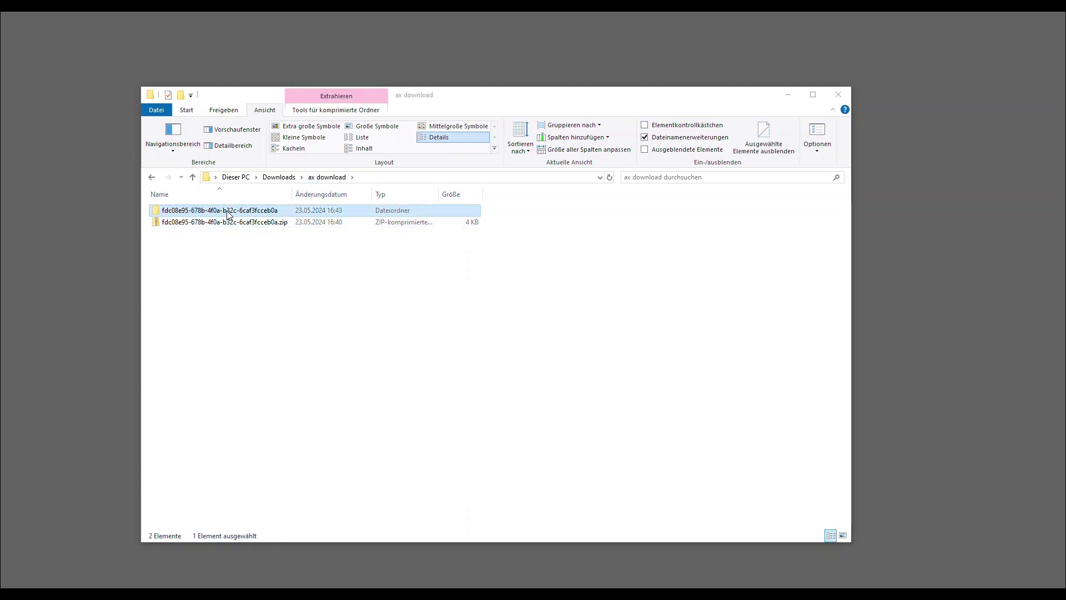
double_click(226, 210)
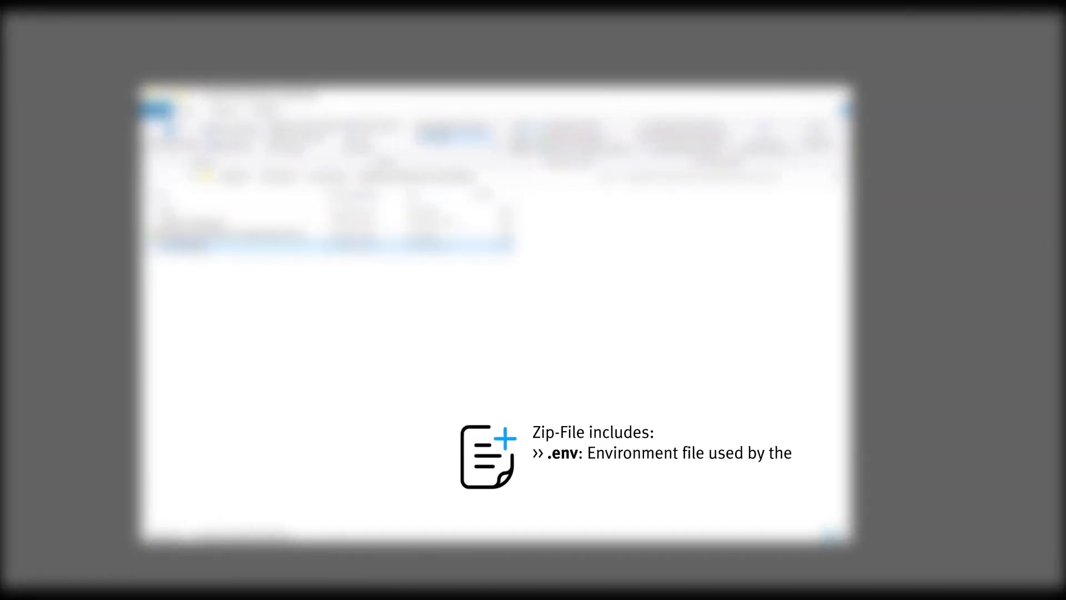
click(333, 220)
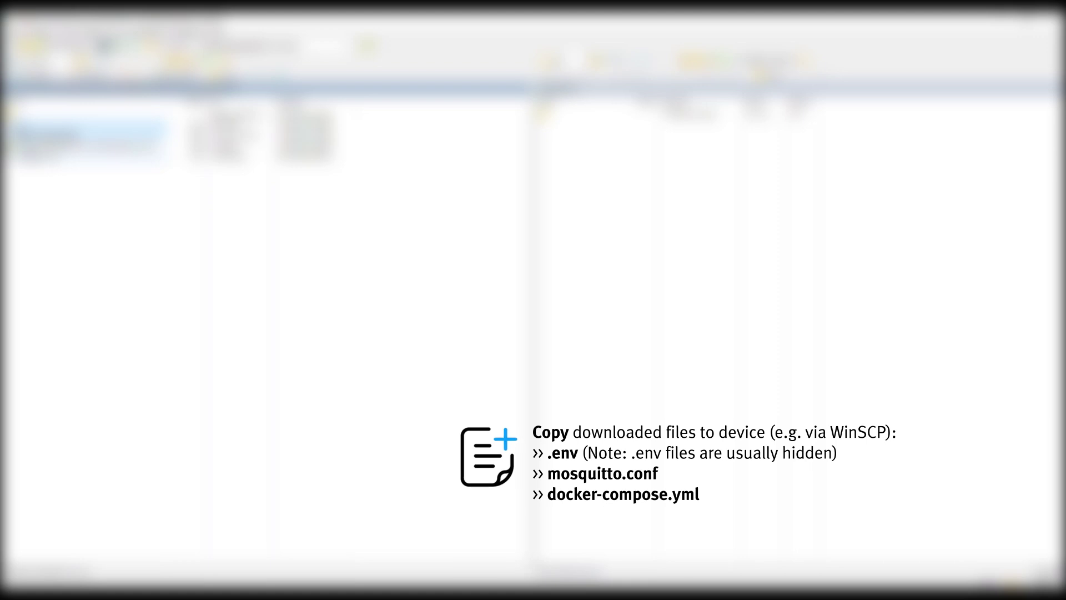
Copy .env, mosquitto.conf and docker-compose.yml to /home/festo and bring up the PuTTY login window
drag(58, 130, 572, 167)
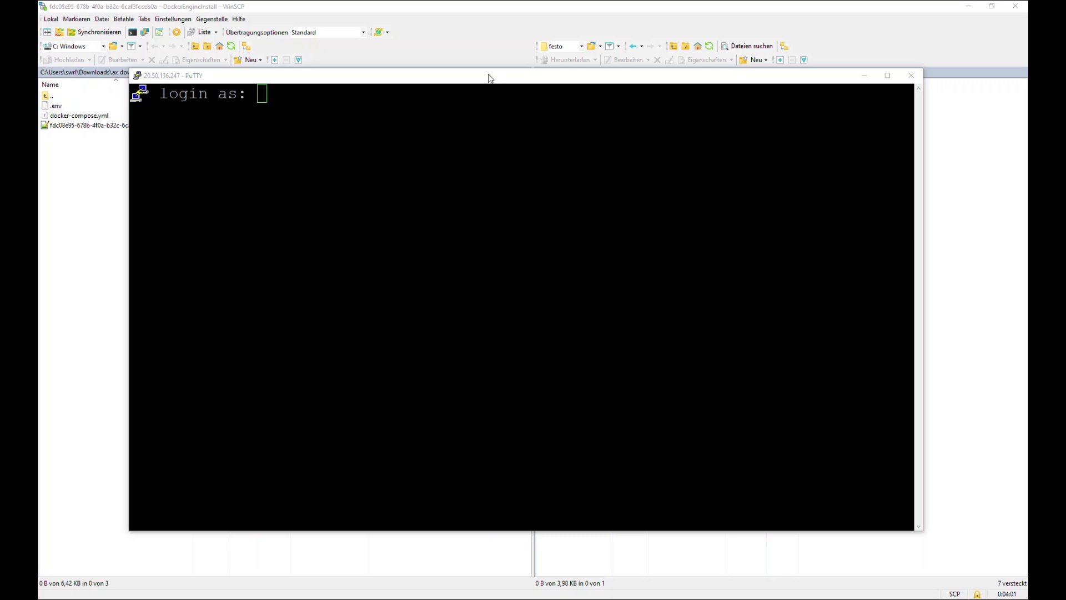
drag(488, 78, 488, 91)
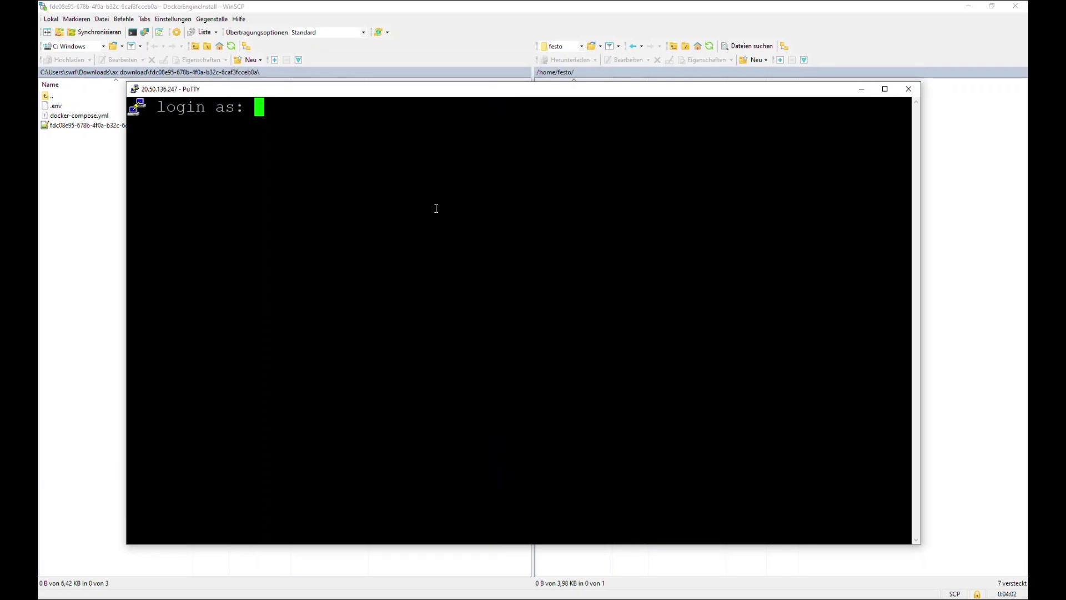
Log in to the Ubuntu edge device in PuTTY with its user name and password
text(festo)
key(Return)
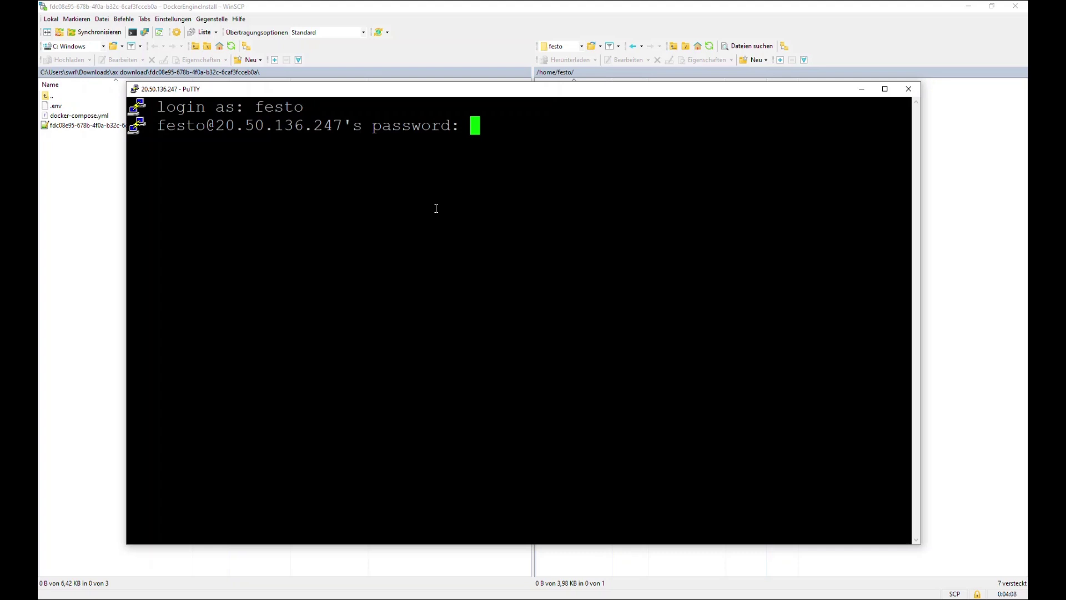
key(Return)
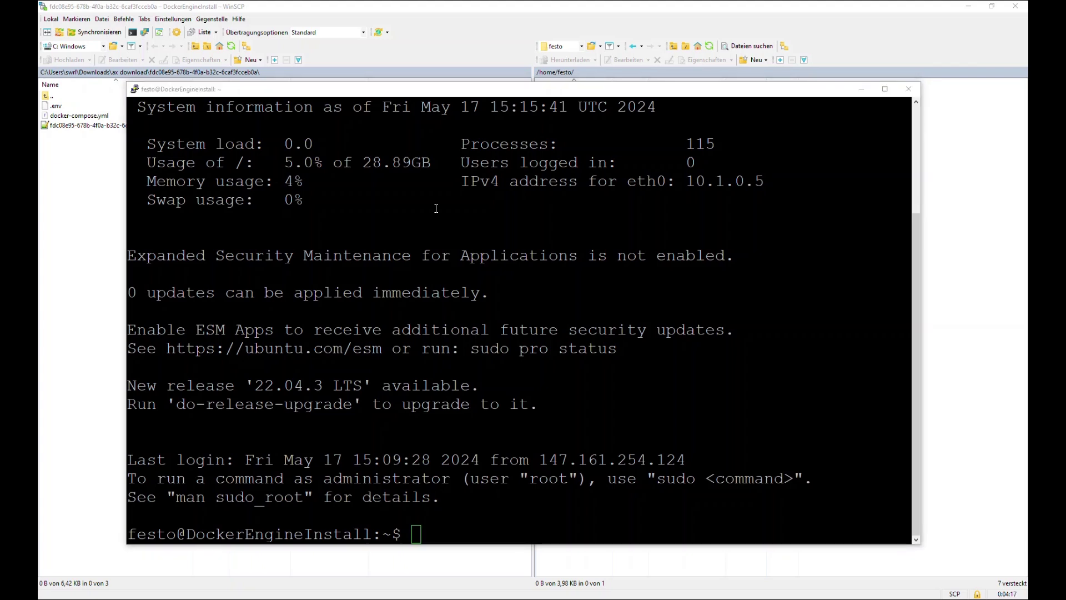
click(365, 240)
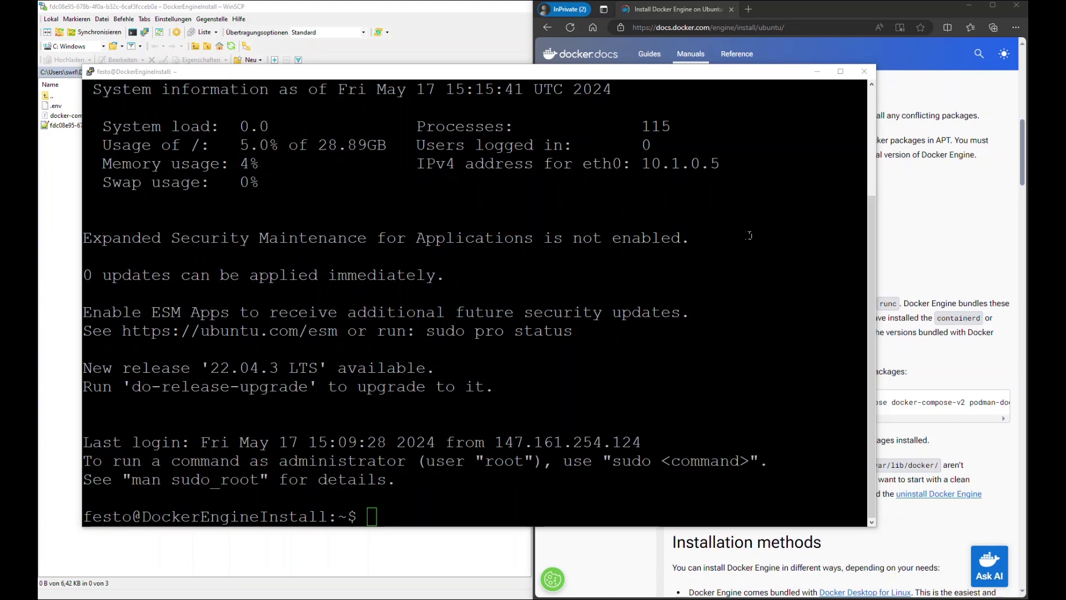
Go to Docker's 'Install using the apt repository' section and copy the sudo apt-get update command
click(917, 188)
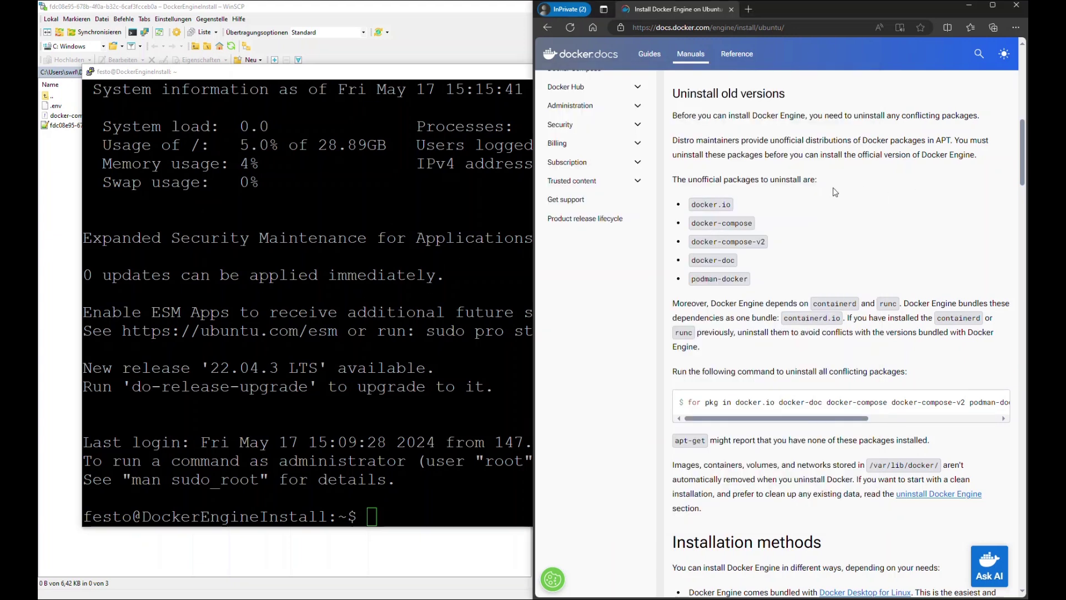
scroll(738, 328, down, 8)
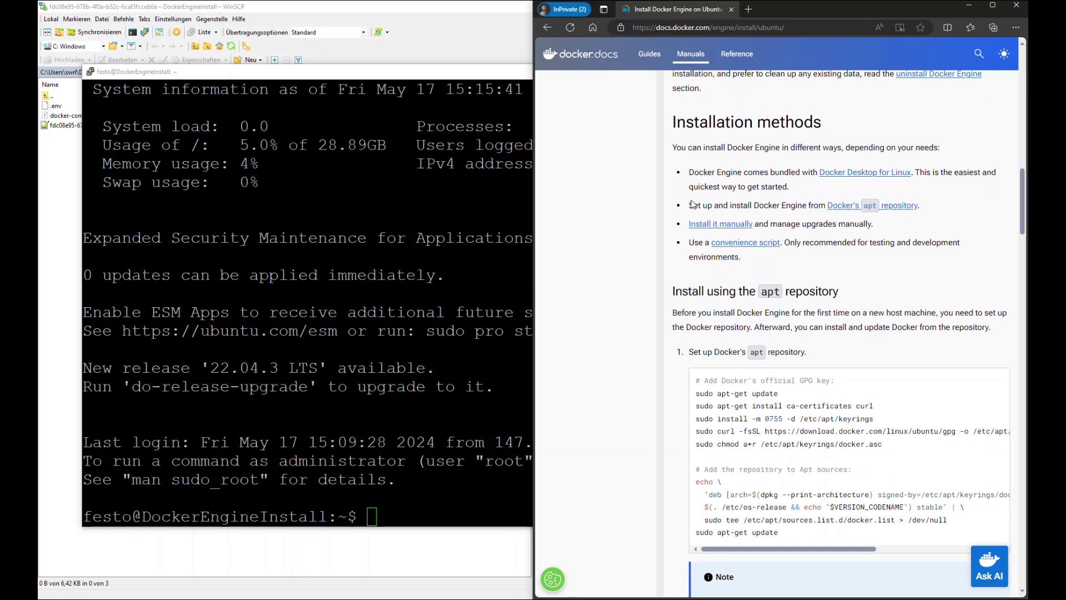
click(843, 206)
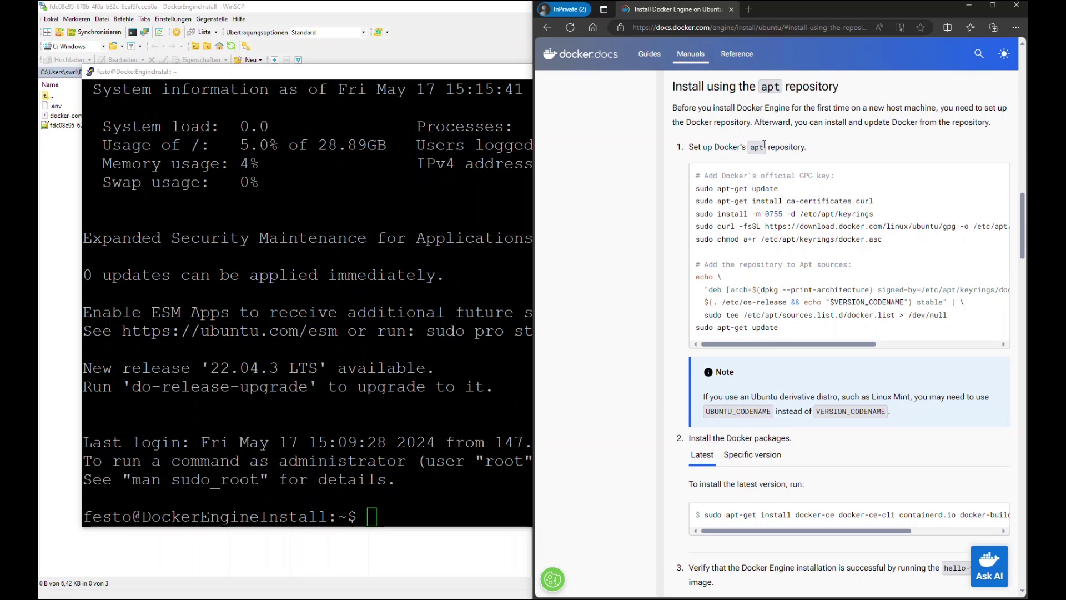
triple_click(705, 187)
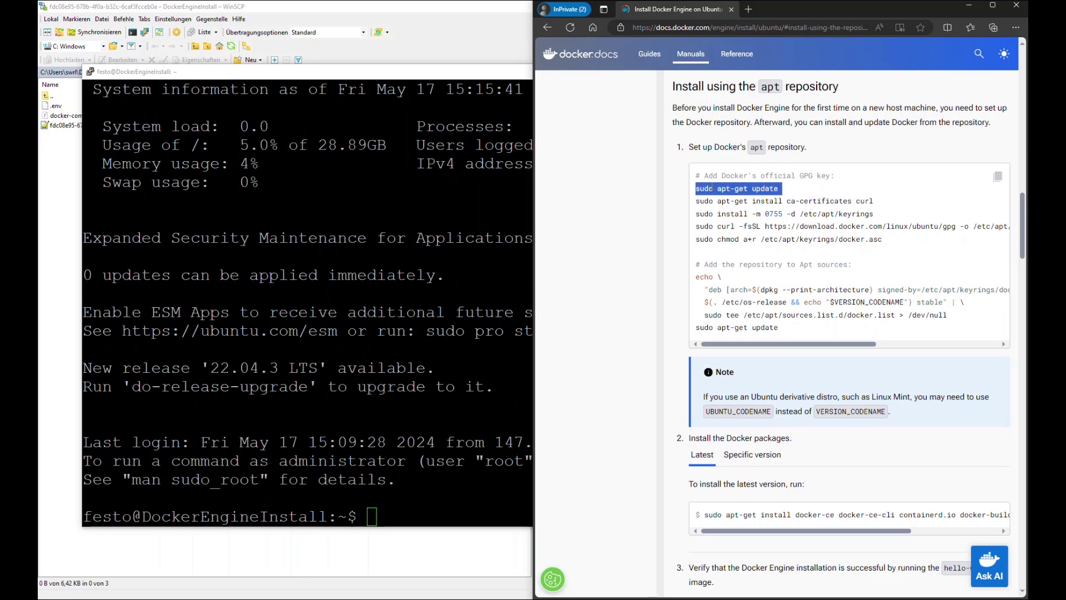
right_click(718, 189)
click(744, 197)
click(409, 485)
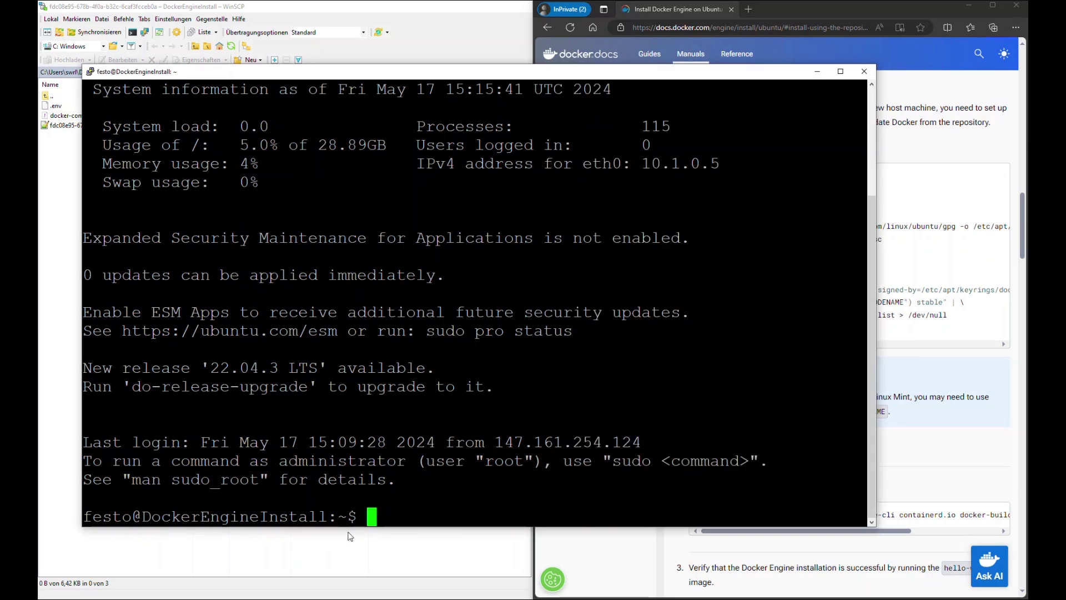
Run sudo apt-get update, then sudo apt-get install ca-certificates curl, both already at newest version
text(sudo apt-get update)
key(Return)
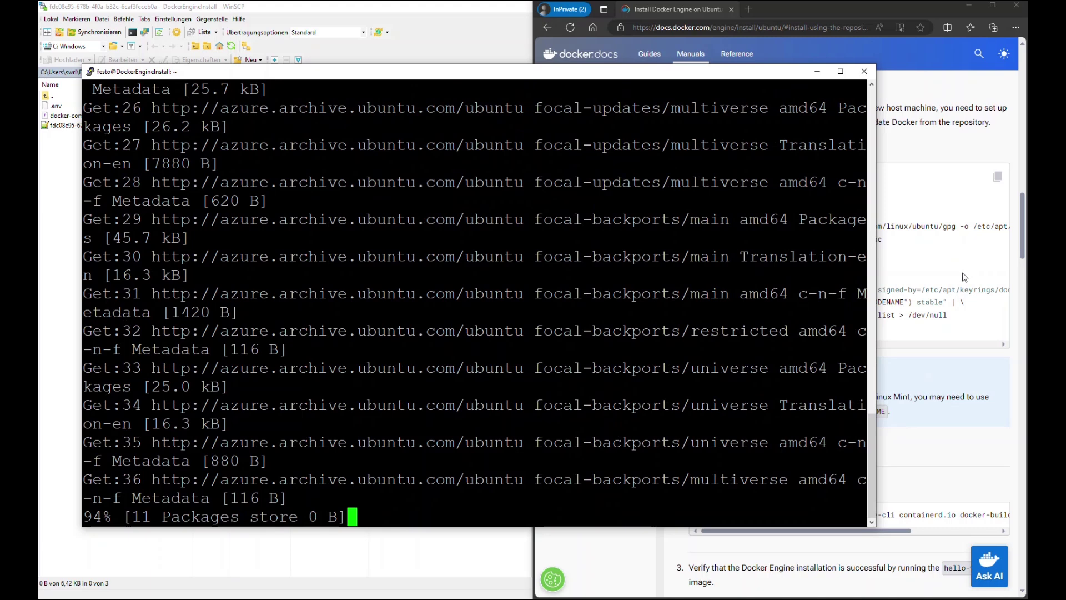
click(965, 277)
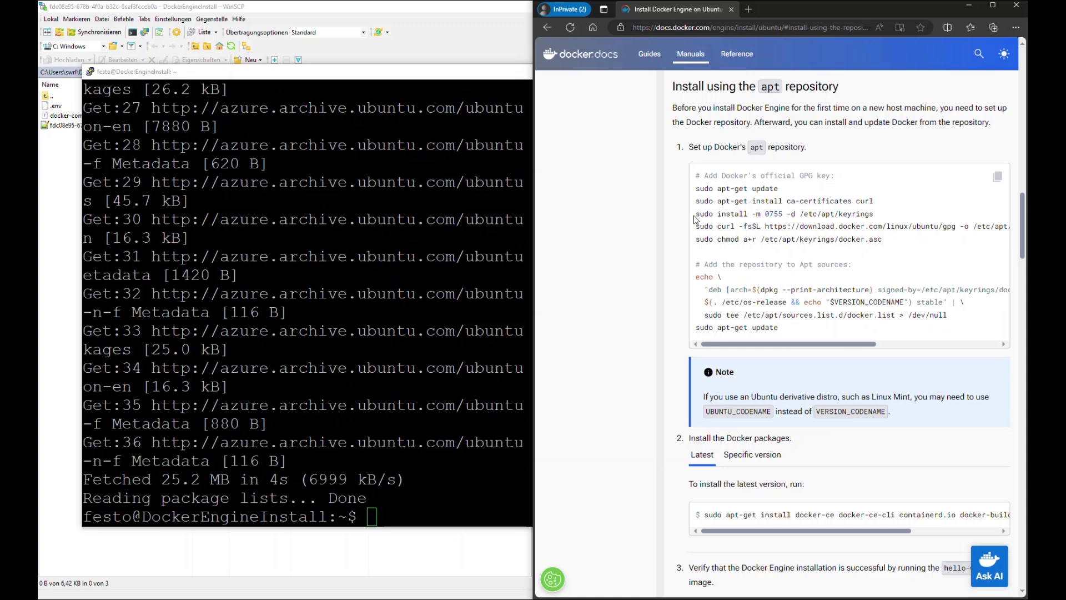
drag(697, 201, 871, 202)
right_click(871, 202)
click(836, 206)
click(415, 496)
right_click(413, 504)
key(Return)
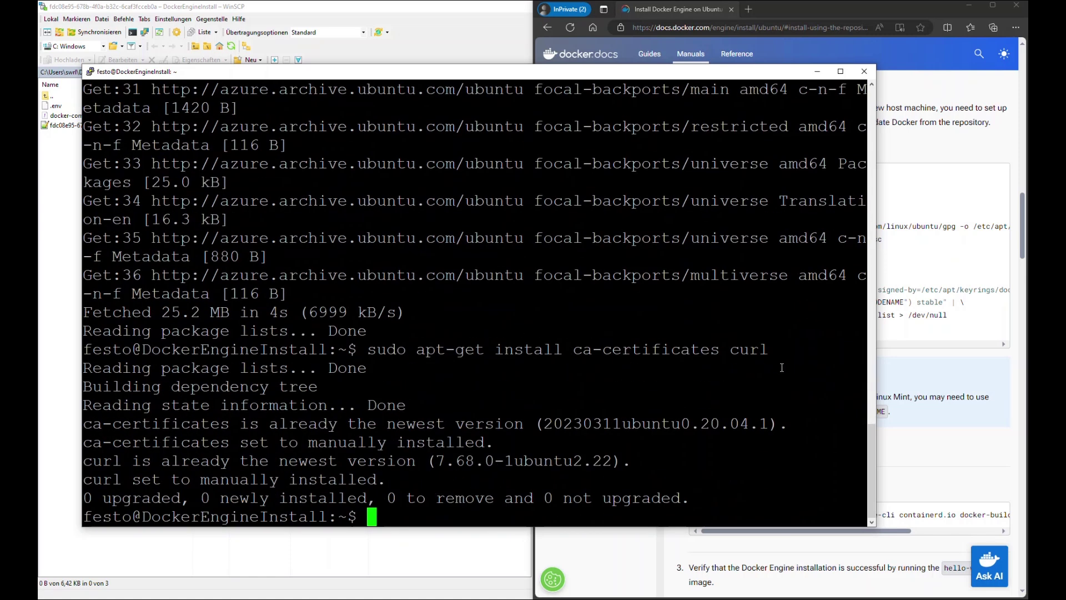
click(880, 323)
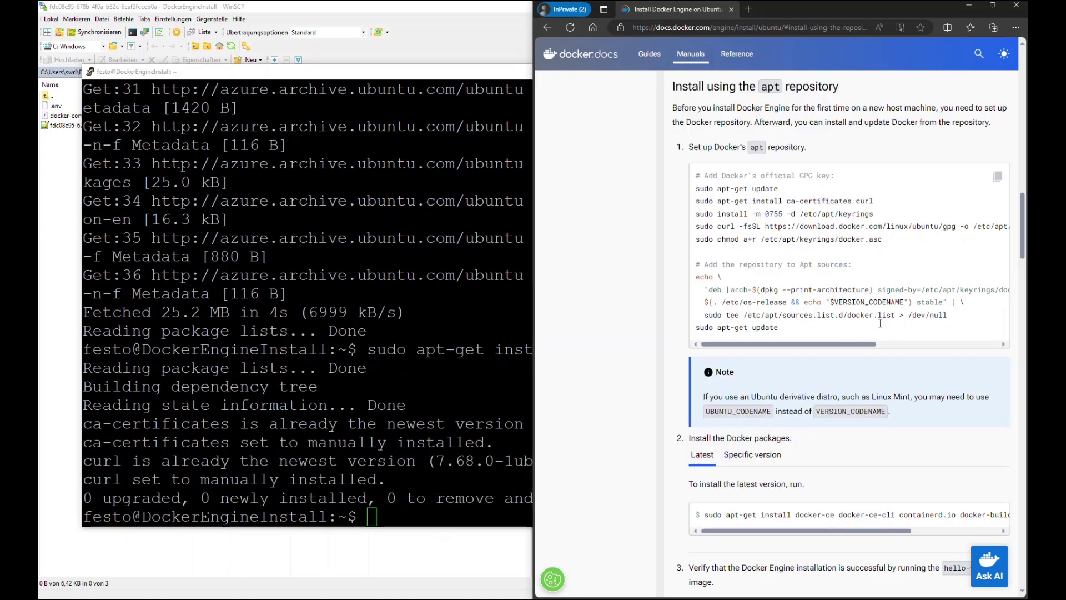
drag(685, 223, 876, 220)
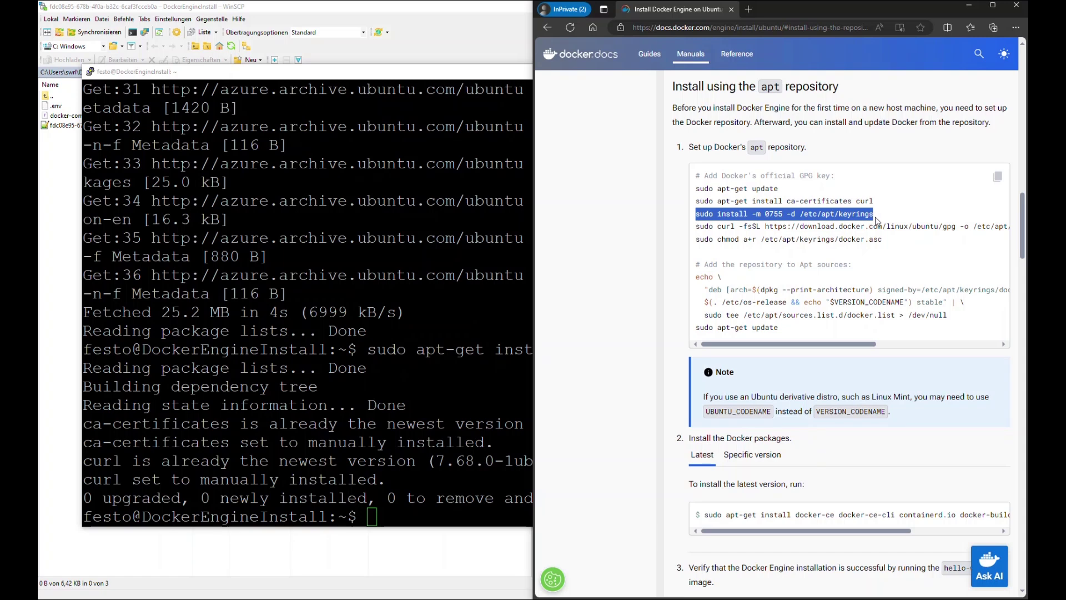
Copy and run the docs command that creates the /etc/apt/keyrings directory
right_click(794, 210)
click(822, 217)
click(419, 511)
right_click(419, 510)
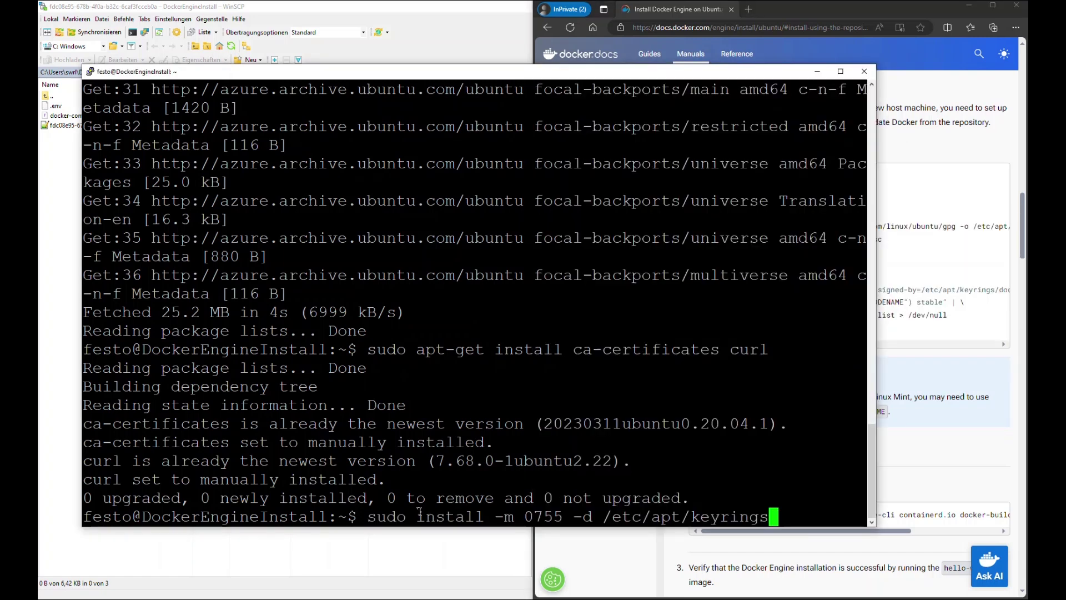
key(Return)
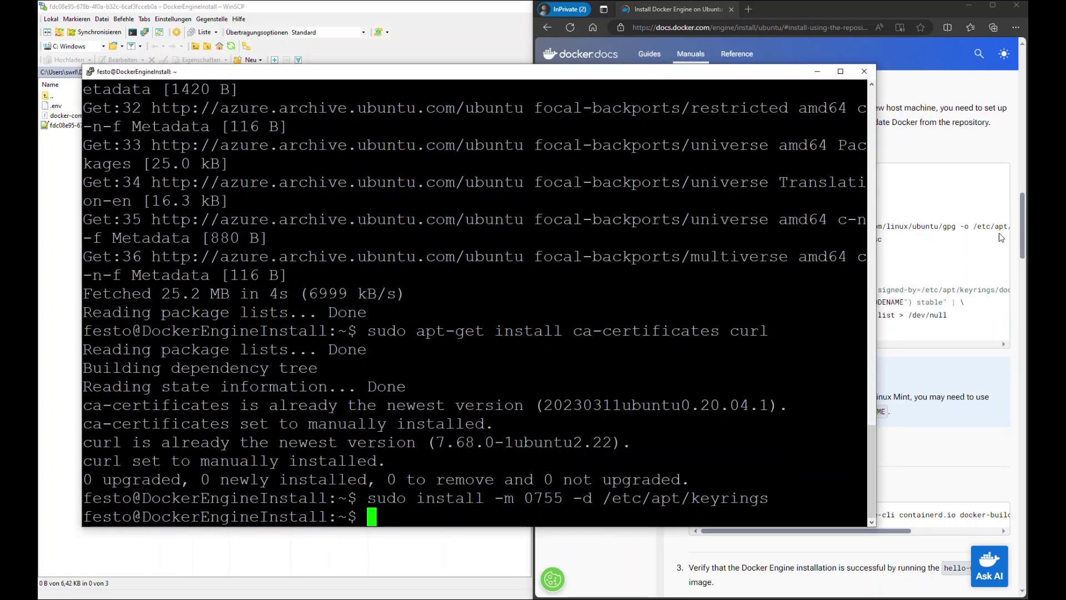
Download Docker's GPG key into the keyrings directory with the docs' curl command
click(999, 232)
drag(699, 225, 1026, 232)
right_click(860, 230)
click(865, 231)
click(383, 492)
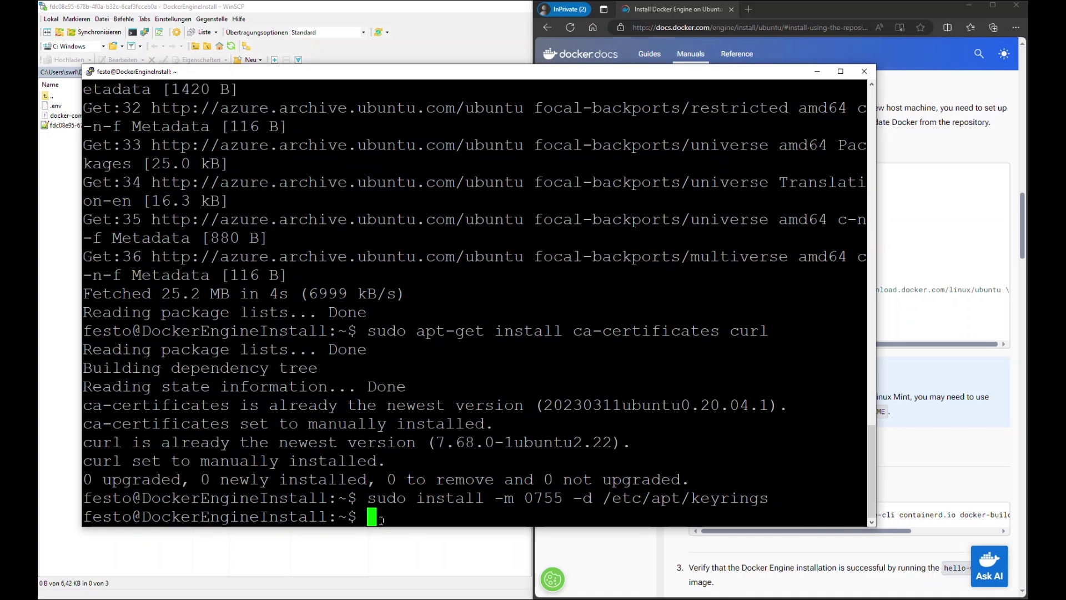
right_click(381, 519)
key(Return)
Run the chmod command that makes docker.asc readable
click(943, 222)
click(942, 221)
scroll(751, 260, left, 3)
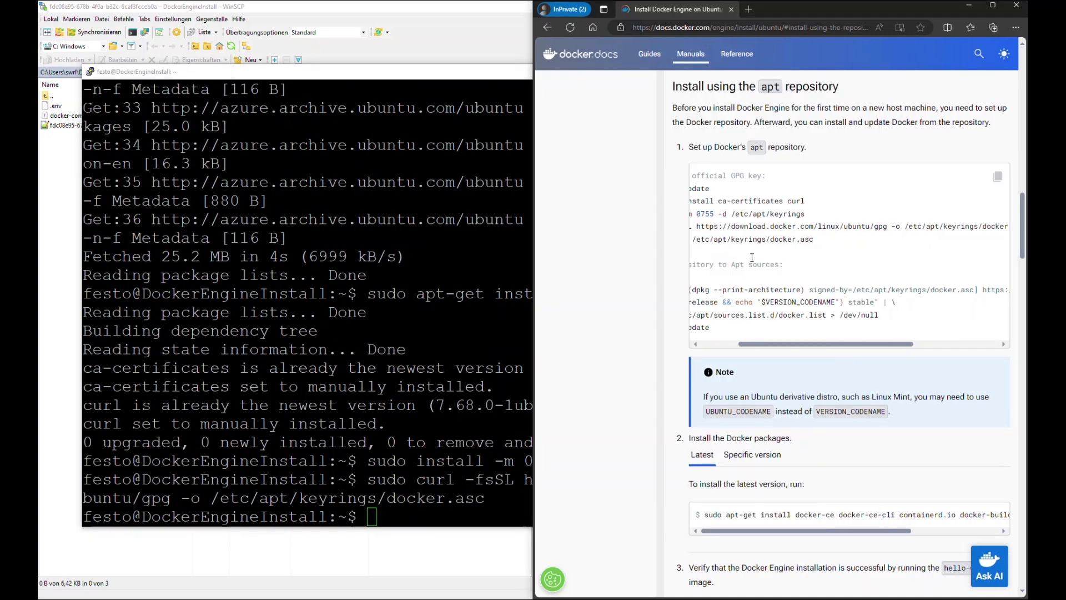
double_click(775, 240)
drag(743, 344, 705, 349)
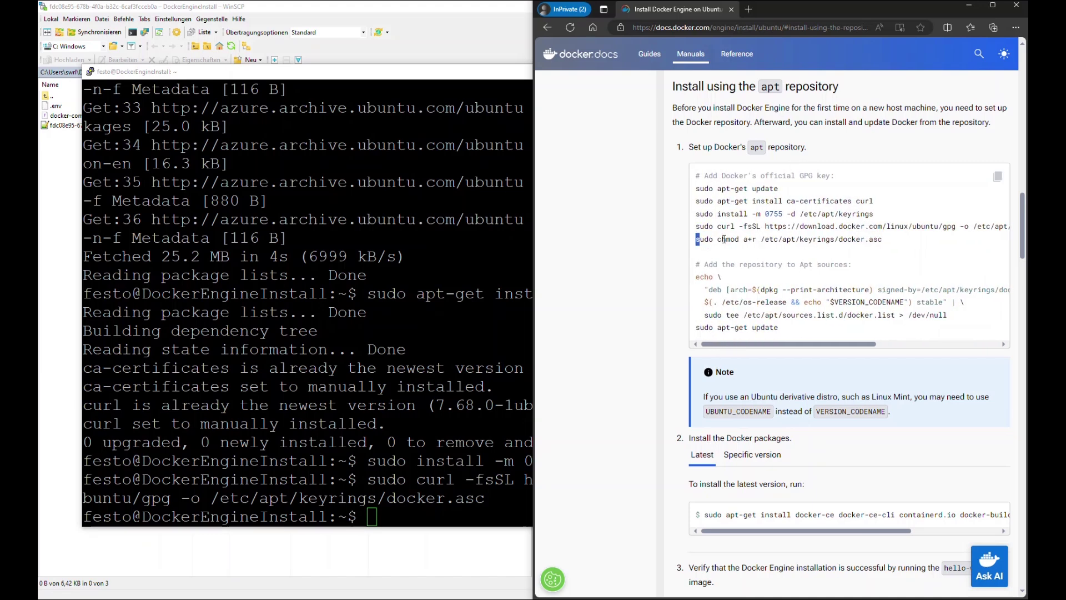
drag(724, 239, 878, 242)
right_click(839, 243)
click(840, 249)
click(392, 518)
right_click(391, 517)
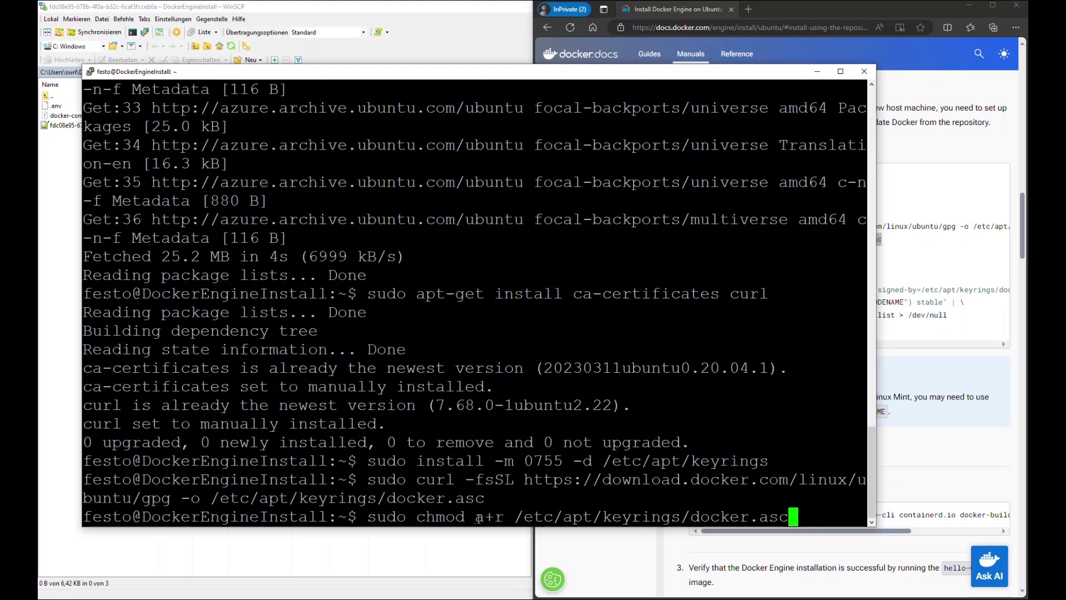
key(Return)
Add Docker's repository source to docker.list with the multi-line echo/tee command
click(830, 276)
drag(697, 281, 953, 322)
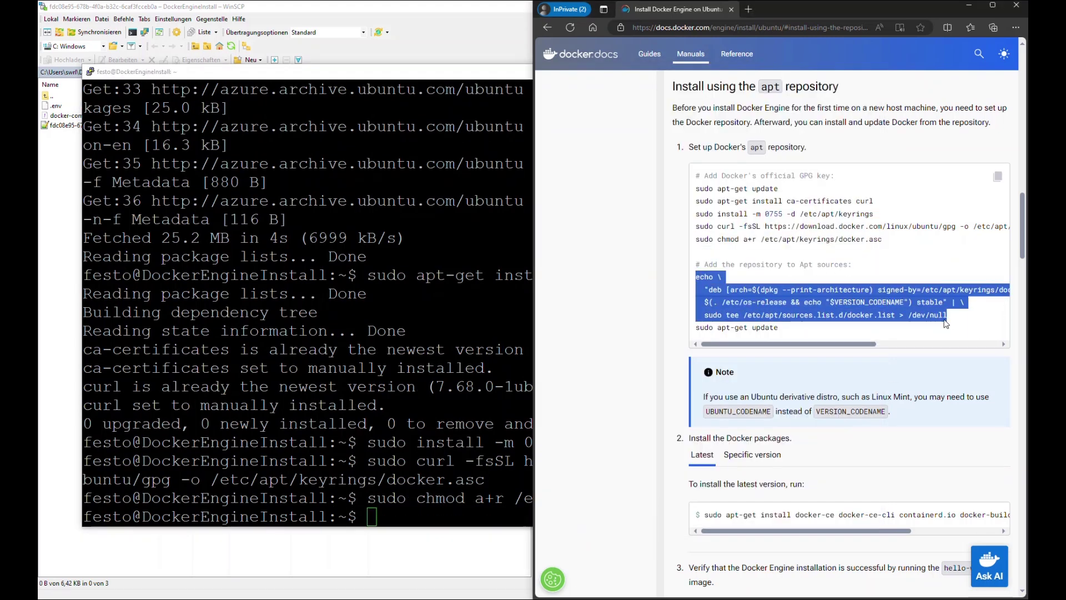
right_click(884, 308)
click(870, 318)
click(429, 473)
right_click(429, 473)
key(Return)
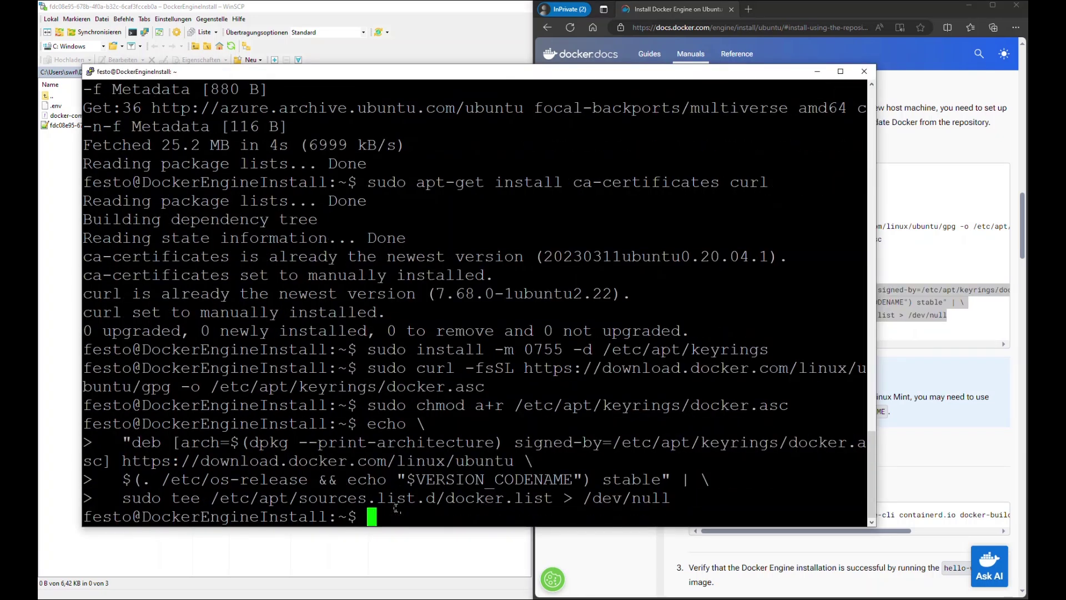
Refresh package lists with sudo apt-get update, fetching 101 kB from download.docker.com
key(alt+Tab)
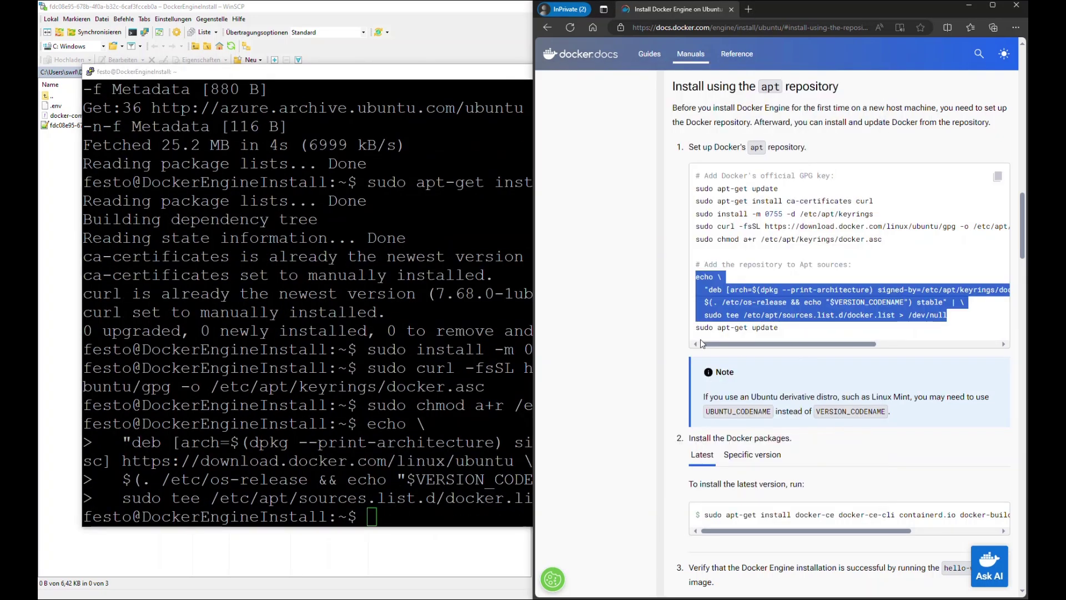
drag(699, 325, 768, 331)
right_click(775, 335)
click(778, 338)
right_click(401, 516)
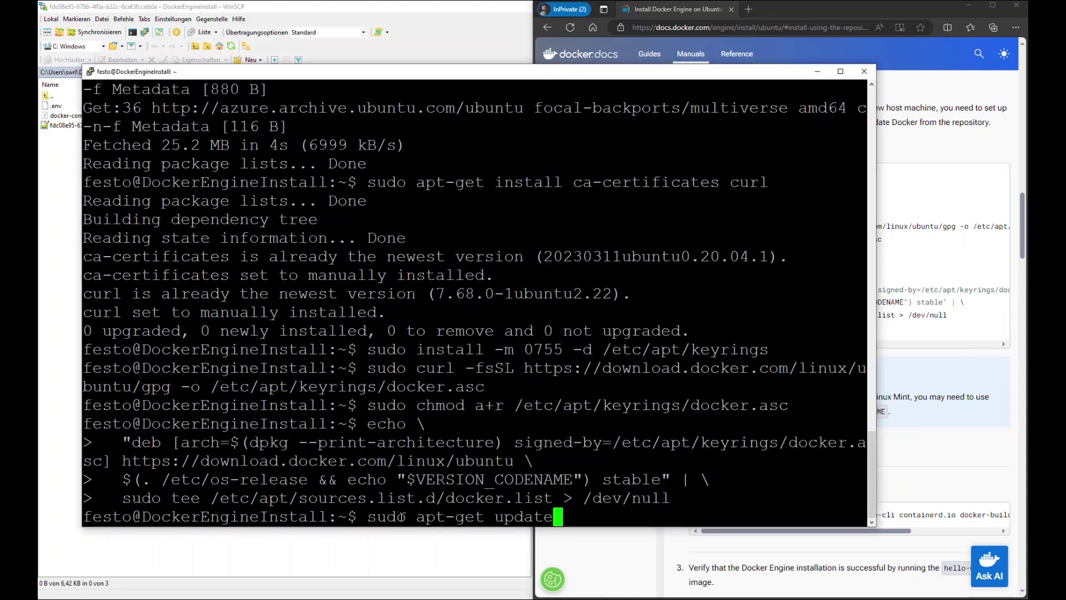
key(Return)
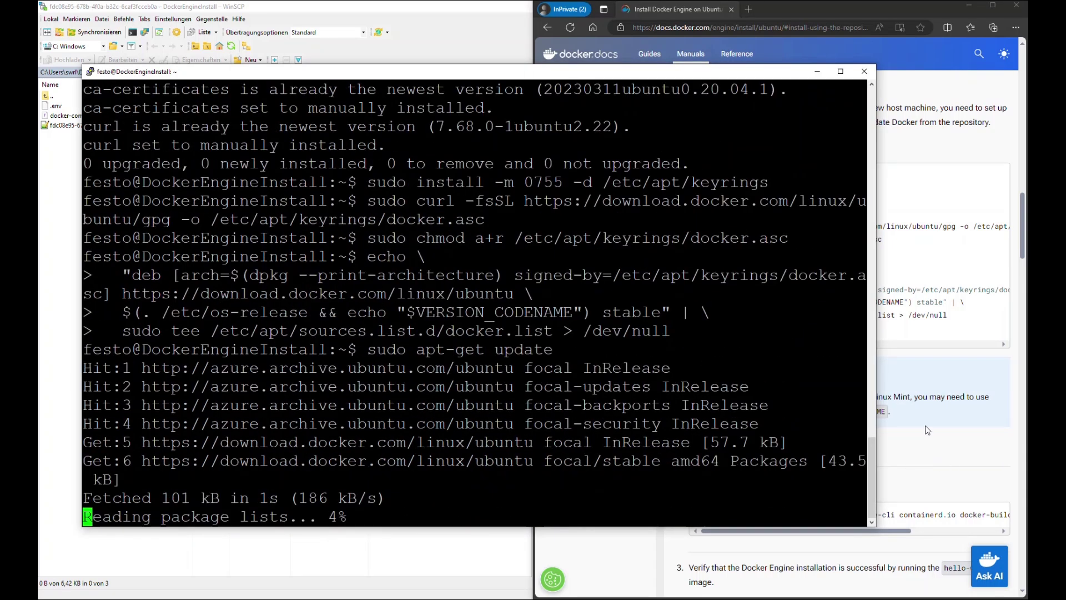
key(alt+Tab)
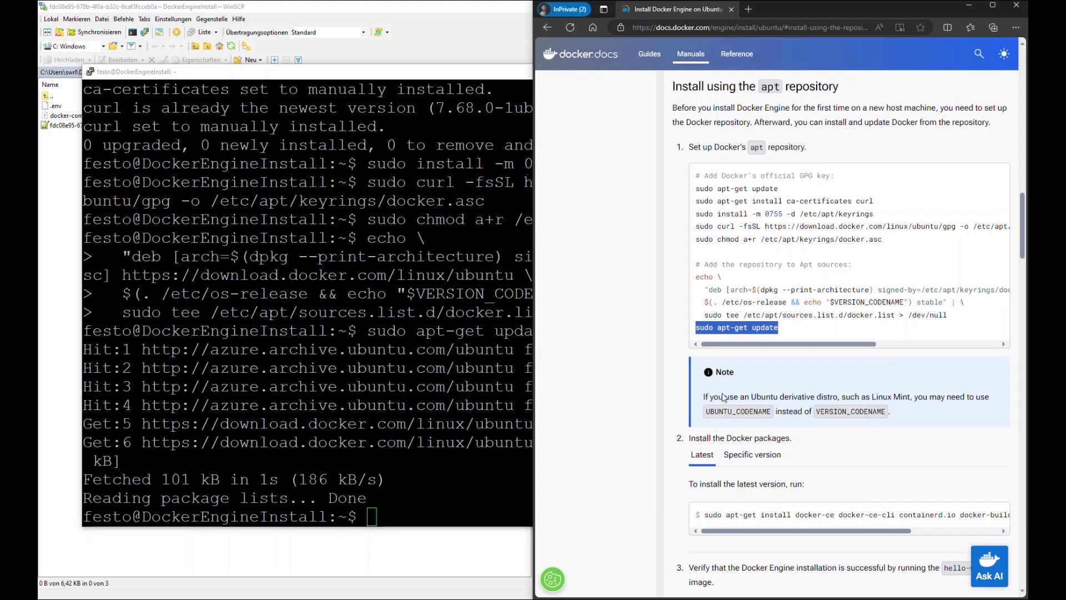
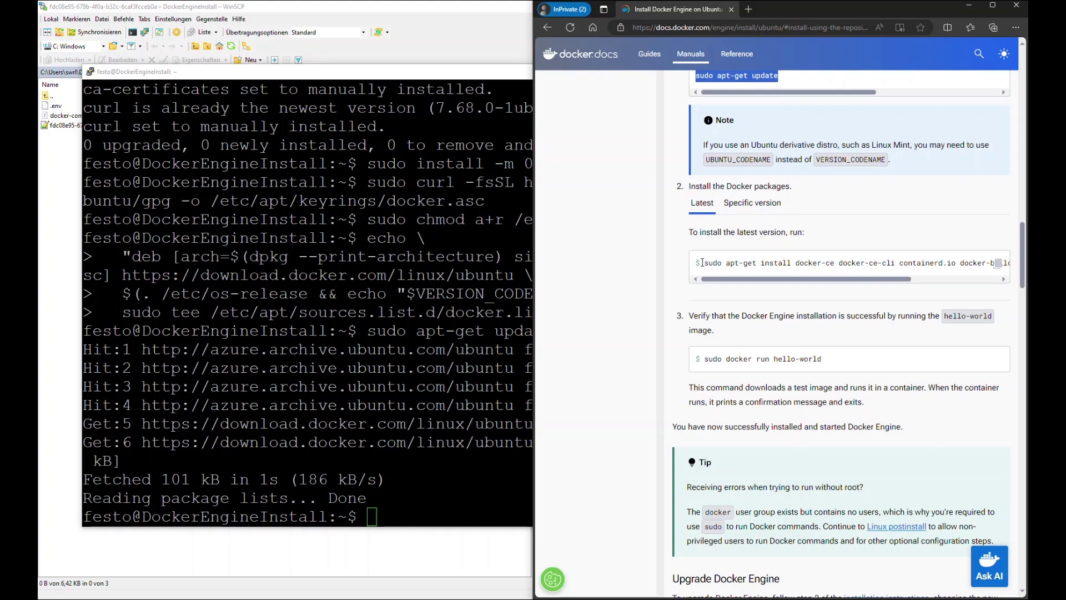
Run the Docker docs' apt-get install for docker-ce, docker-ce-cli, containerd.io, buildx and compose plugins, confirming with Y
drag(702, 262, 986, 276)
key(ctrl+c)
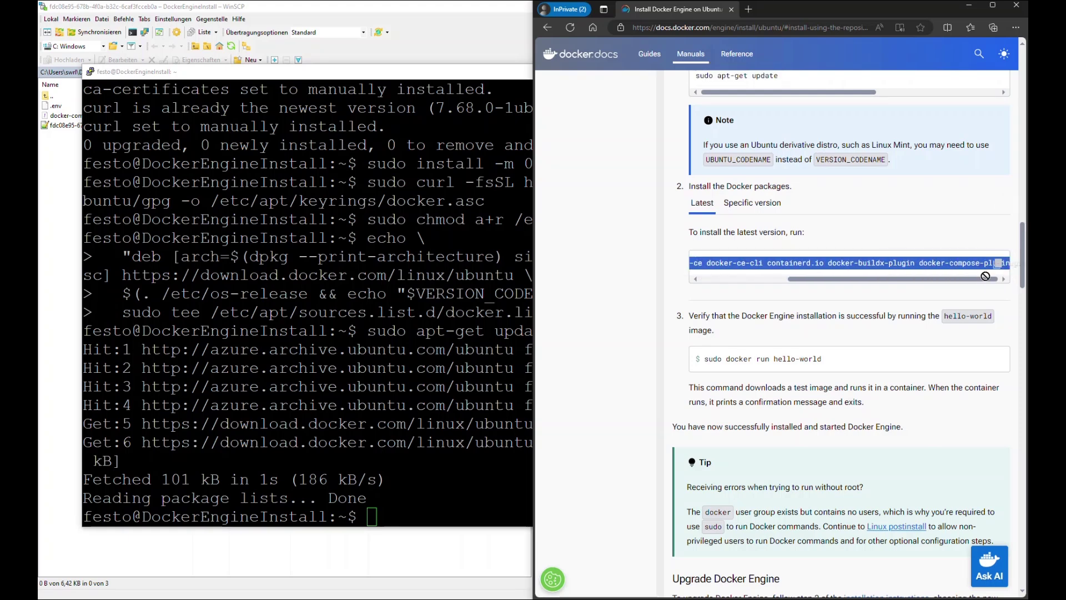
right_click(957, 257)
click(833, 265)
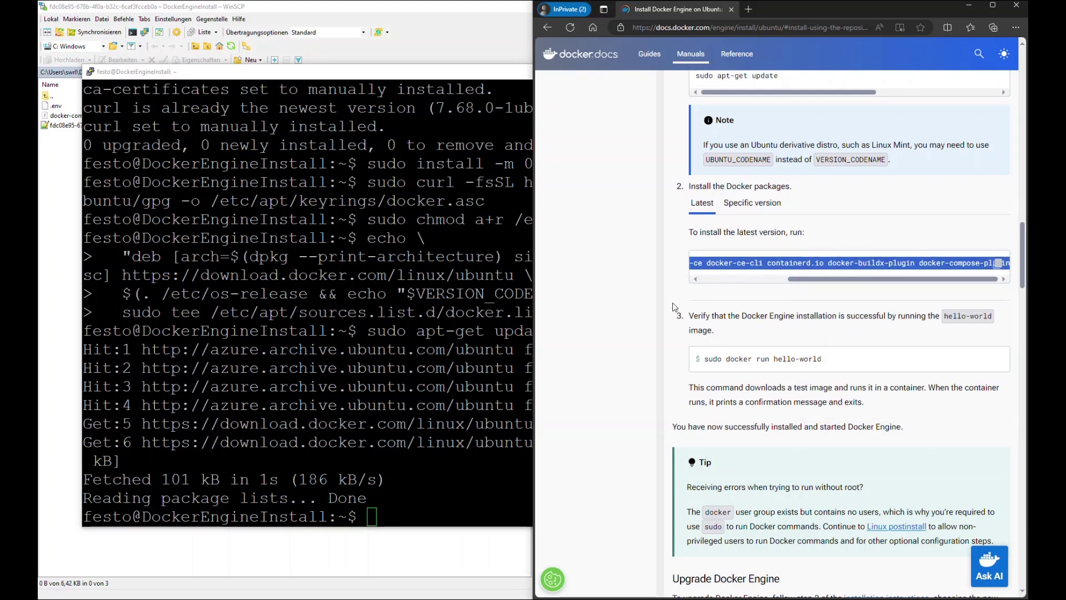
click(396, 522)
right_click(398, 513)
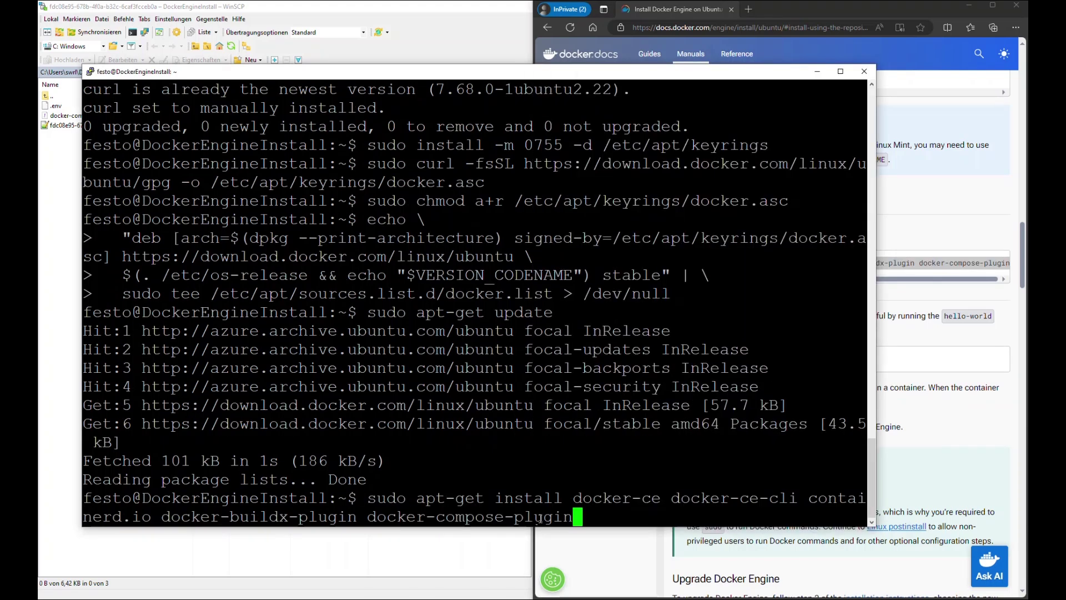
key(Return)
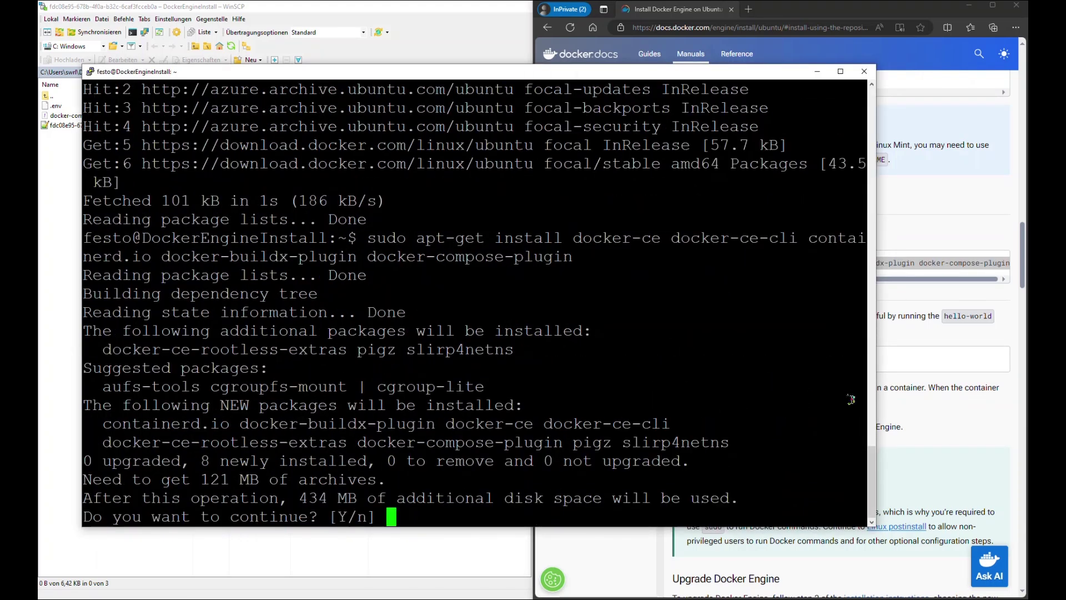
text(Y)
key(Return)
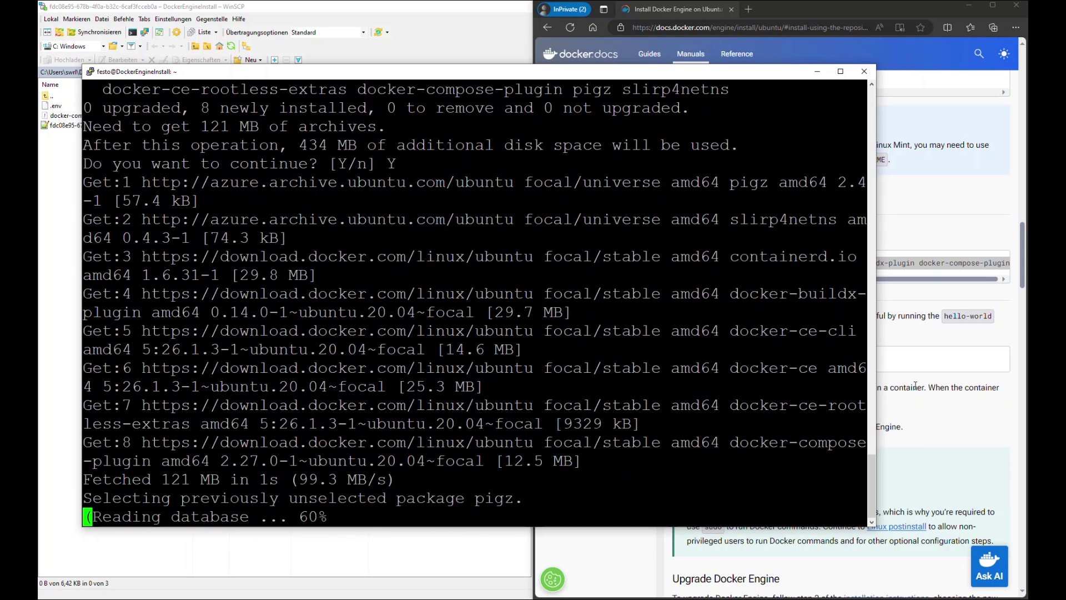
click(954, 368)
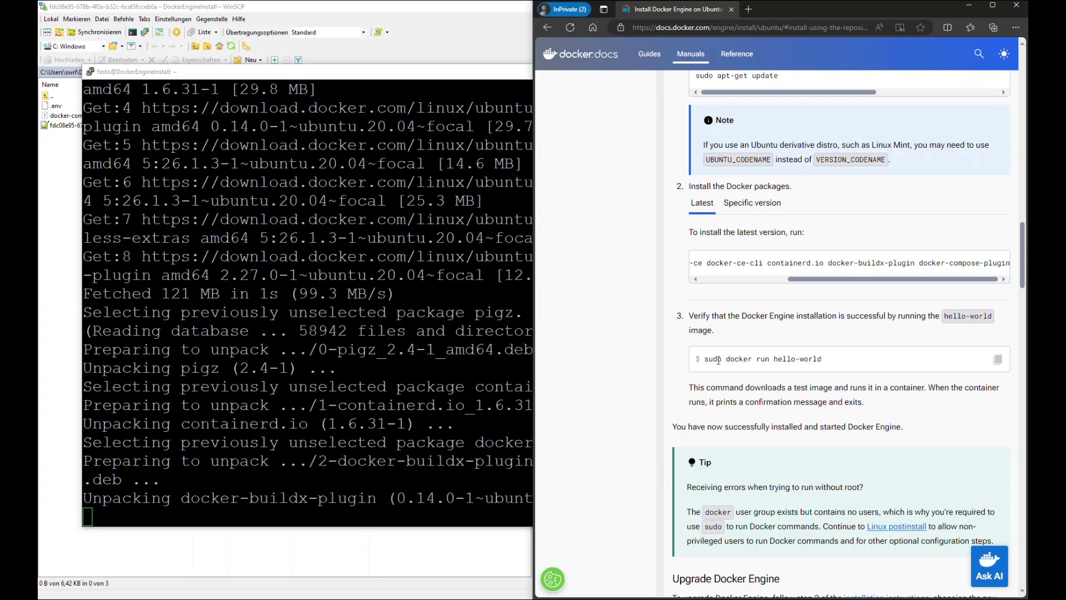
scroll(733, 360, down, 5)
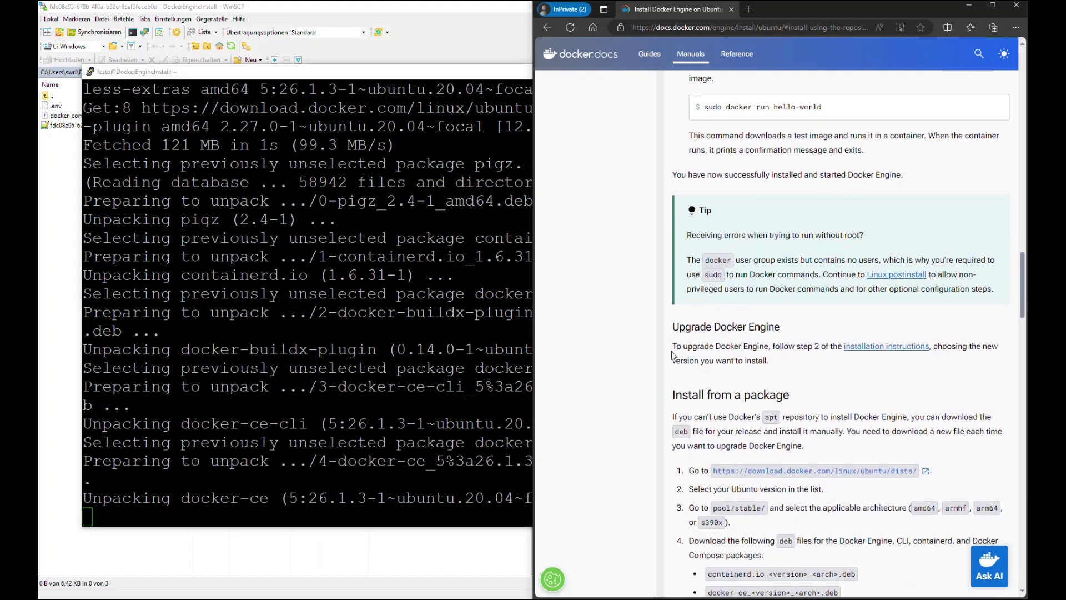
click(482, 330)
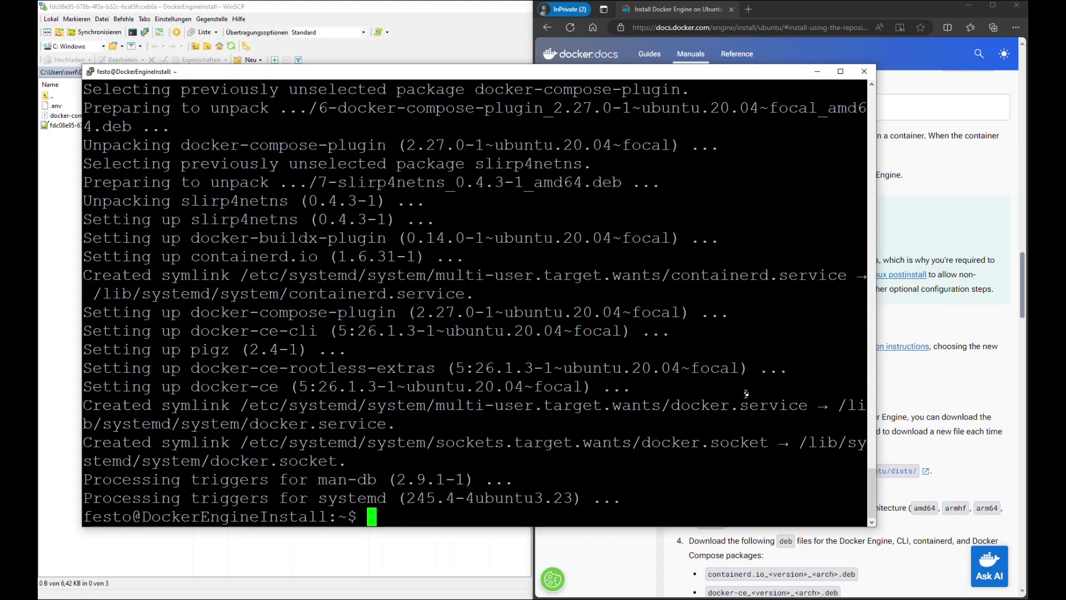
Run sudo docker run hello-world, then highlight its working-installation message and the steps Docker took
click(924, 373)
scroll(761, 192, up, 3)
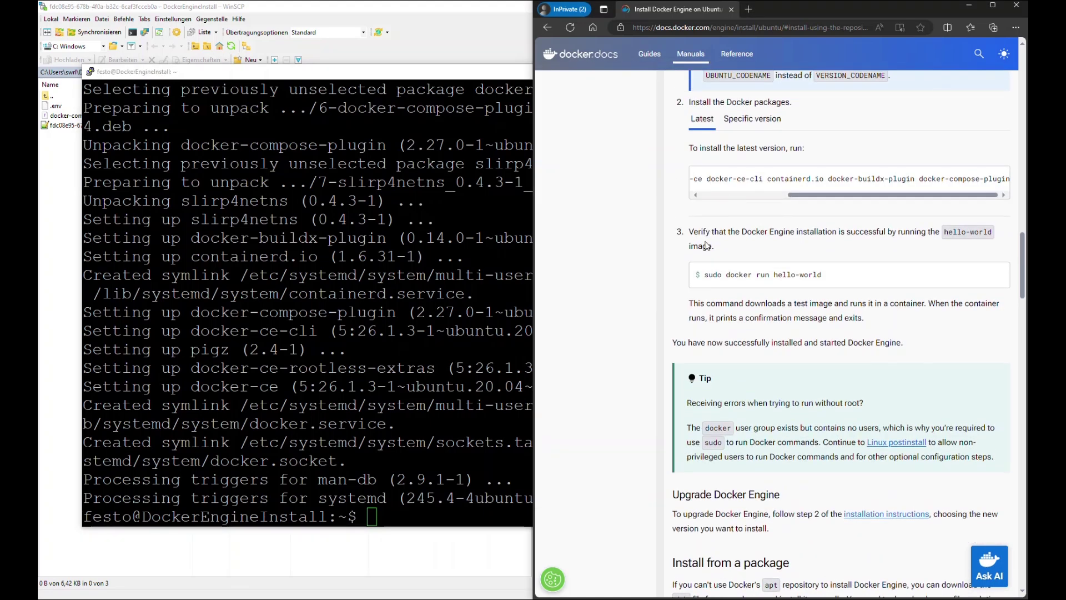
mouse_move(703, 276)
mouse_down()
mouse_move(824, 278)
mouse_move(704, 275)
mouse_up()
right_click(722, 277)
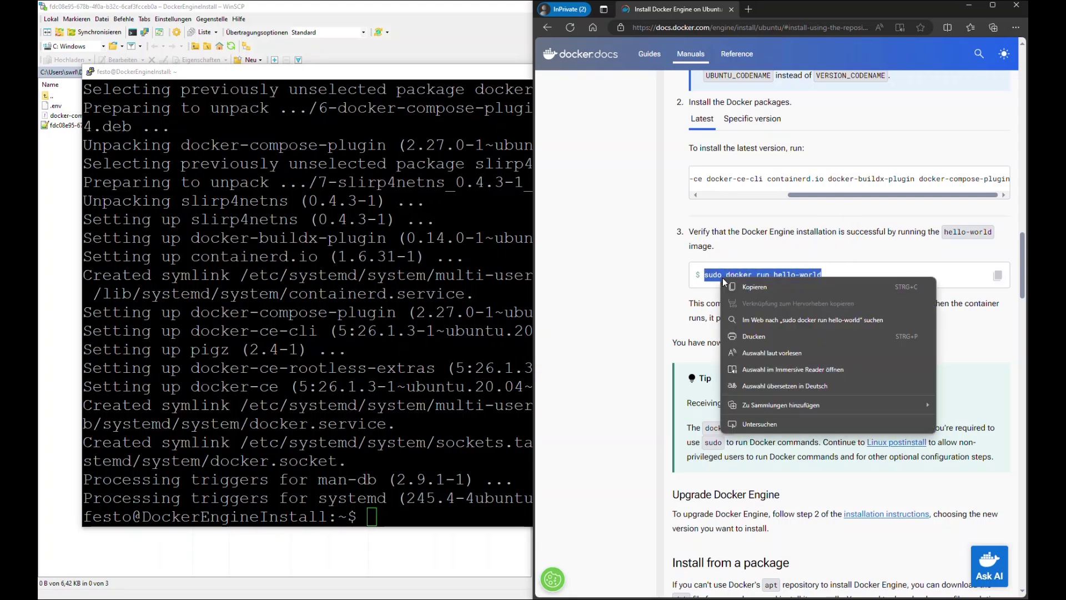
click(688, 300)
click(389, 522)
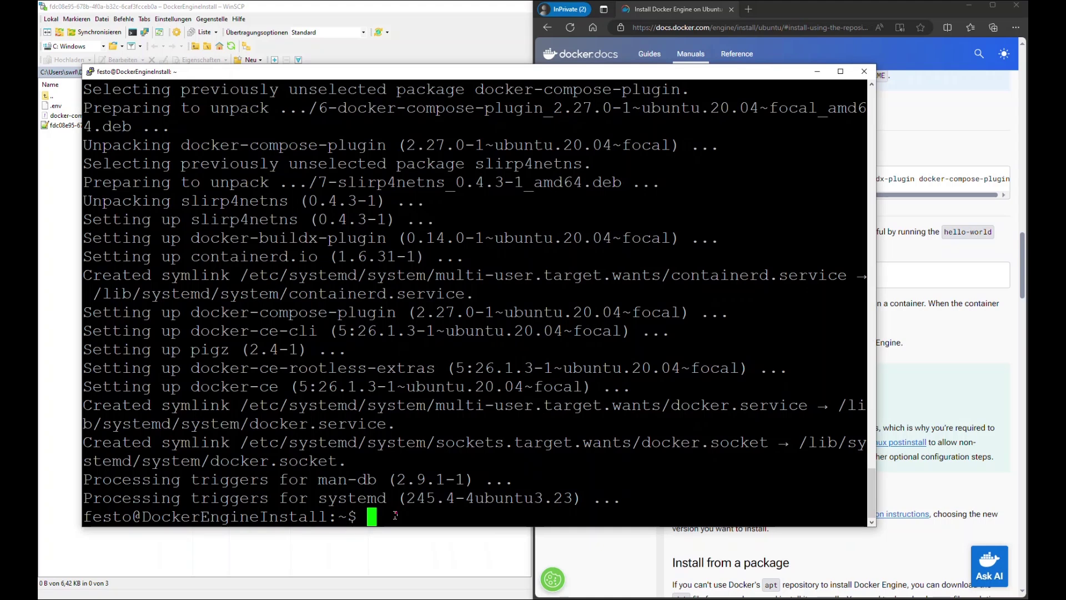
right_click(397, 515)
key(Return)
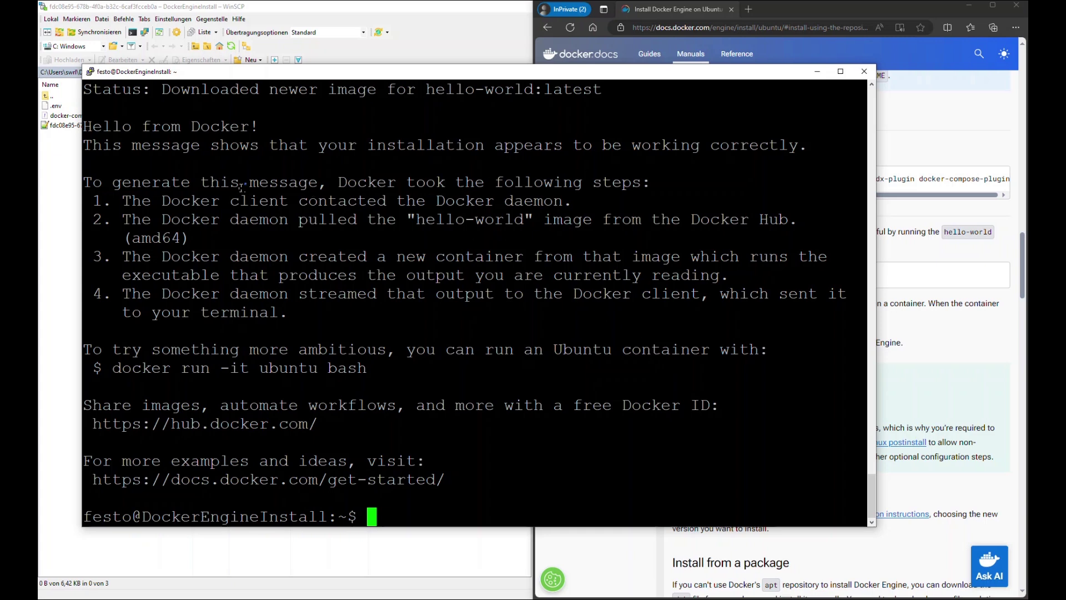
drag(86, 145, 802, 143)
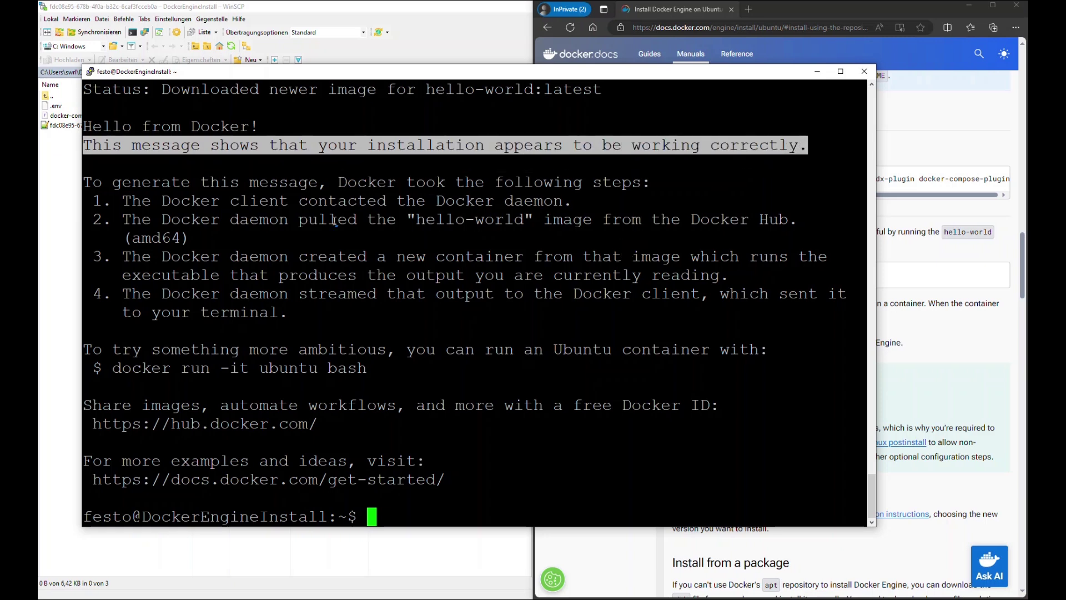
drag(124, 193, 311, 315)
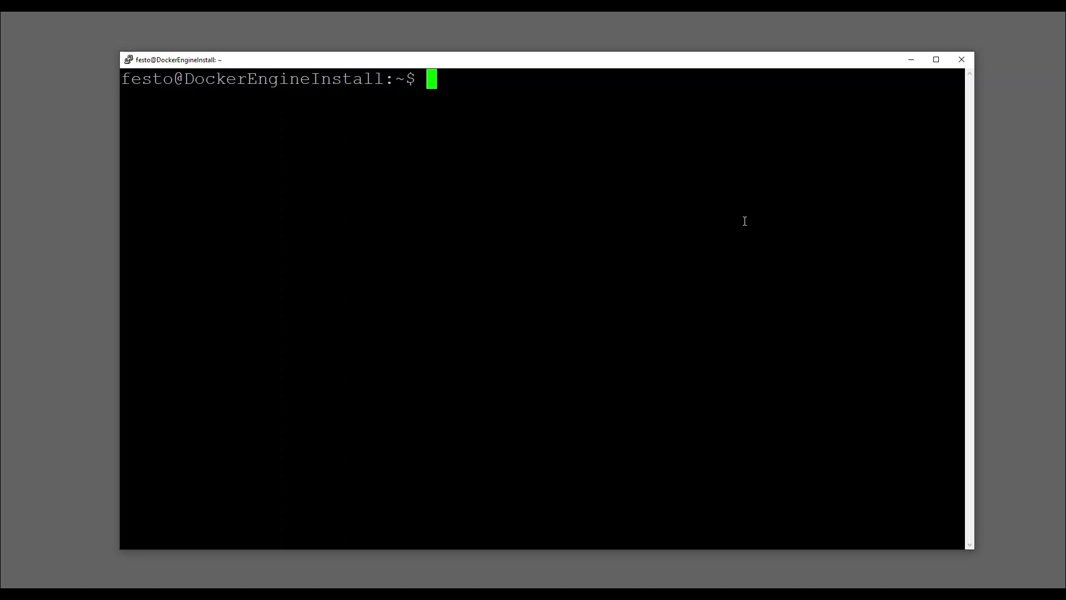
List the home directory with ls -la and highlight .env, docker-compose.yml and mosquitto.conf
text(ls -la)
key(Return)
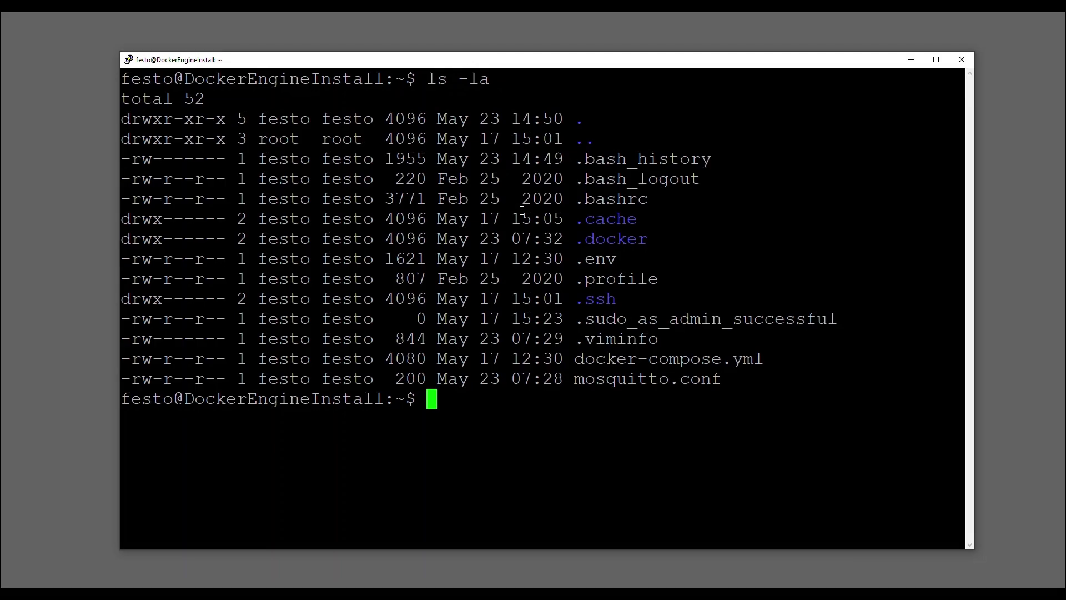
drag(578, 259, 623, 261)
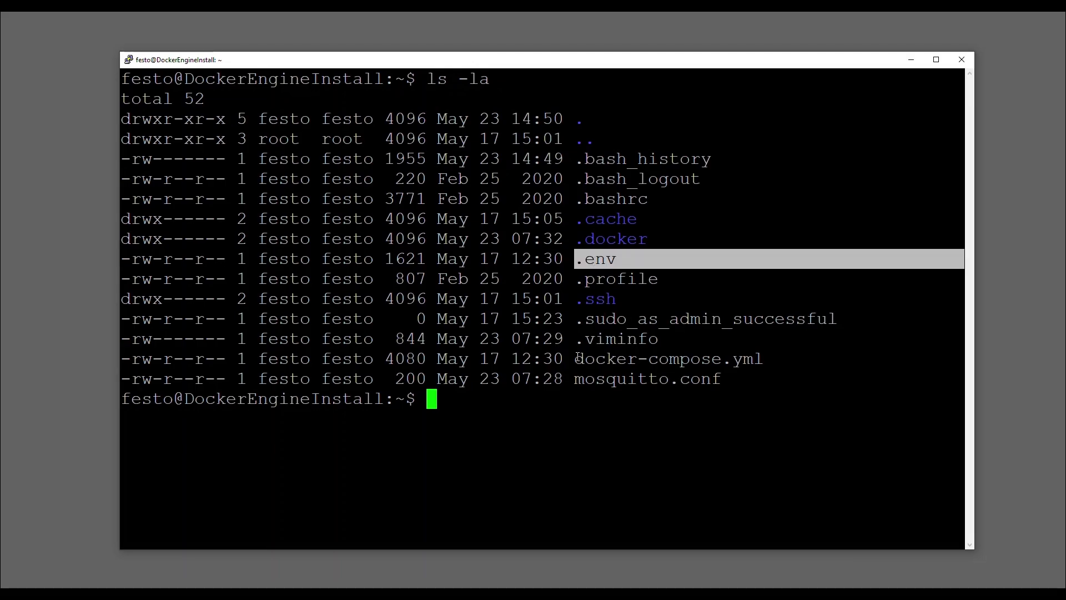
drag(578, 358, 761, 361)
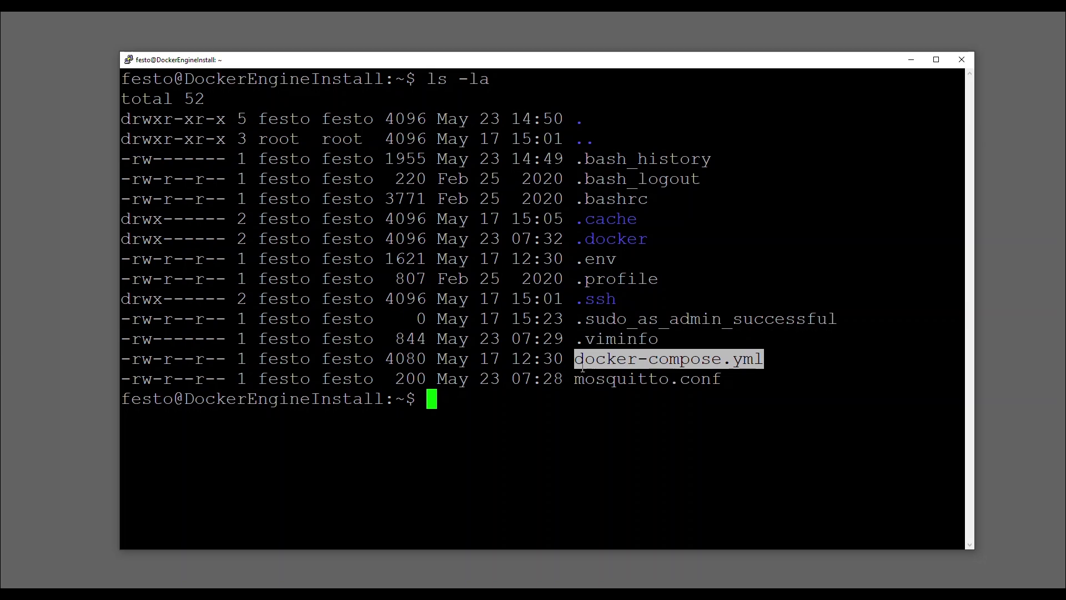
drag(573, 376, 722, 381)
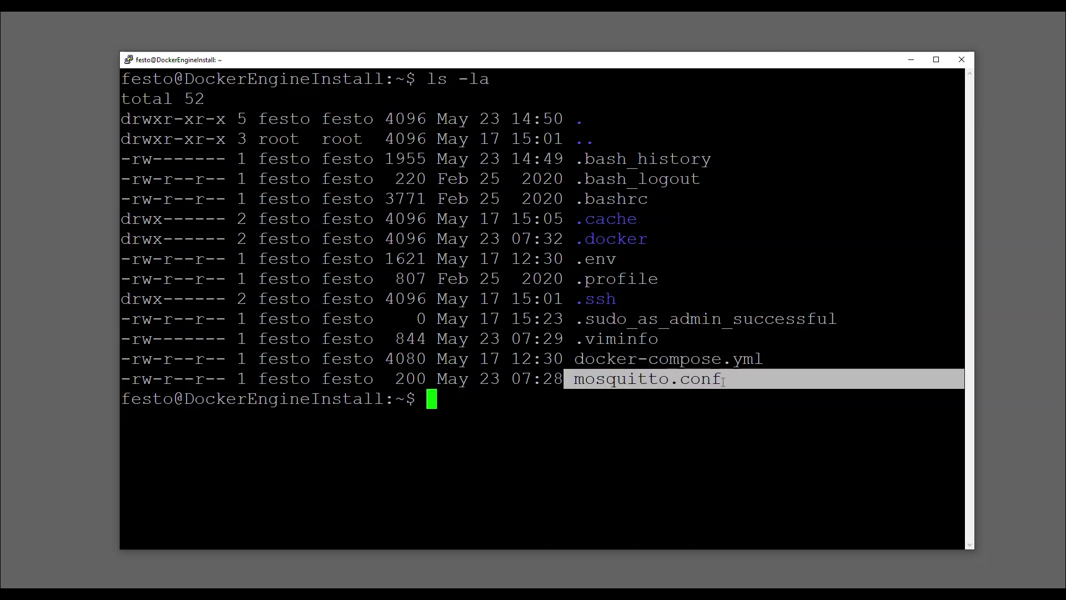
click(634, 396)
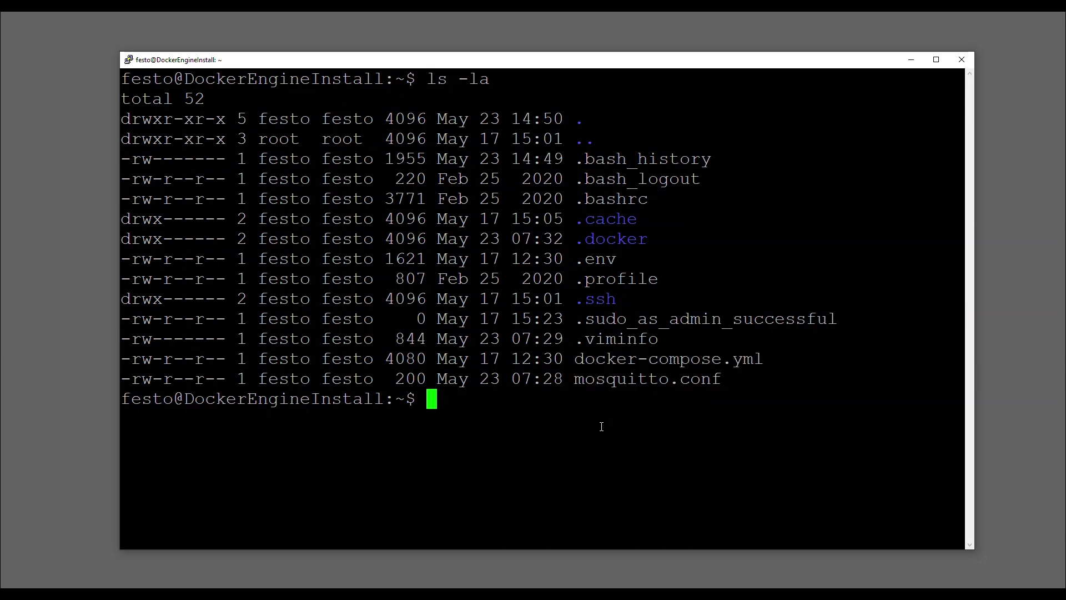
Start a docker login -u command using the registry username copied from the purchase email
text(docker login -u)
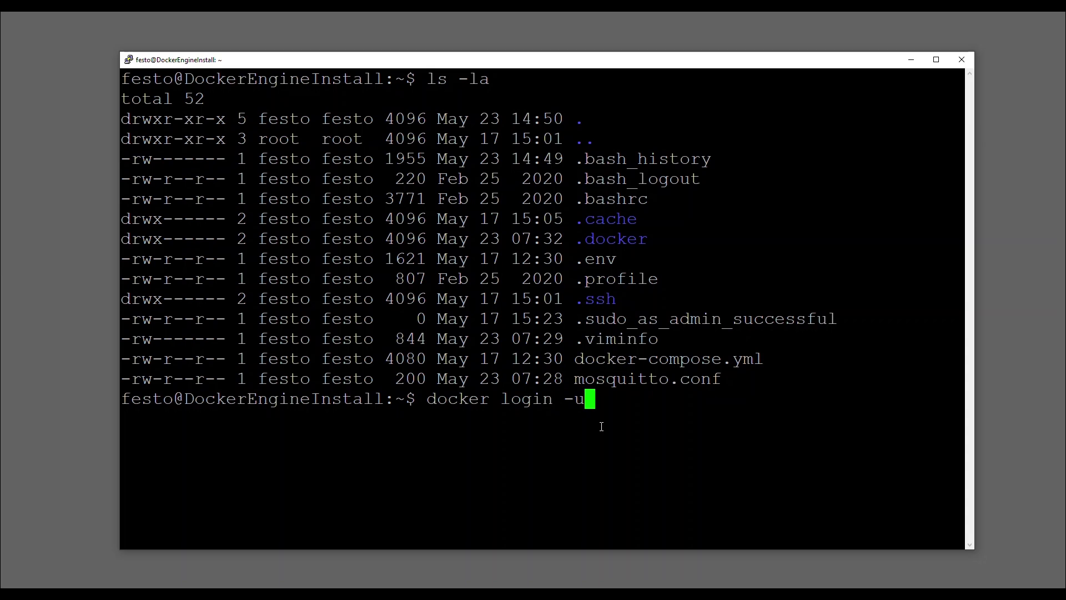
key(alt+Tab)
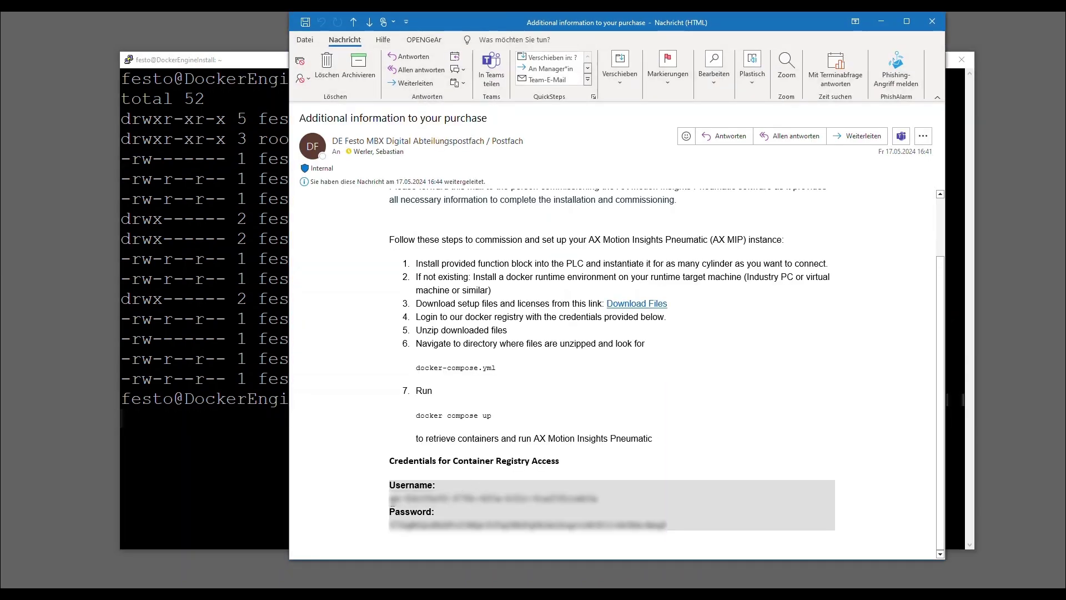
drag(389, 498, 624, 500)
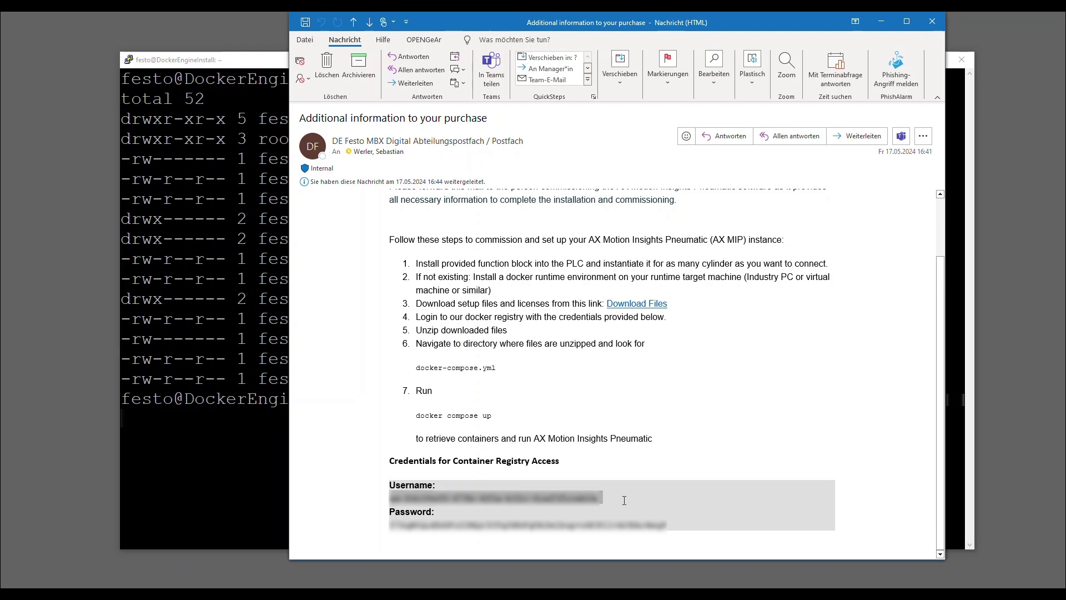
right_click(552, 496)
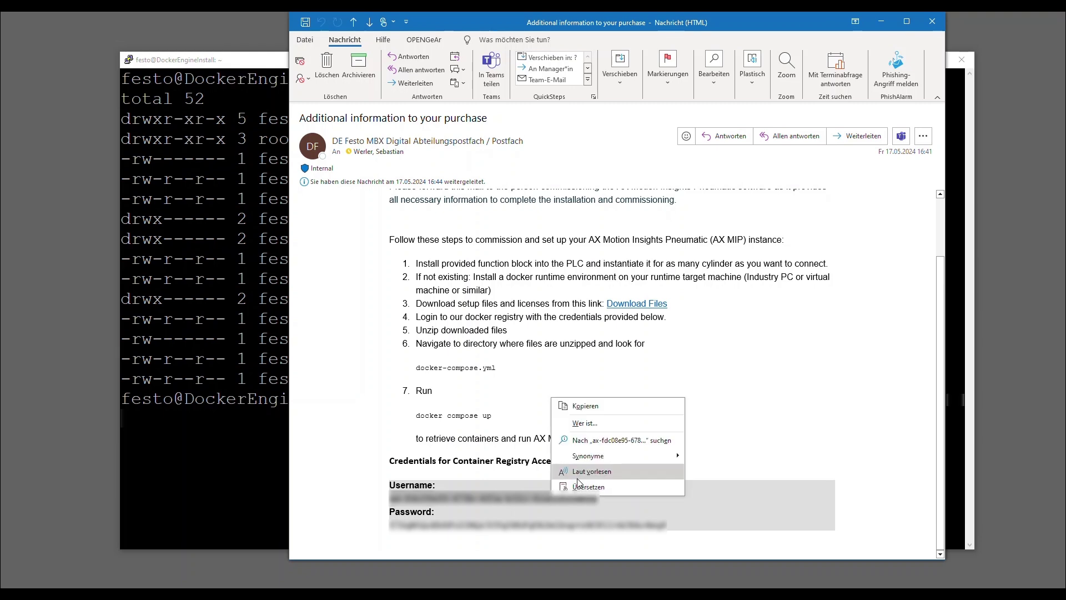
click(595, 409)
key(alt+Tab)
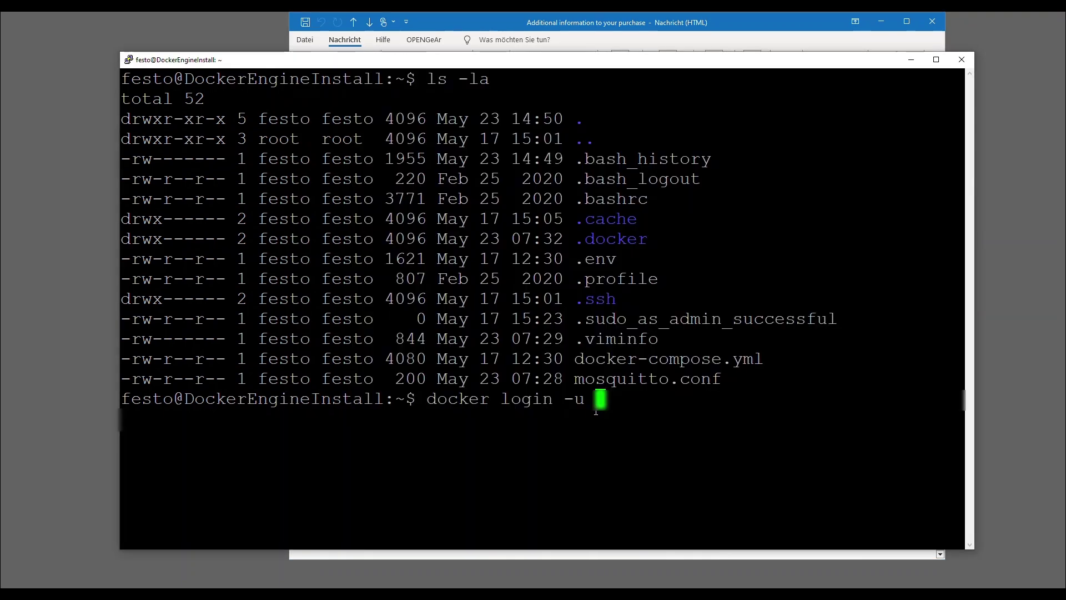
right_click(595, 411)
Add the -p flag with the registry password copied from the purchase email
text(-p)
key(alt+Tab)
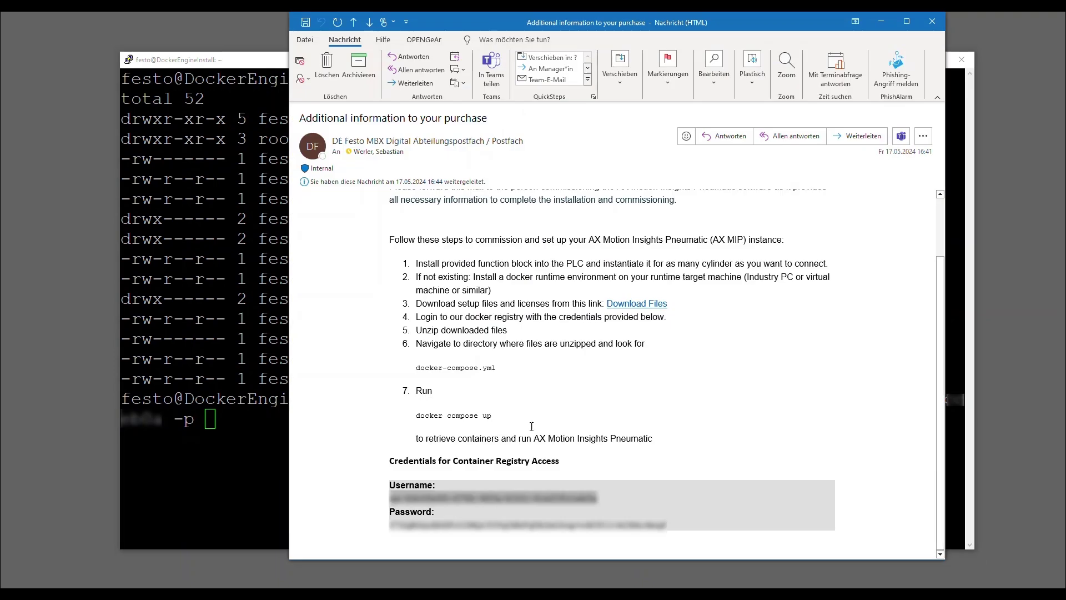
drag(390, 524, 643, 519)
click(647, 519)
double_click(661, 519)
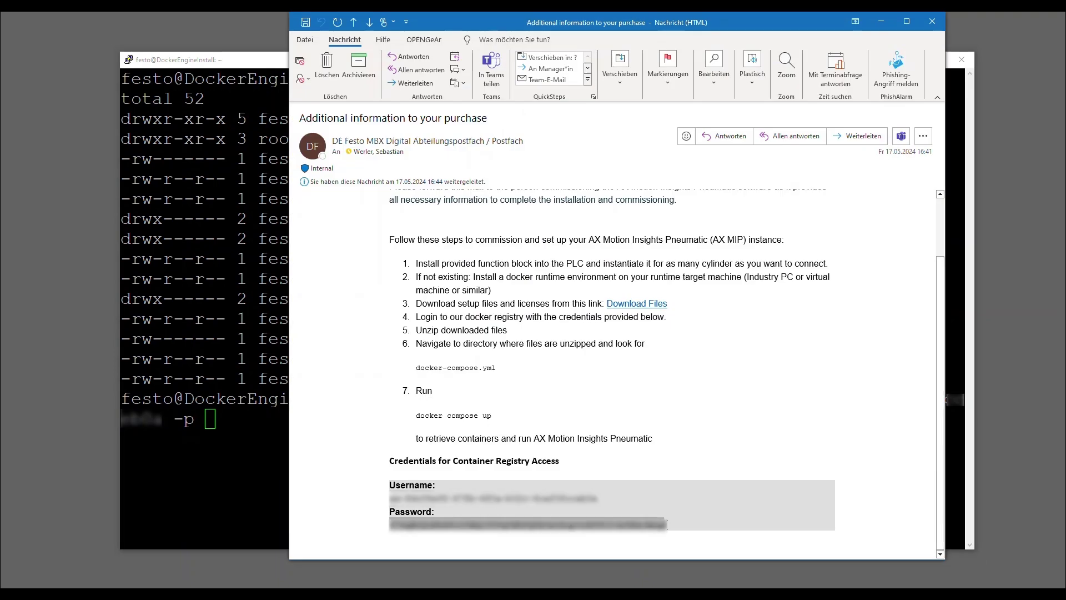
right_click(667, 528)
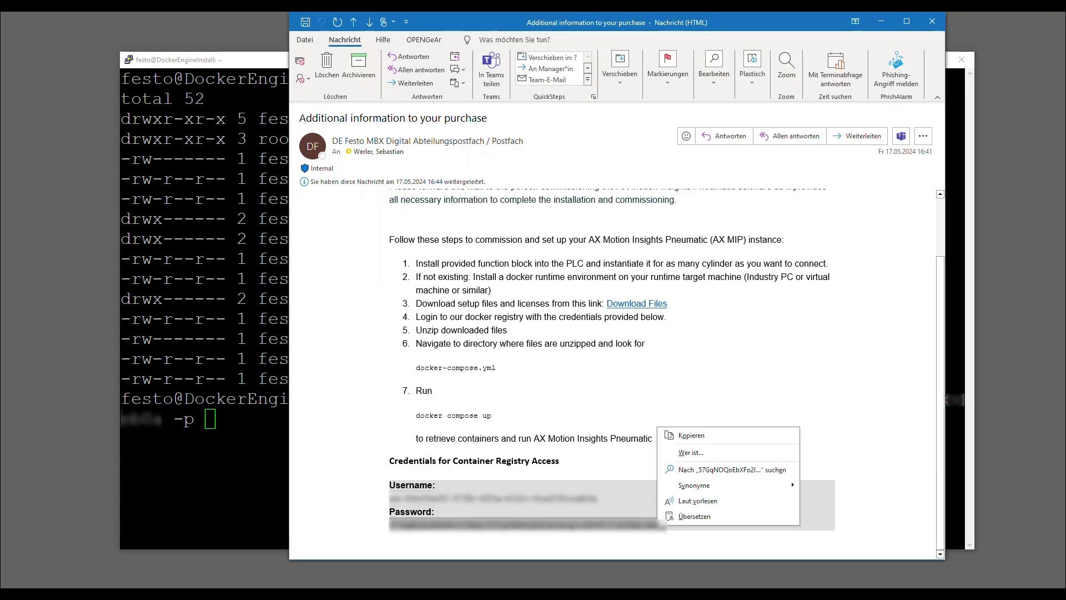
click(686, 434)
key(alt+Tab)
right_click(400, 452)
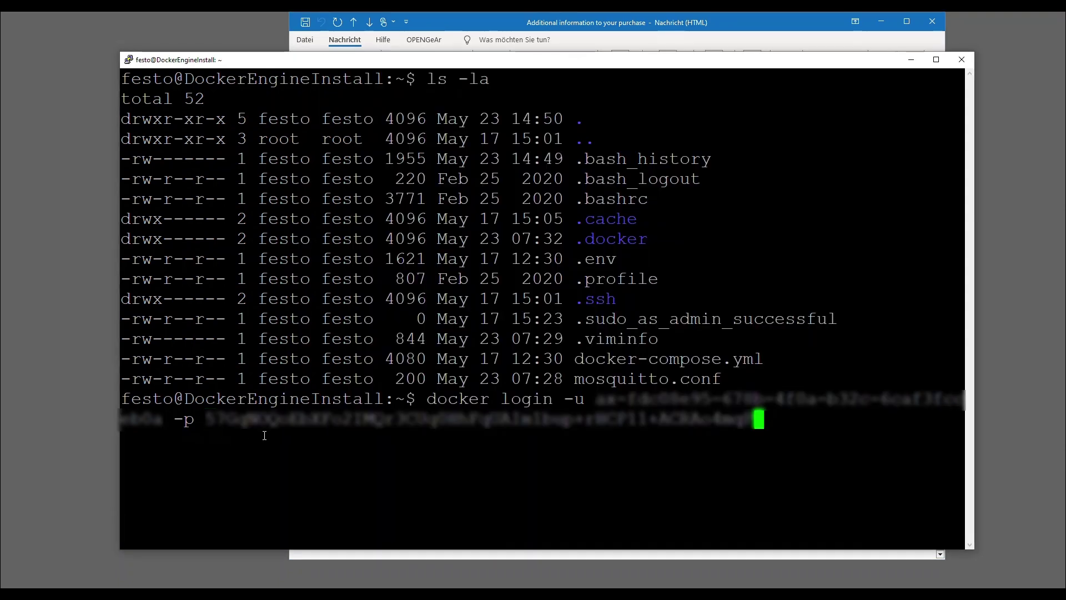
Log in to festoaxregistry.azurecr.io, confirm Login Succeeded, then type docker compose up
text(festoaxre)
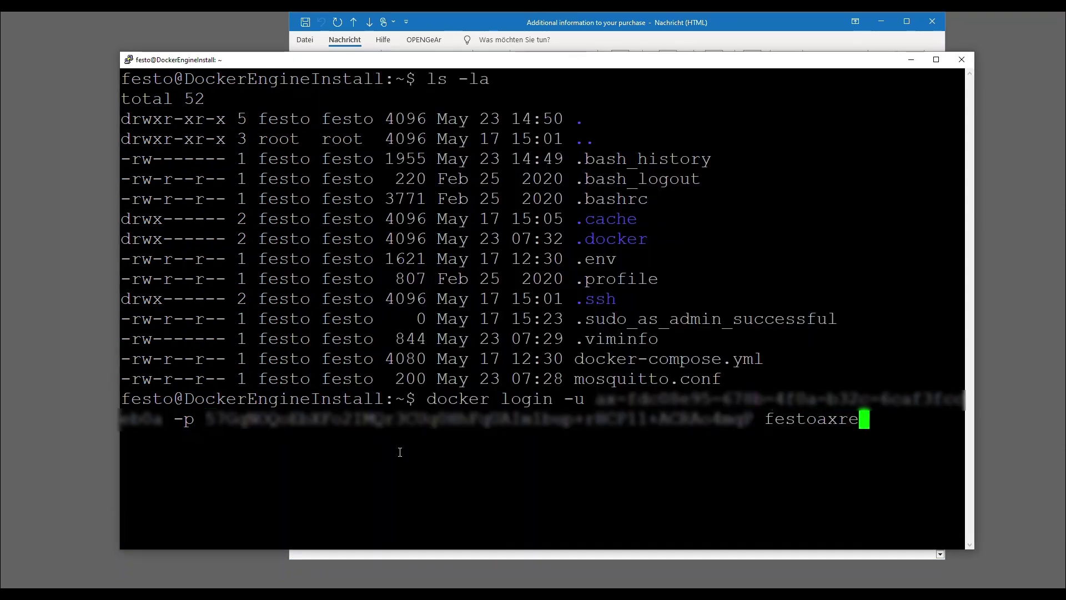
text(gistry.azurecr.io)
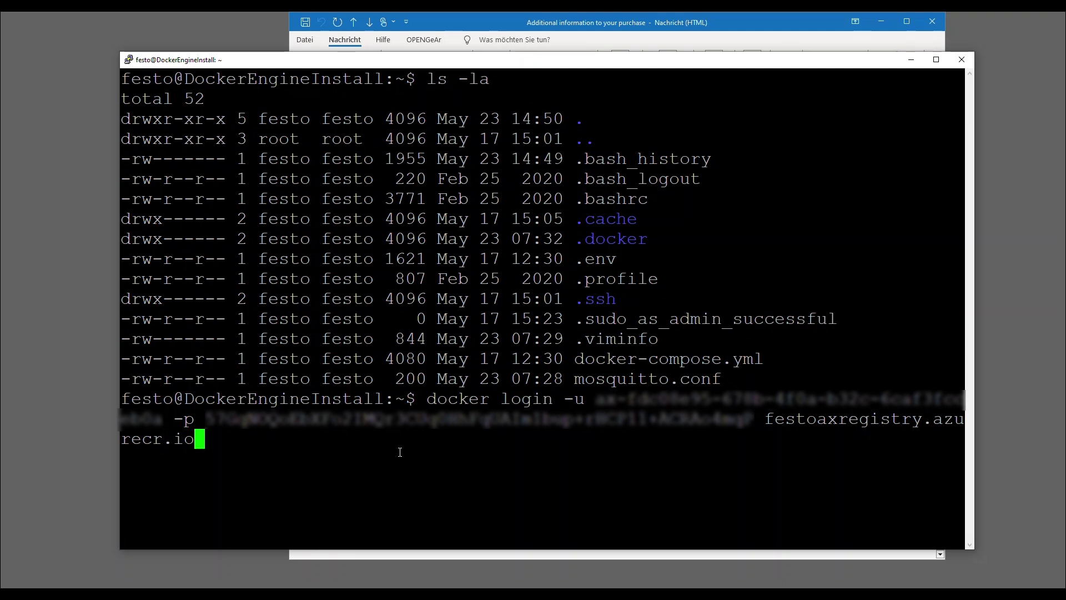
key(Return)
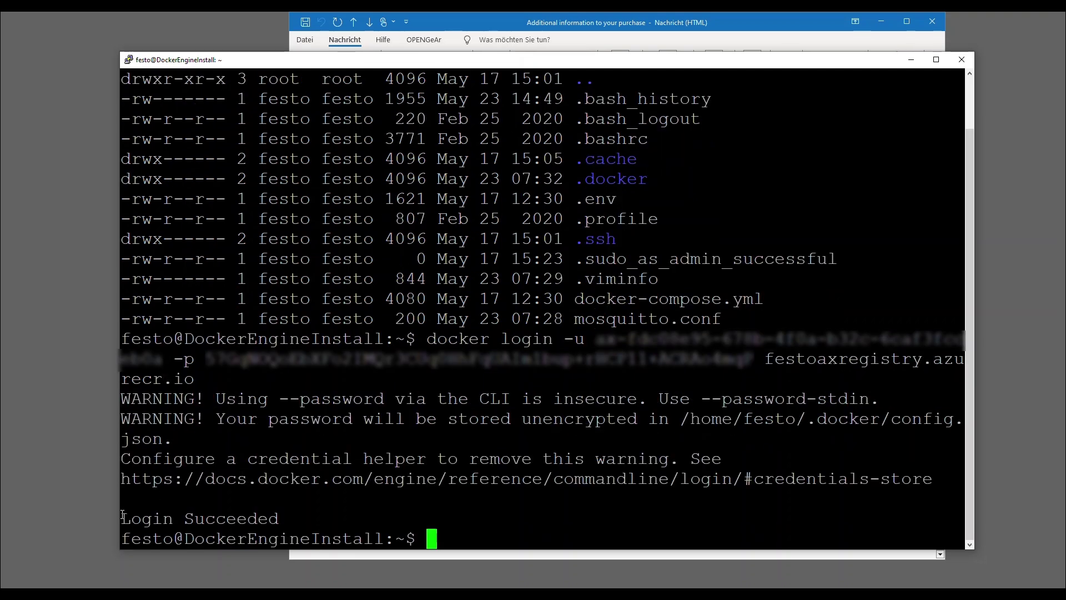
drag(122, 515, 264, 518)
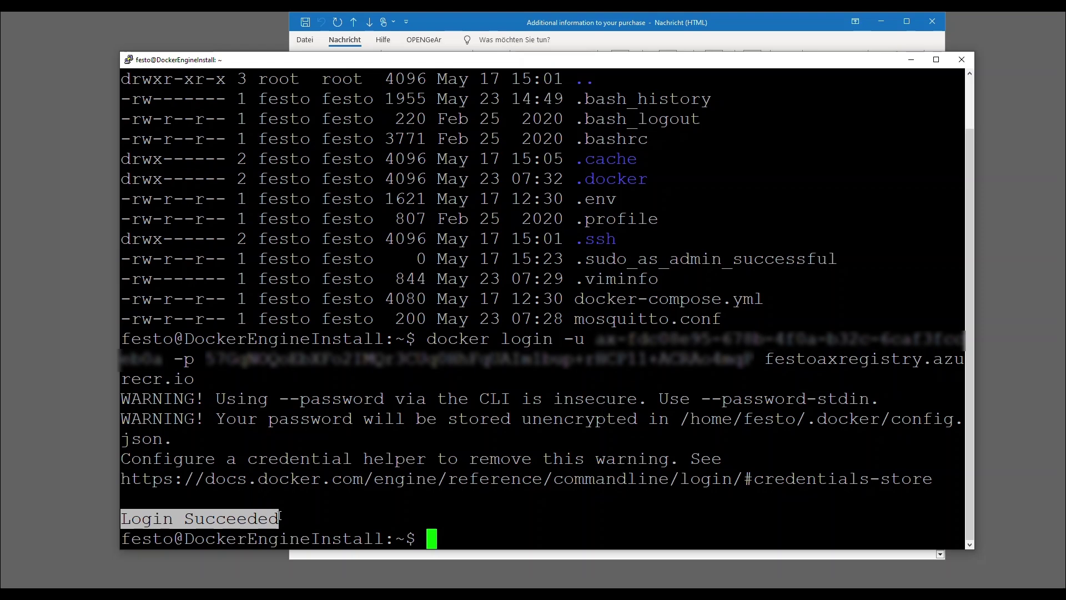
click(530, 519)
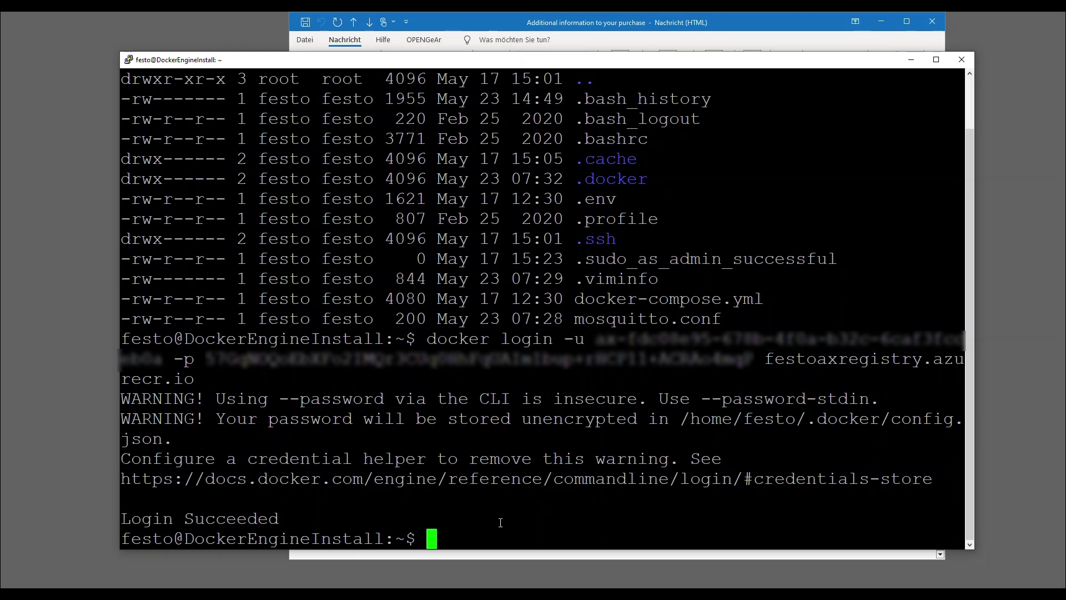
text(docker compose u)
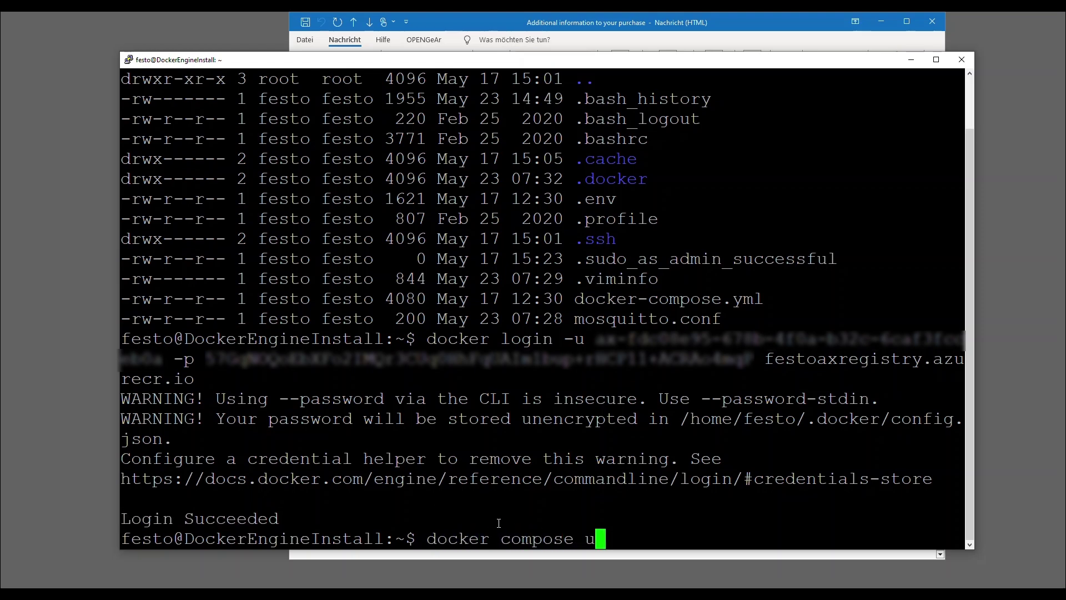
text(p)
Run docker compose up to start the Festo AX containers
key(Return)
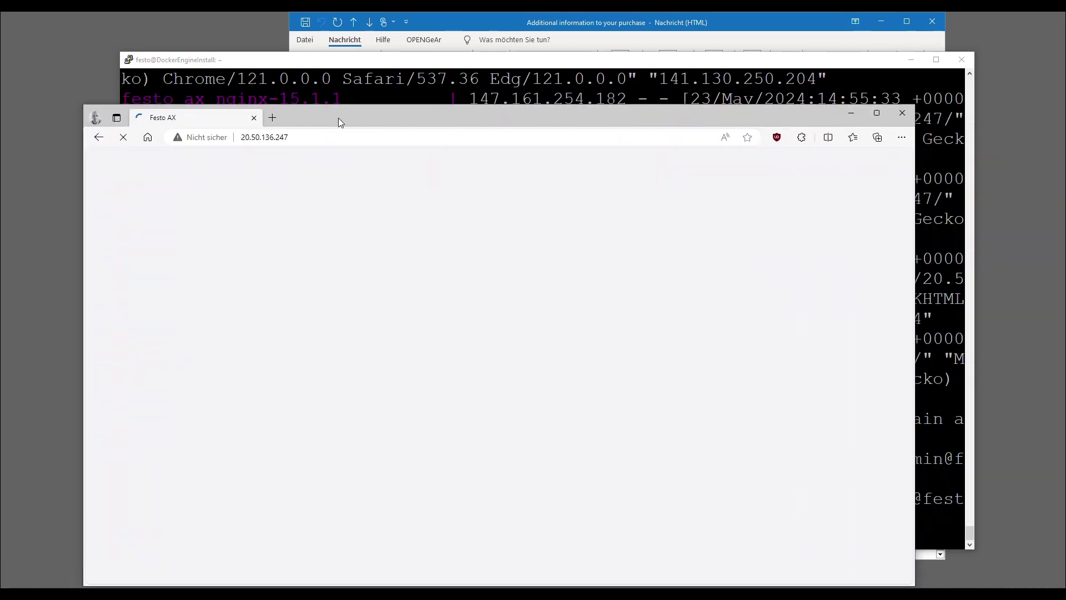
Bring Edge forward on the 20.50.136.247/login page and enter 'RUNNING :)' in the Benutzername field
drag(338, 118, 357, 80)
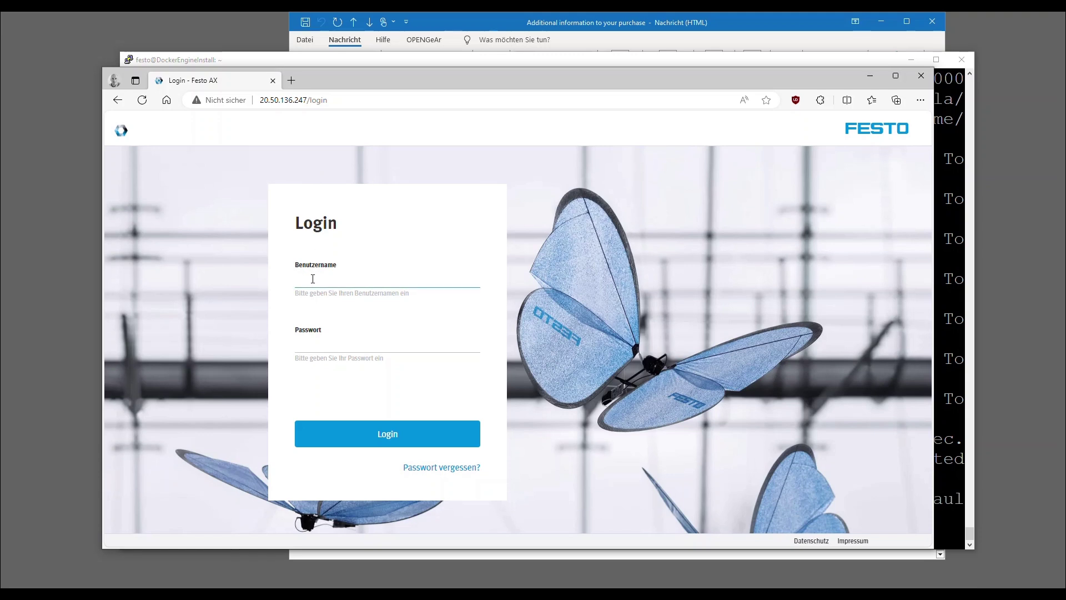
click(346, 283)
text(RUNNING )
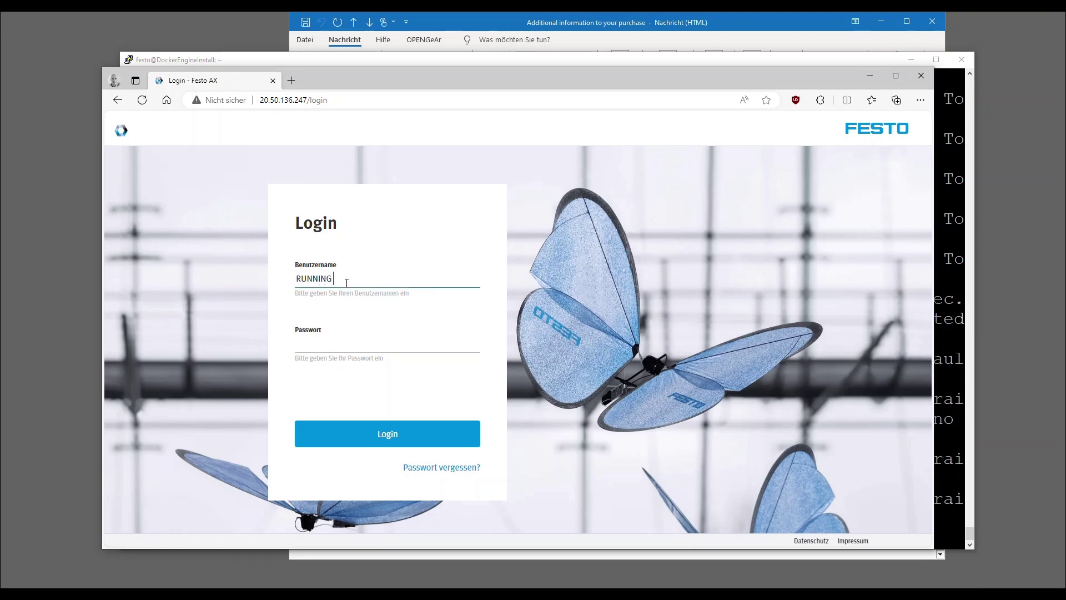
text(:))
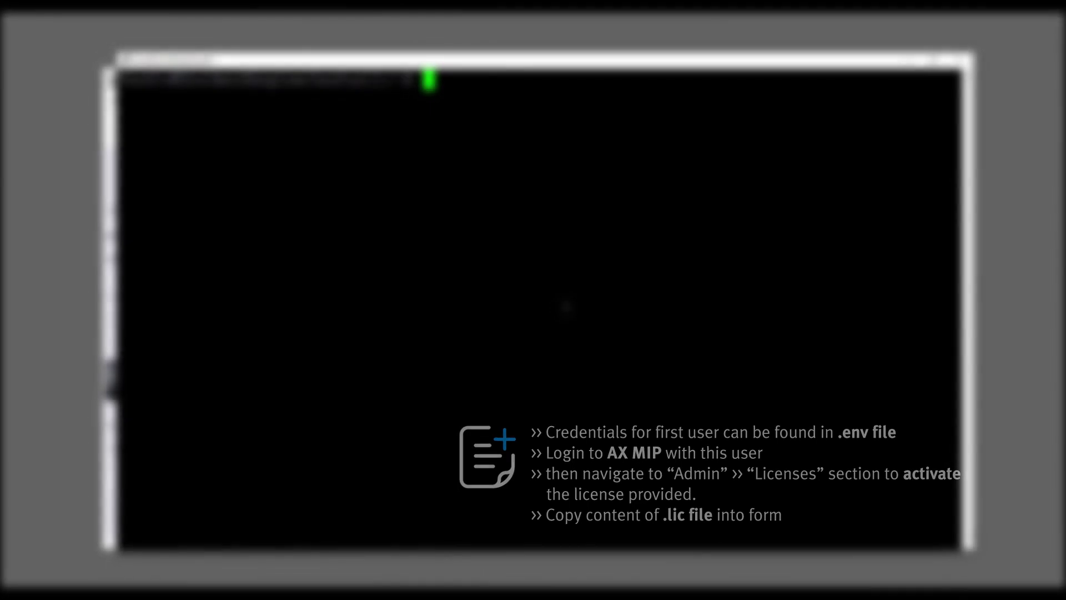
List the home directory with ls -la and point out the .env file
text(ls- l)
key(BackSpace)
key(BackSpace)
key(BackSpace)
text(-la)
key(Return)
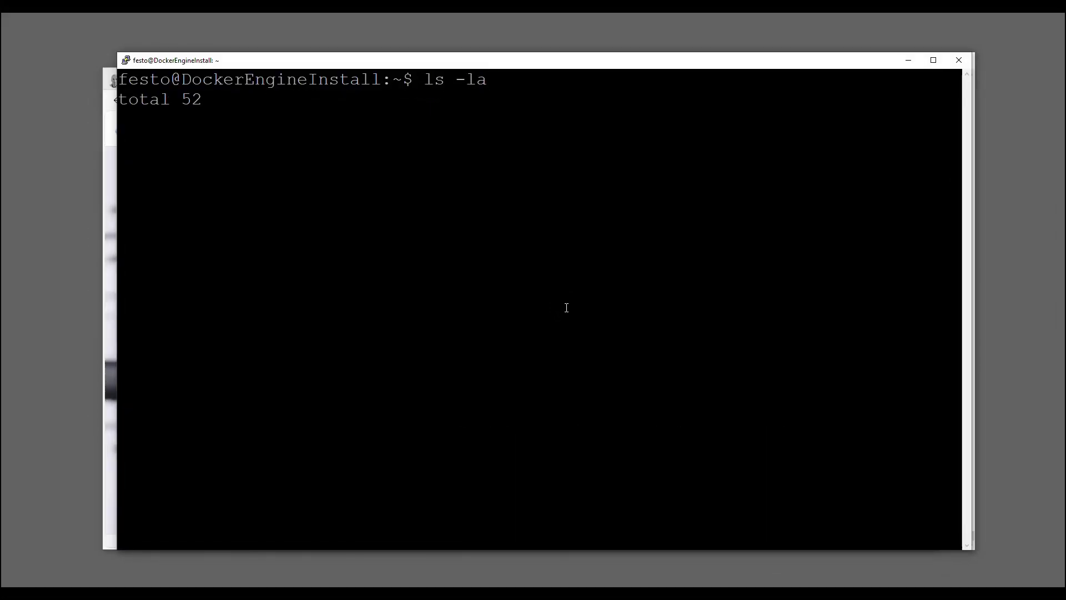
drag(572, 259, 597, 272)
click(441, 426)
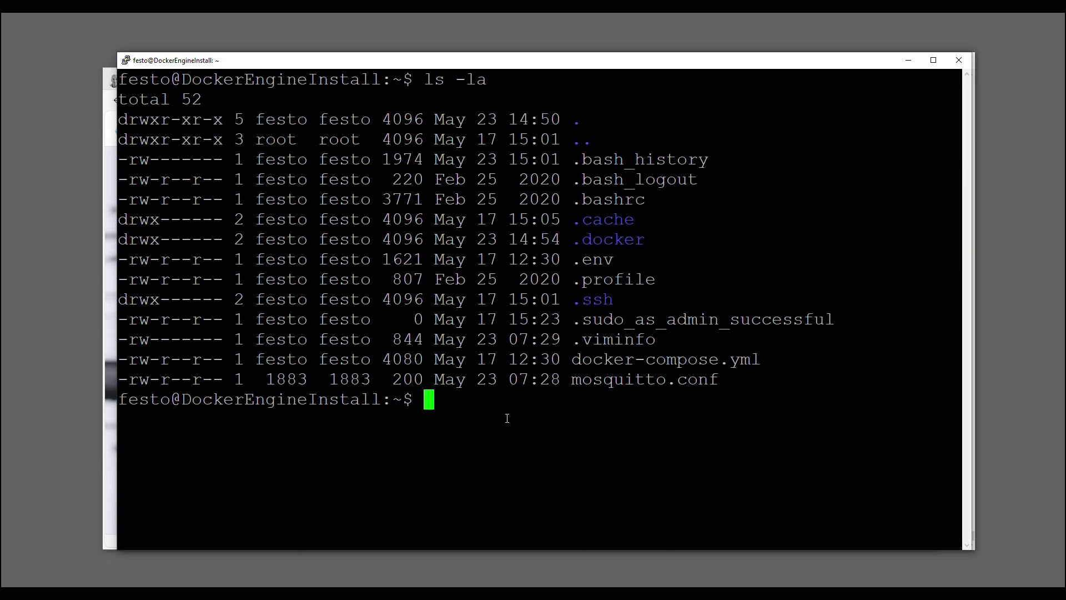
Print .env with cat, copy the USER_SEED_FESTO_MAIL and _PWD values, and clear the terminal
text(cat .env)
key(Return)
scroll(497, 352, up, 10)
scroll(494, 350, up, 6)
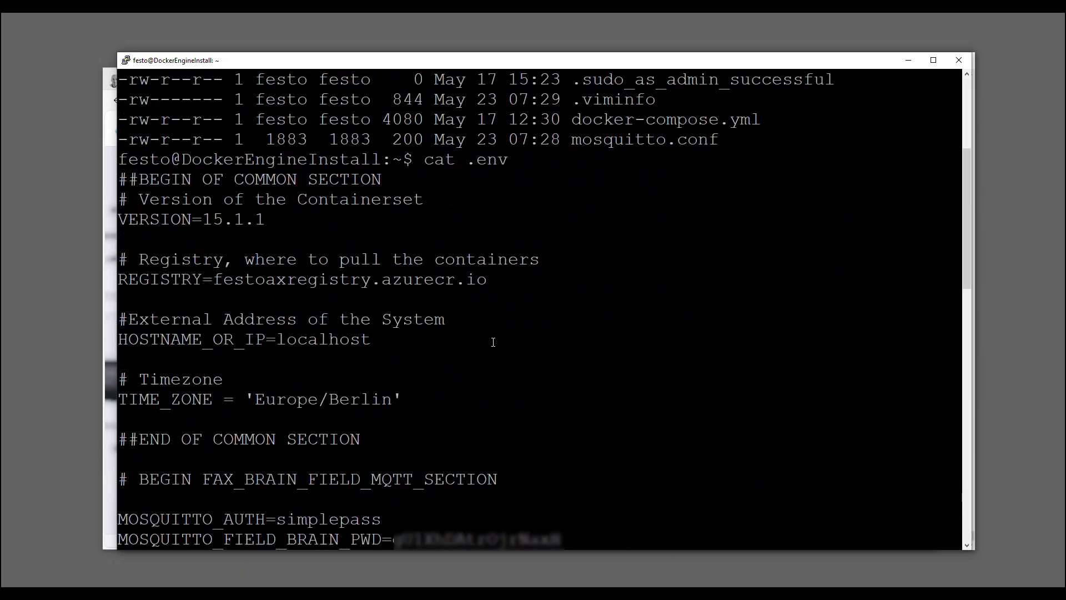
scroll(467, 352, down, 4)
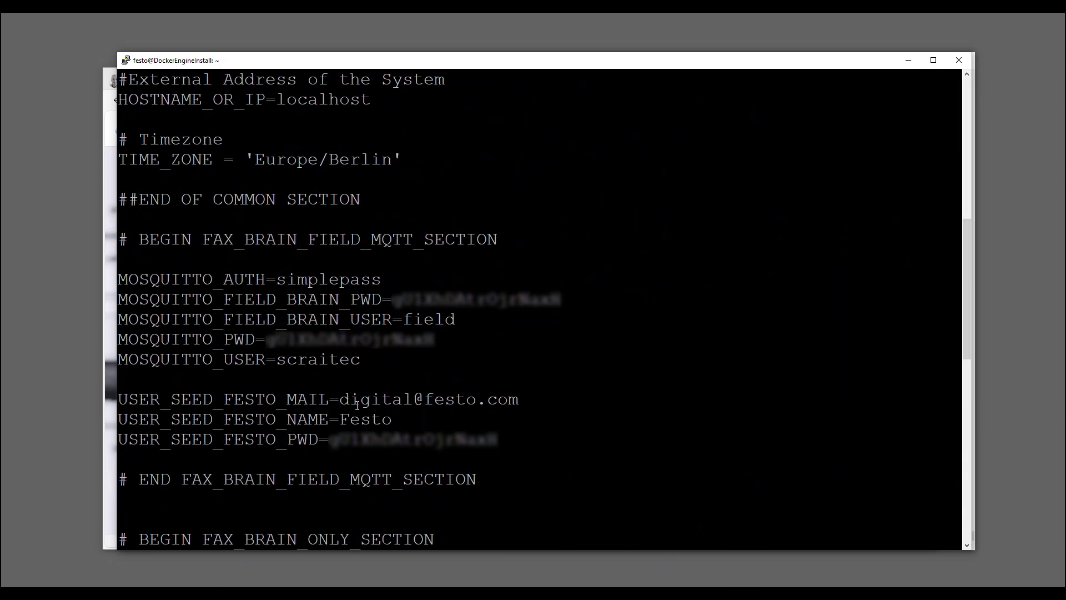
drag(345, 399, 508, 399)
drag(330, 439, 500, 439)
key(ctrl+c)
key(ctrl+l)
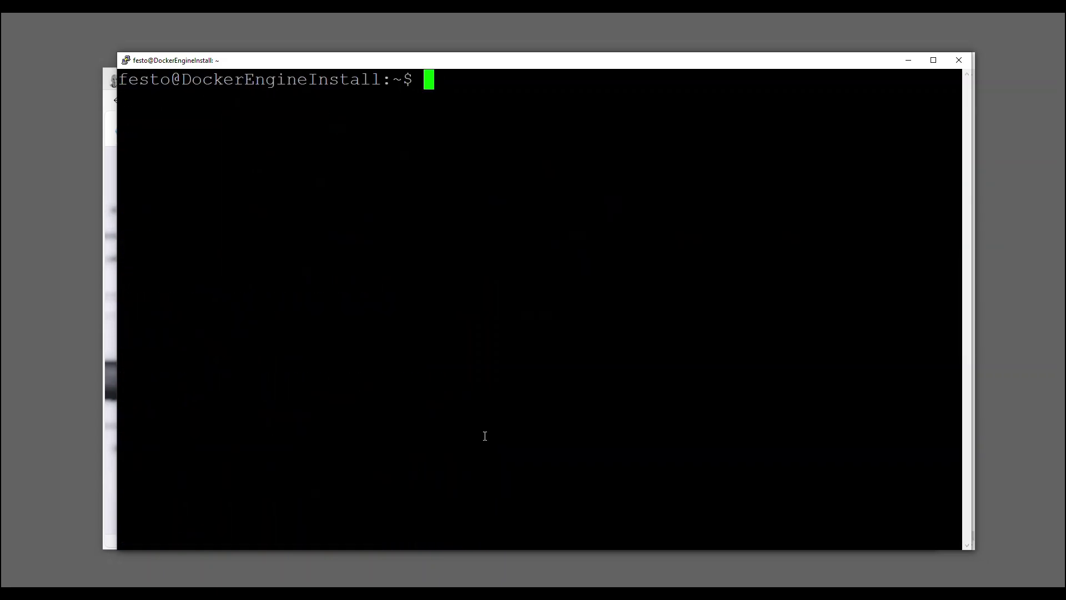
Log in to Festo AX with the first user's e-mail and password
key(alt+Tab)
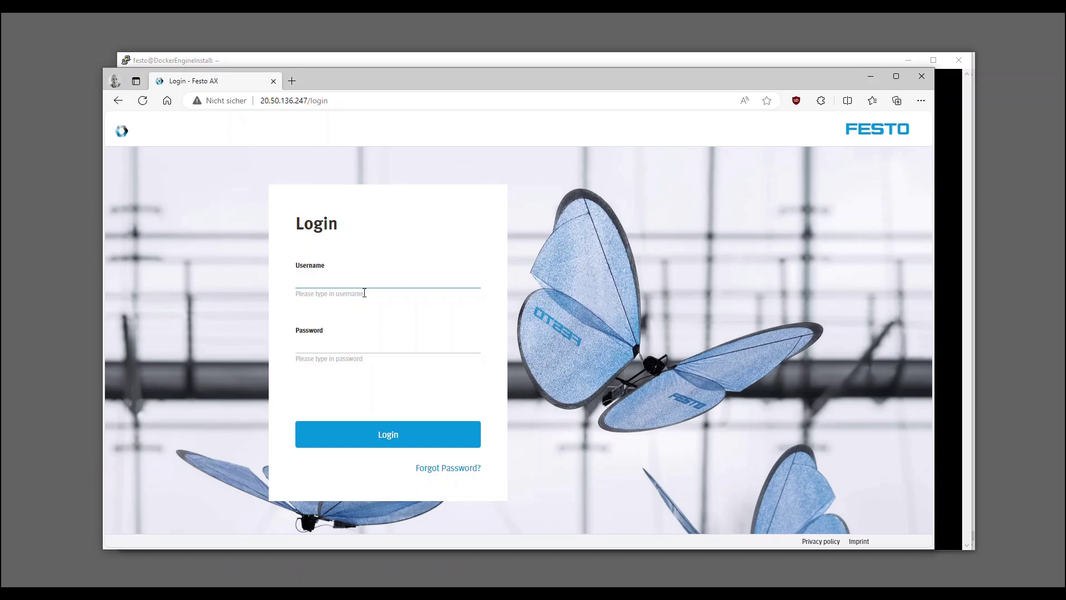
key(Tab)
key(ctrl+v)
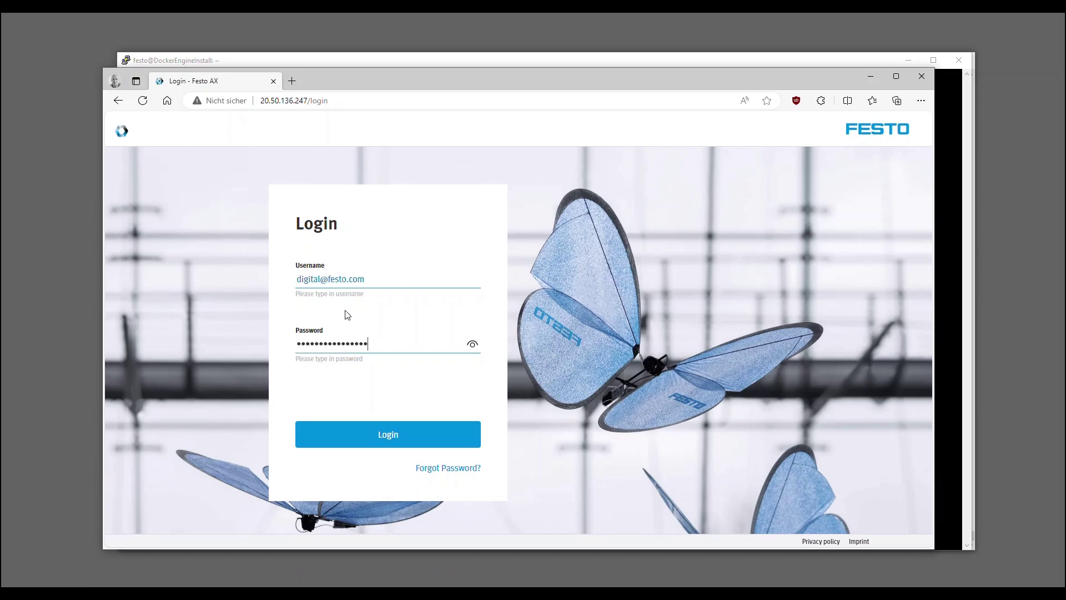
click(362, 438)
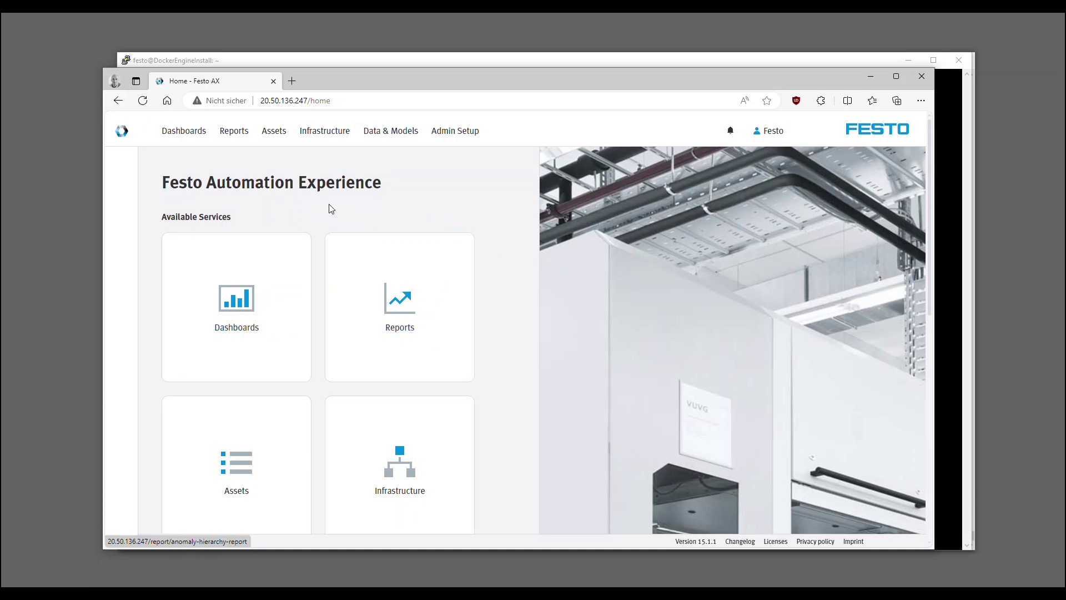
Scroll through the home page's service tiles and How to links, then go to Admin Setup
scroll(278, 380, down, 2)
scroll(278, 380, down, 5)
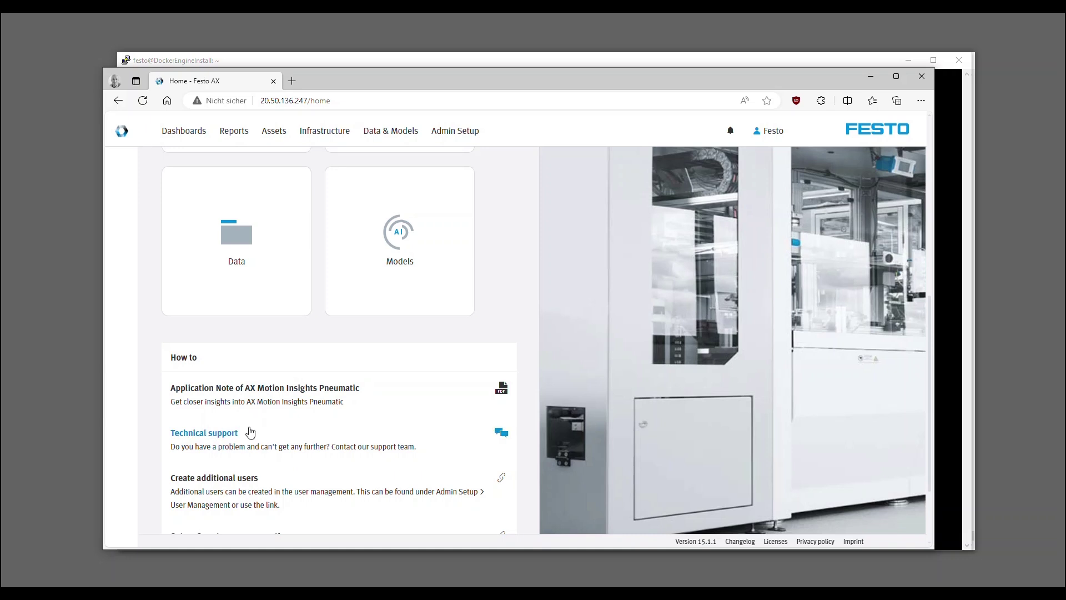
scroll(244, 486, down, 1)
scroll(243, 490, down, 1)
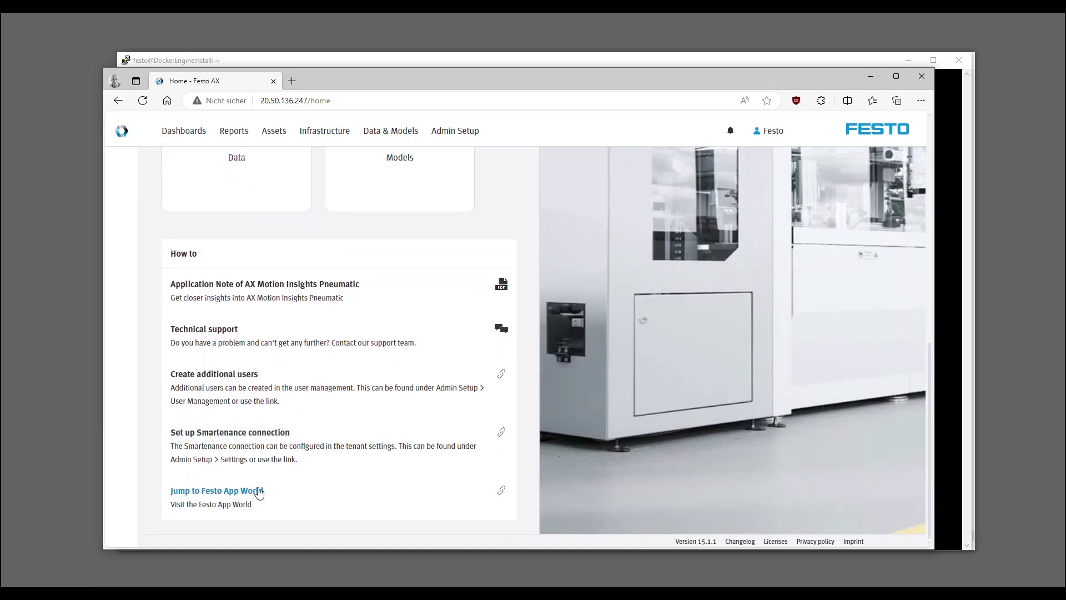
scroll(370, 439, up, 10)
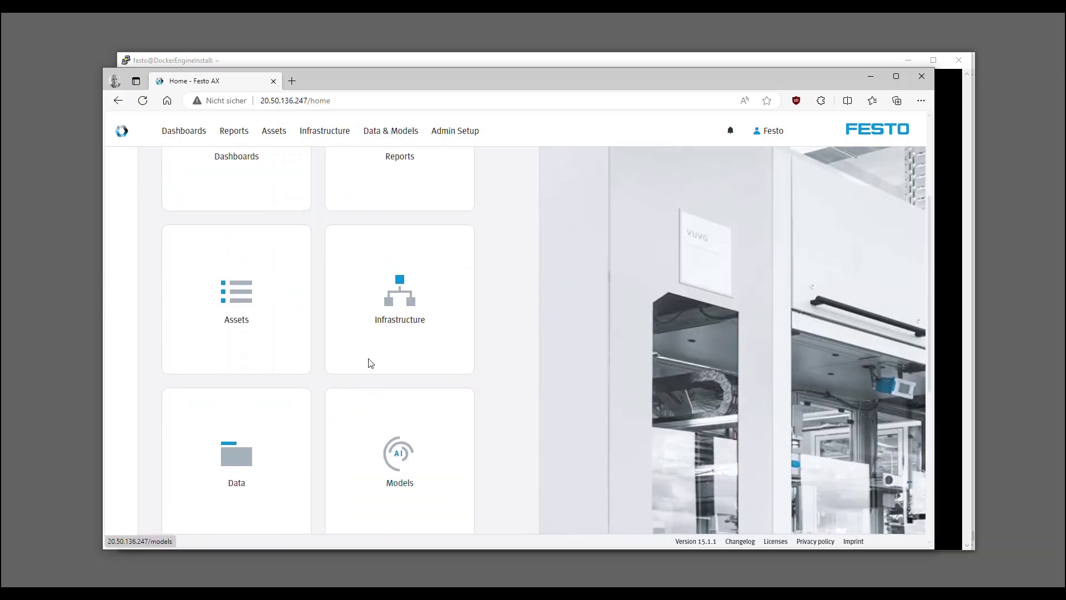
click(447, 132)
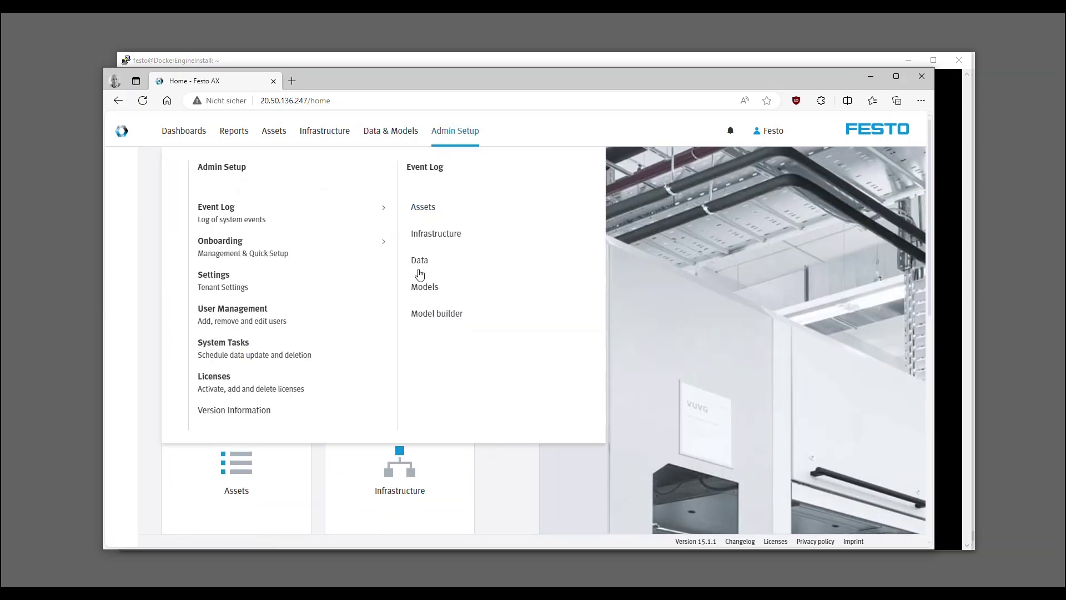
Go to the Licenses page and start adding a new license
click(254, 393)
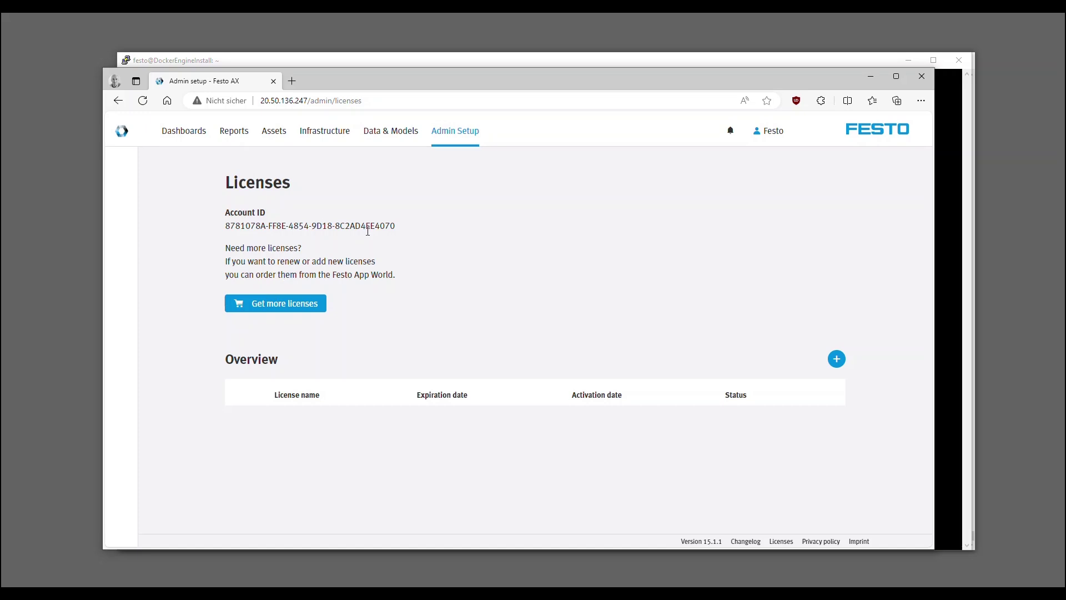
click(837, 359)
click(439, 254)
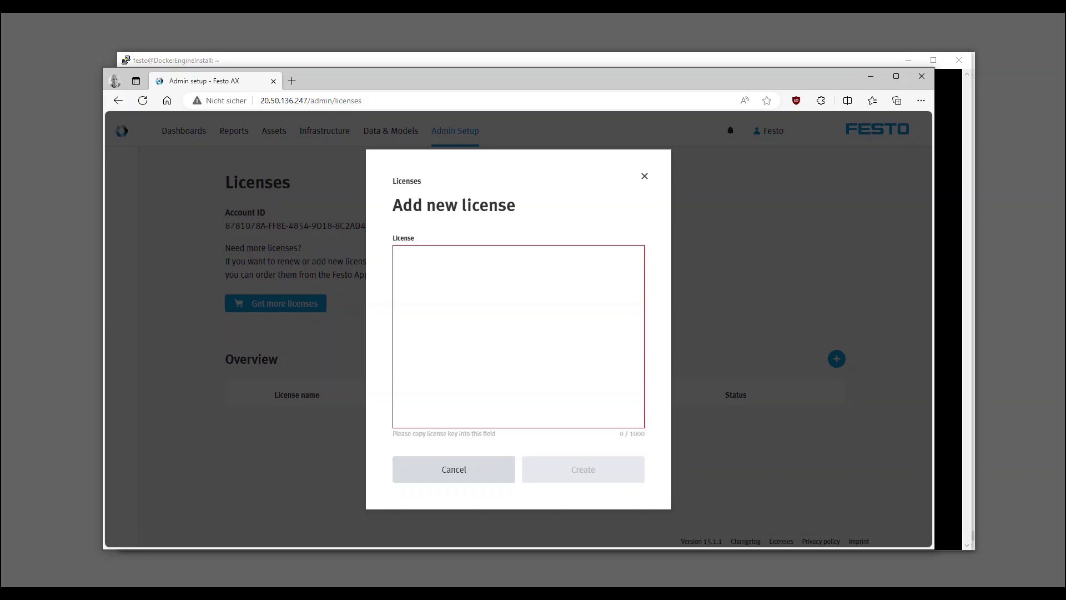
Paste the .lic file's key into the License field and create the license
key(alt+Tab)
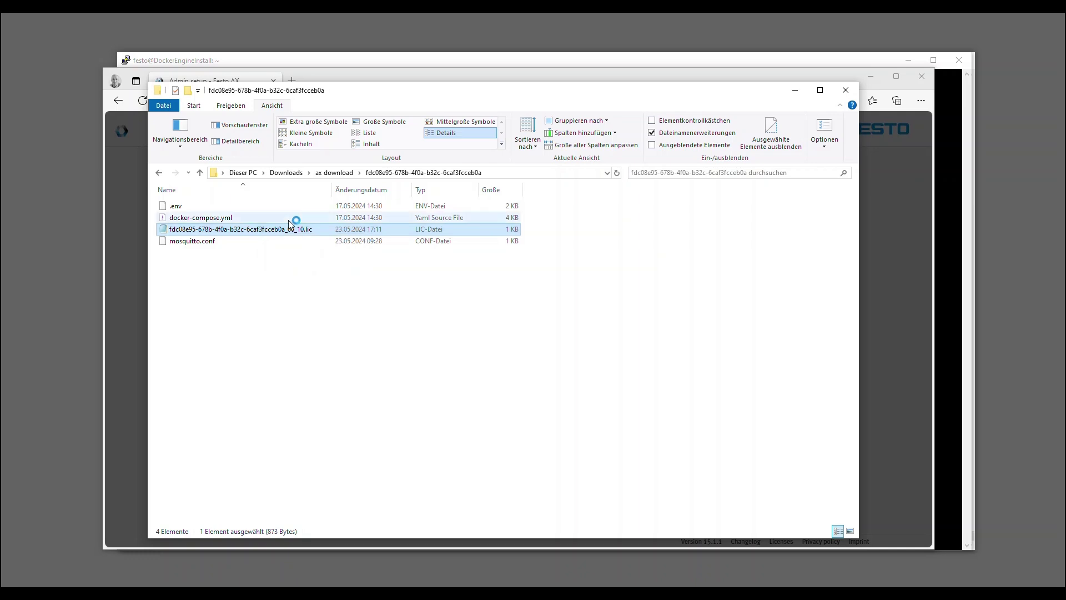
click(861, 214)
drag(1055, 89, 288, 87)
key(ctrl+a)
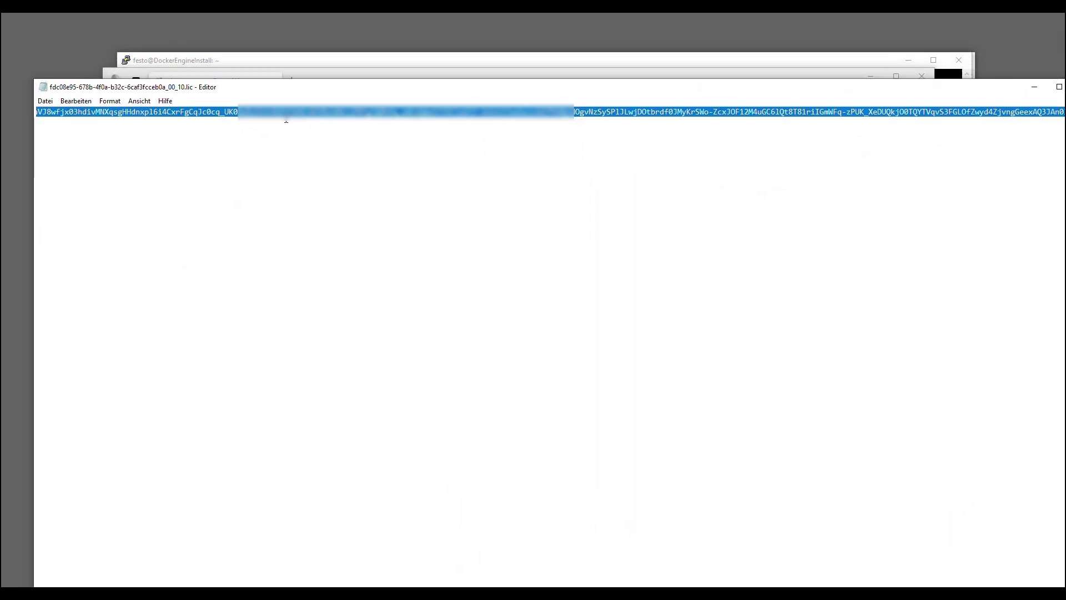
click(326, 77)
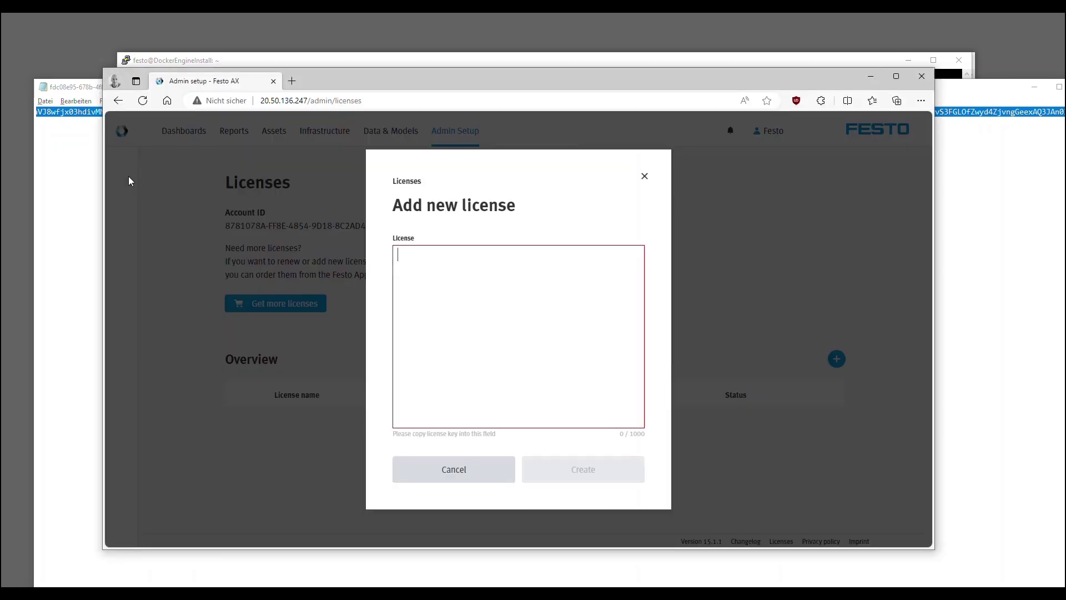
key(ctrl+v)
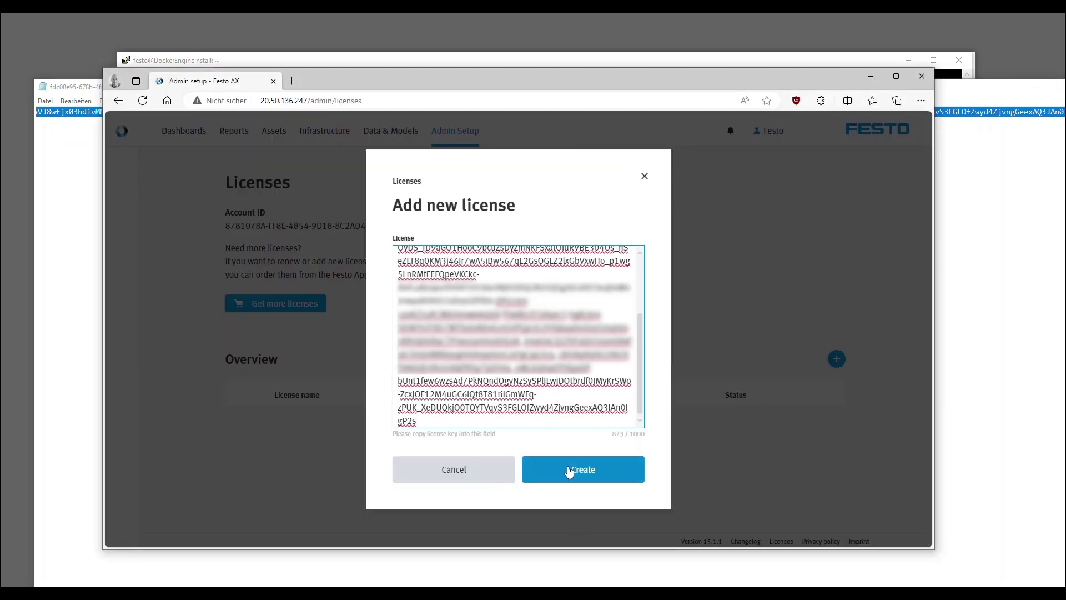
click(571, 470)
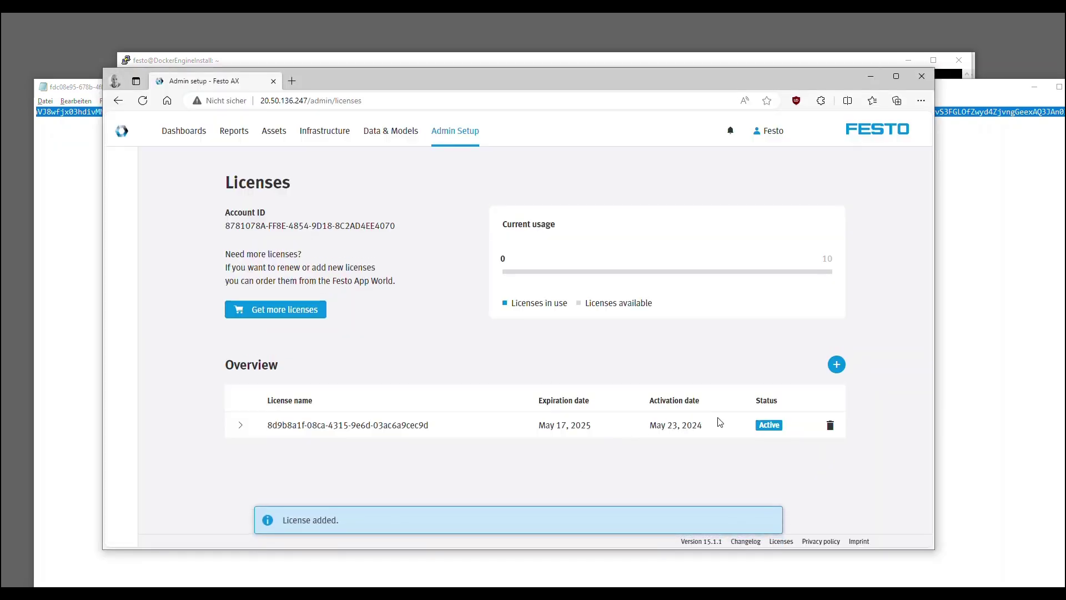
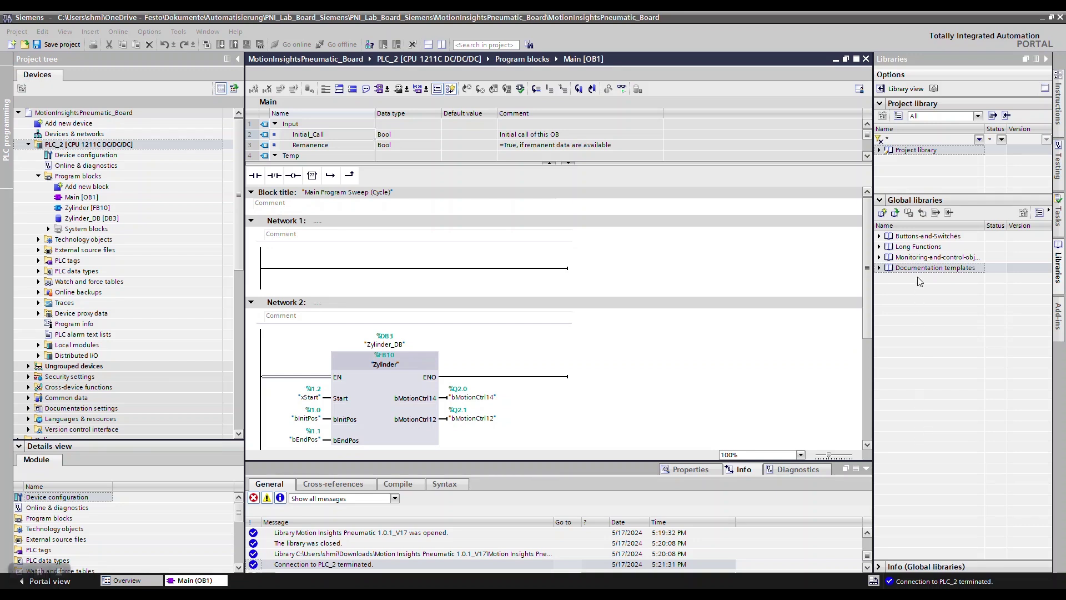
Open the Motion Insights Pneumatic 1.0.1 global library (.al16 file) and upgrade it to V17
click(896, 215)
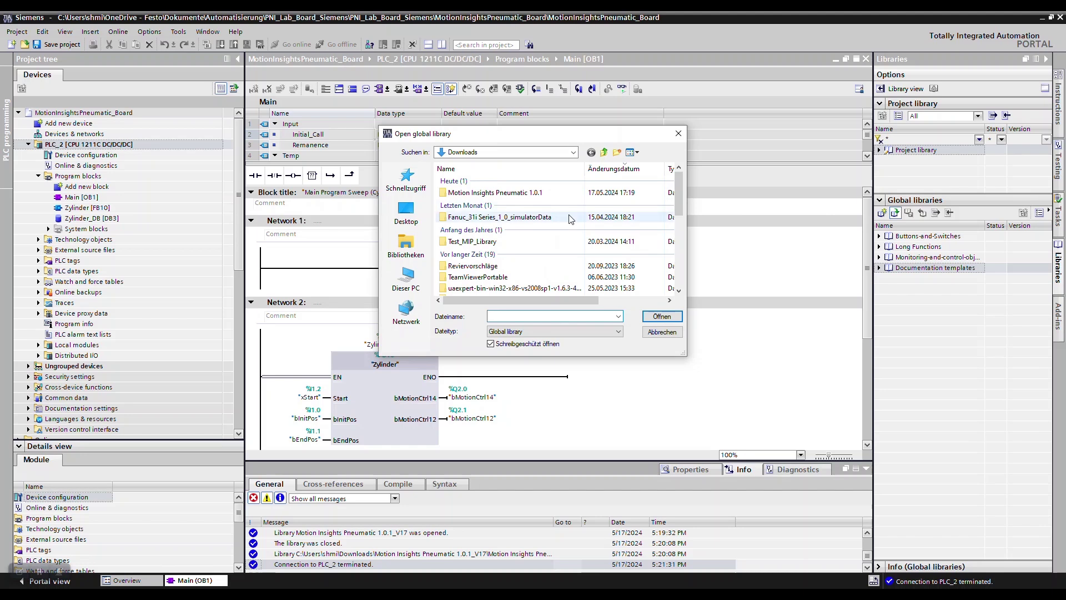
double_click(509, 194)
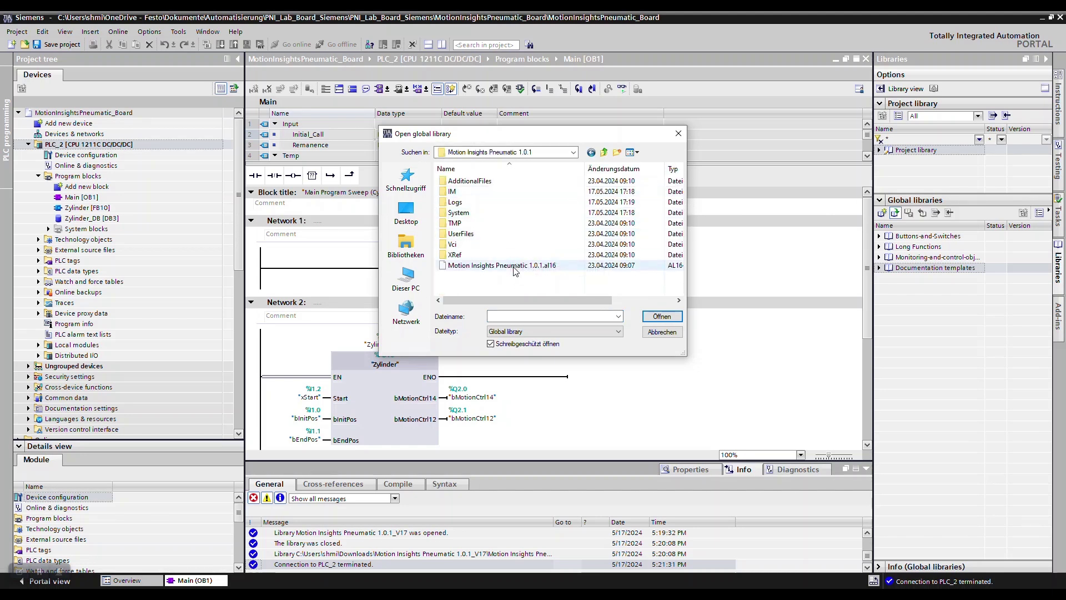
double_click(512, 266)
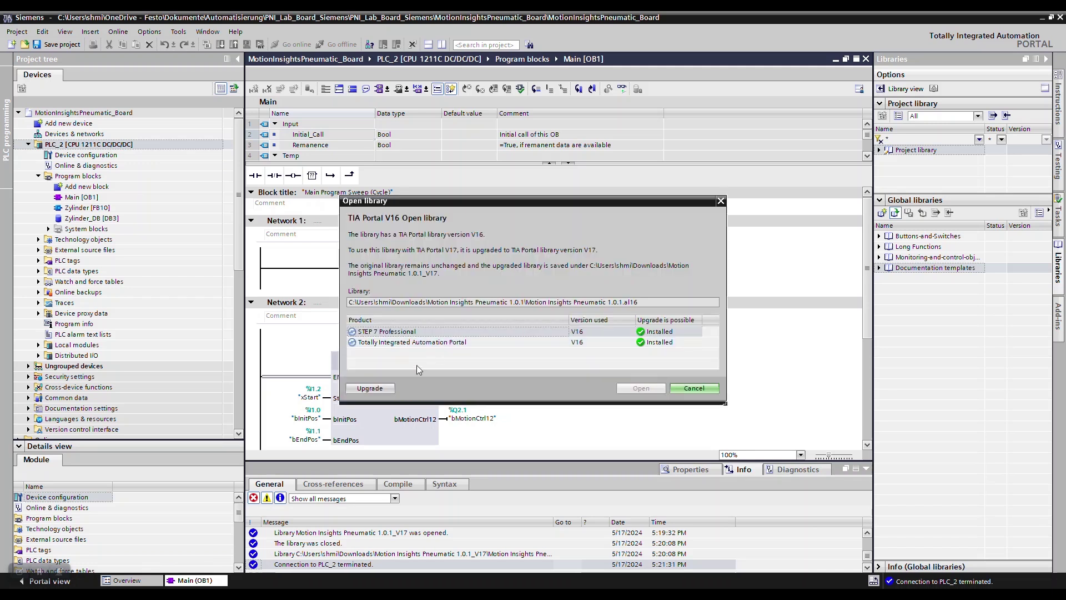
click(370, 388)
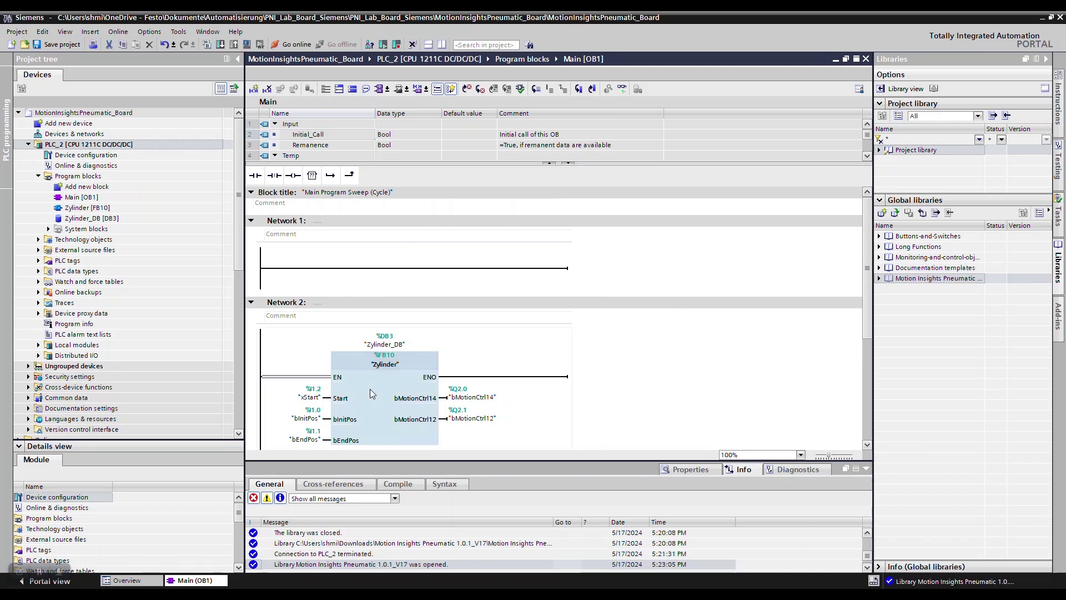
Drop the FB_MIP master copy into Network 1 of Main [OB1] with instance data block FB_MIP_DB
click(879, 278)
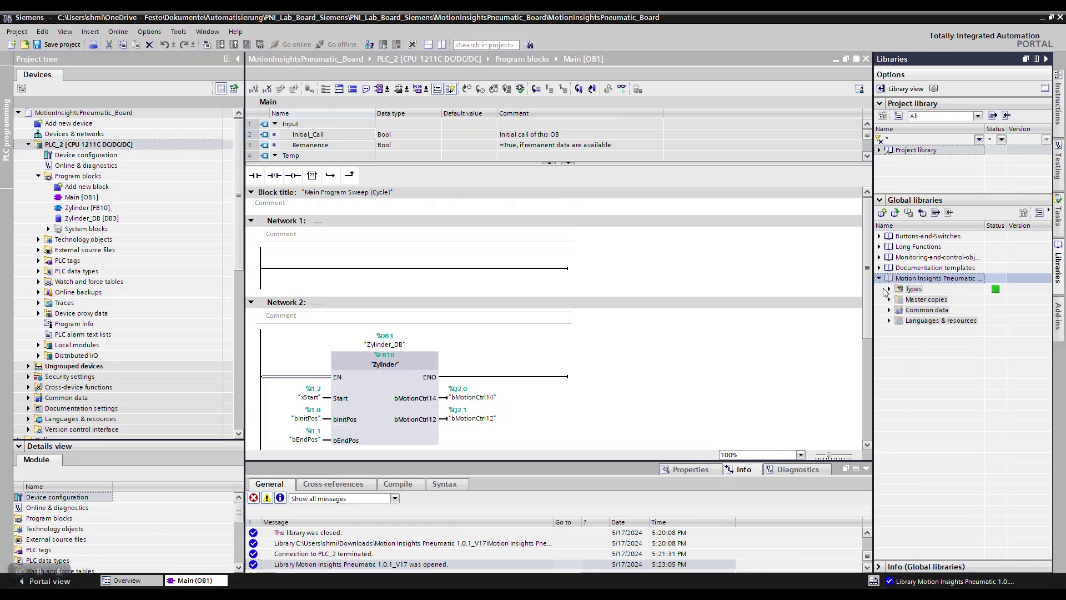
click(889, 299)
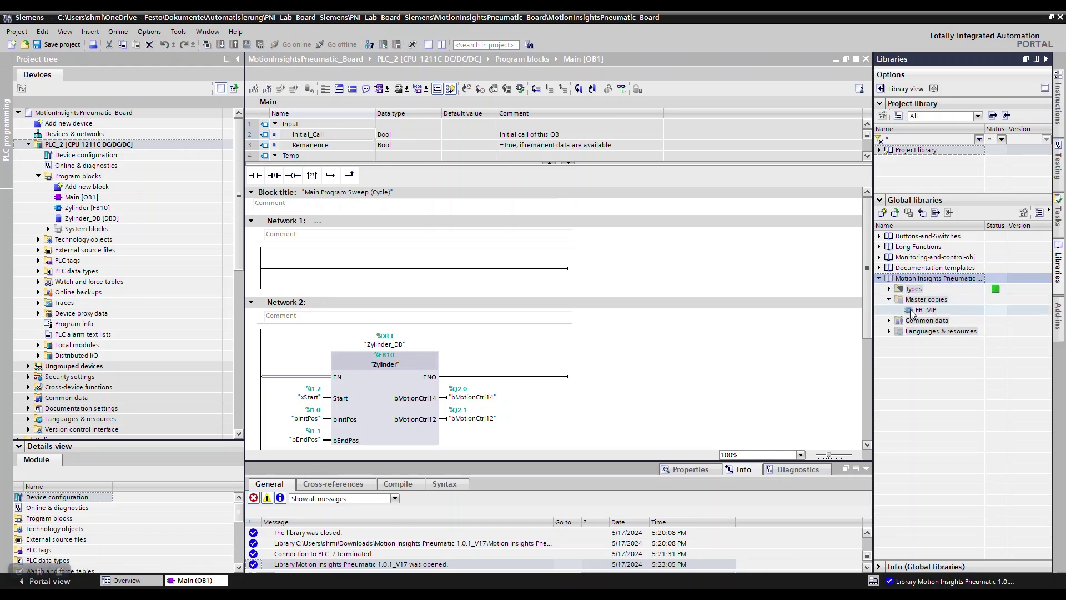
click(924, 309)
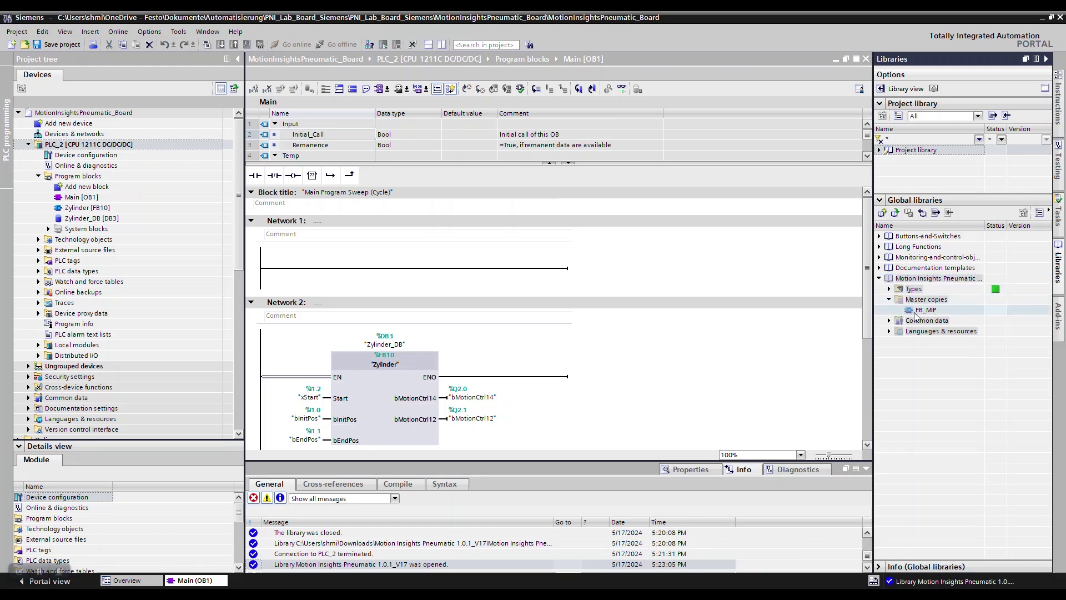
click(416, 269)
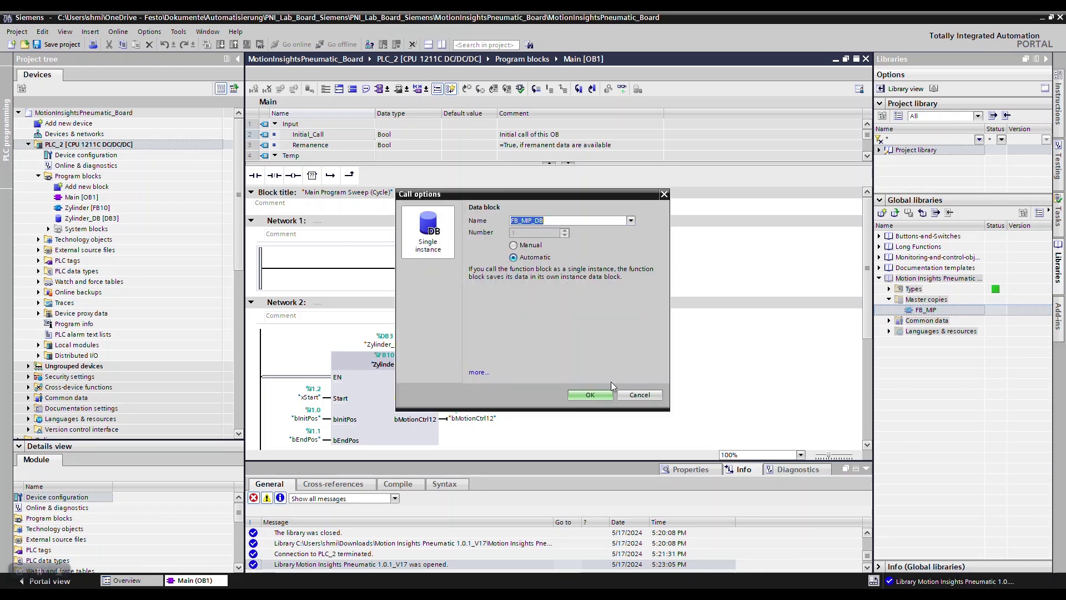
click(593, 392)
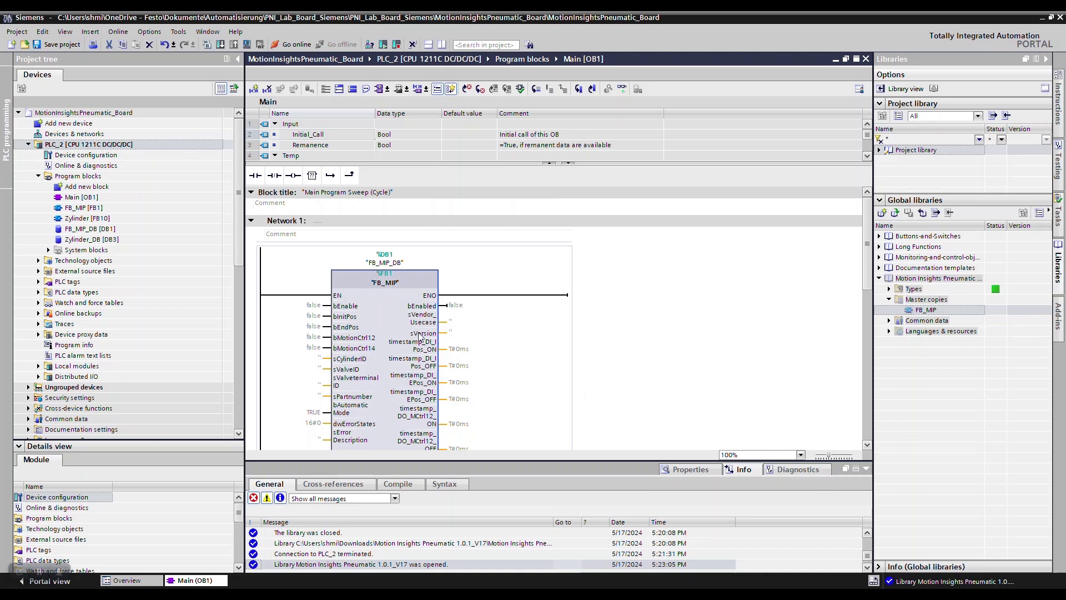
Set bEnable to true and wire bInitPos and bEndPos to the sensor tags %I1.0 and %I1.1
click(310, 305)
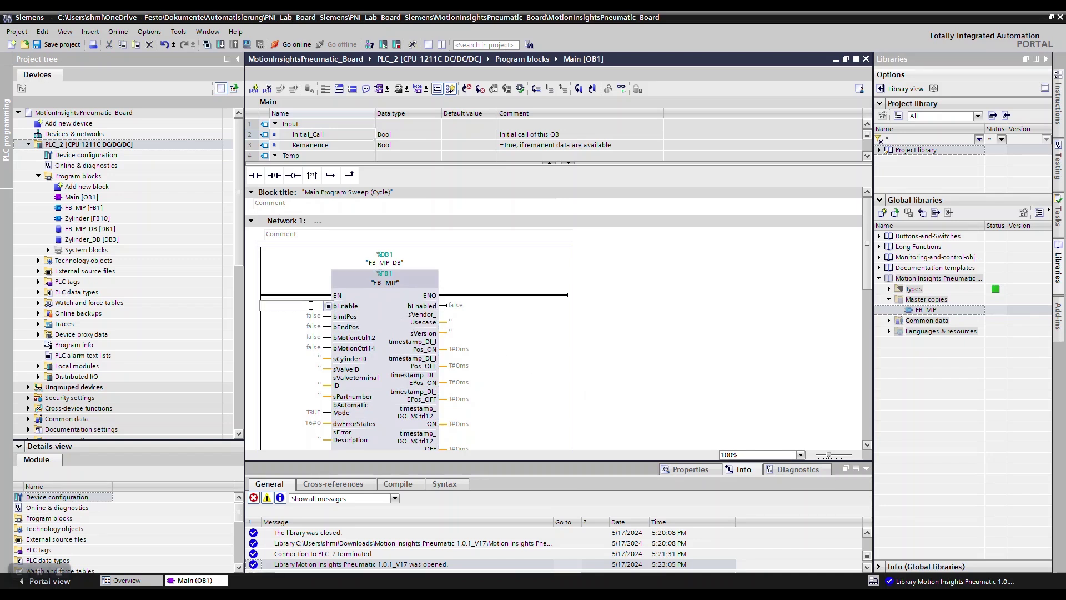
text(true)
key(Return)
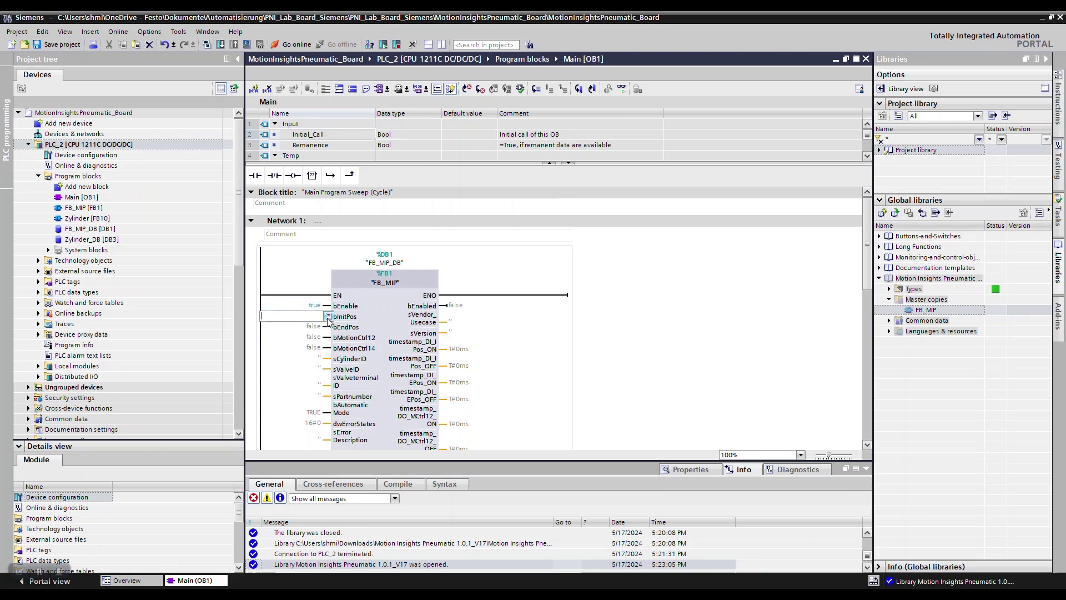
click(328, 318)
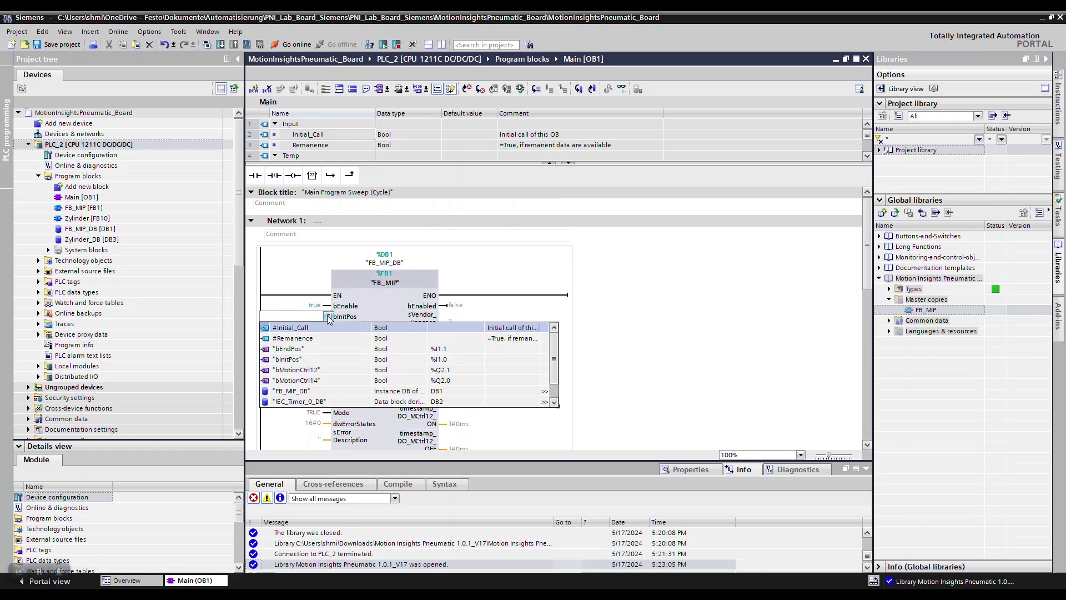
click(318, 361)
key(Return)
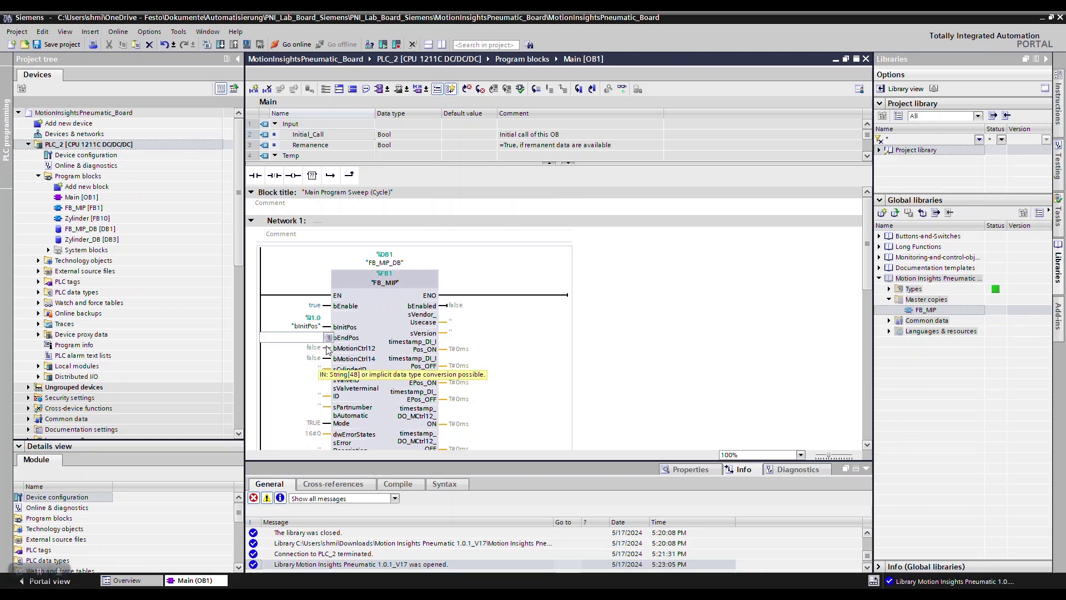
click(330, 338)
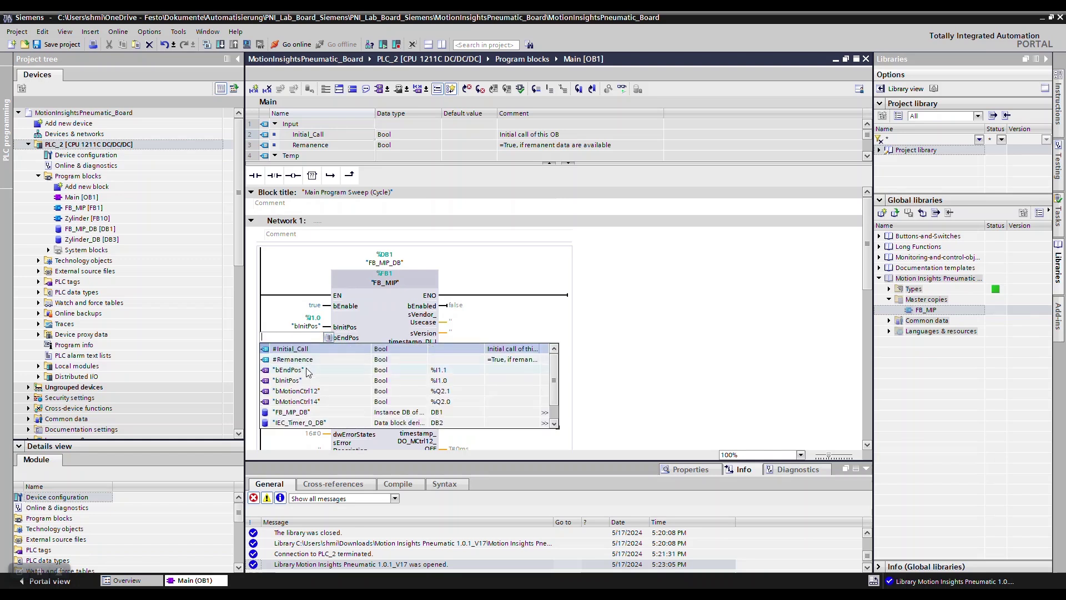
click(305, 367)
key(Return)
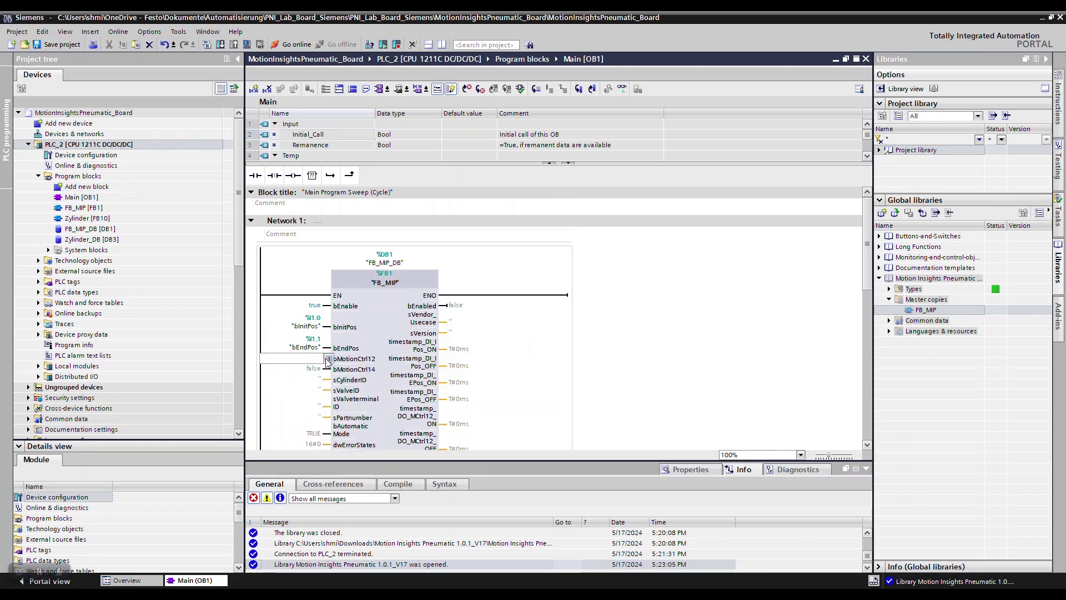
Wire bMotionCtrl12 and bMotionCtrl14 to the valve output tags %Q2.1 and %Q2.0
click(328, 360)
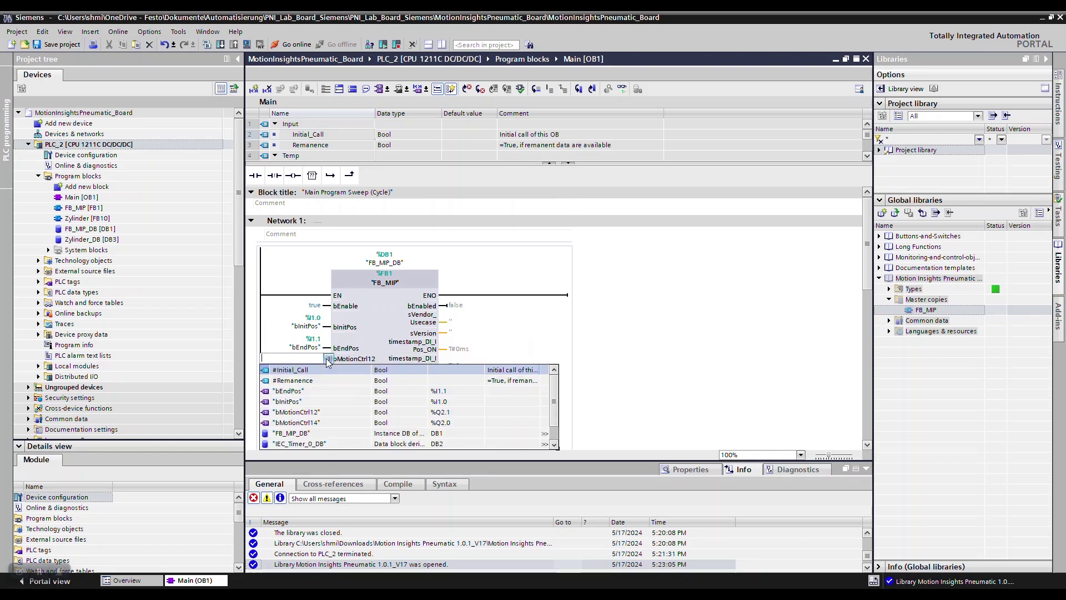
click(314, 412)
key(Return)
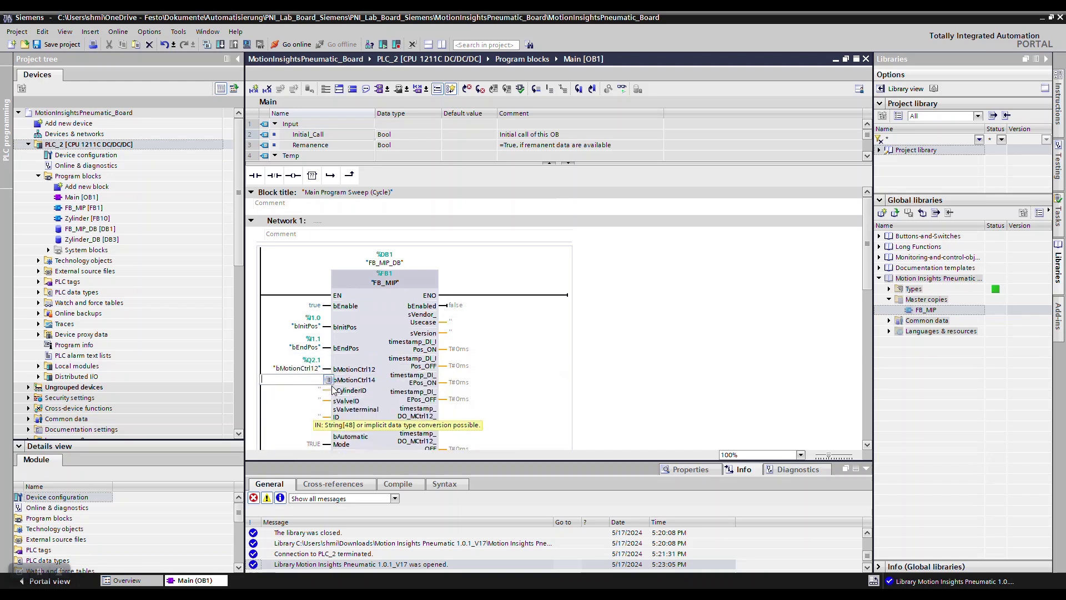
click(329, 379)
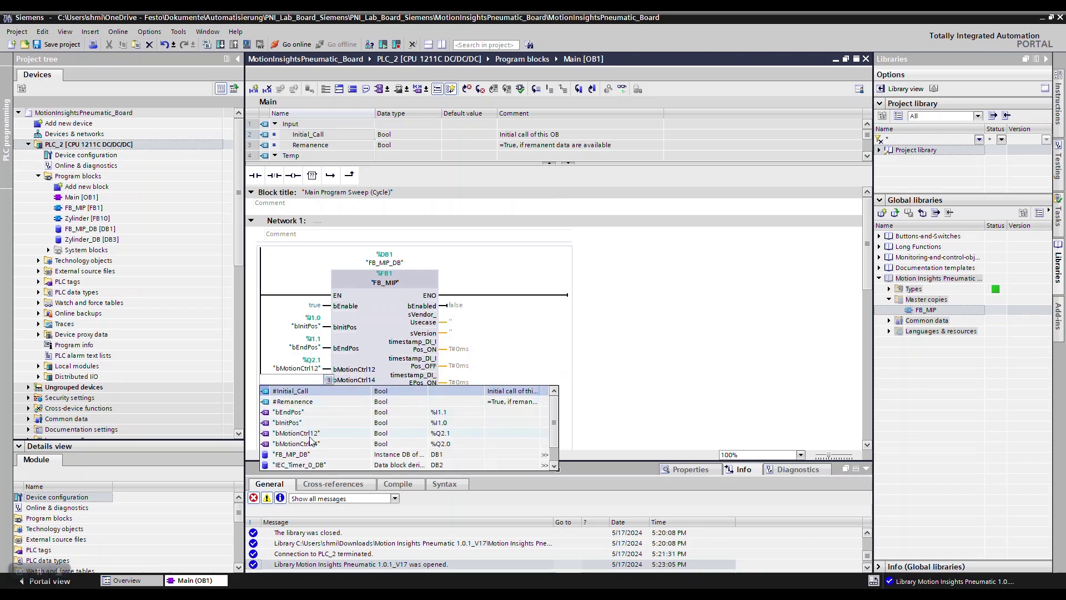
click(310, 442)
key(Return)
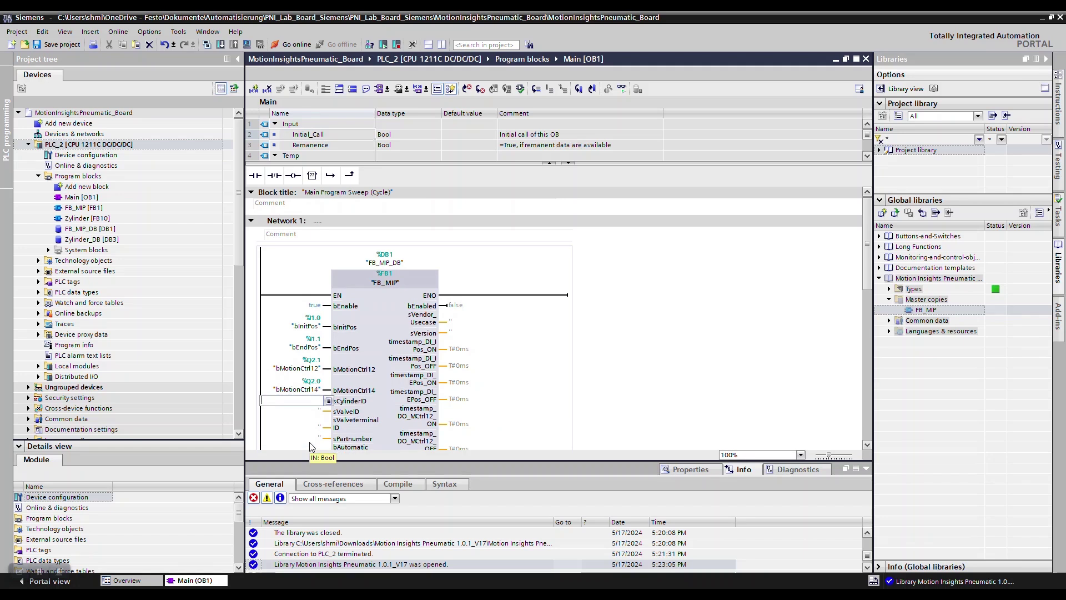
Enter the cylinder, valve and terminal ID strings 'thisIsMyCylinder', 'thisIsMyValve' and 'thisIsMyTerminal'
text('thisIsMyCylinder')
key(Return)
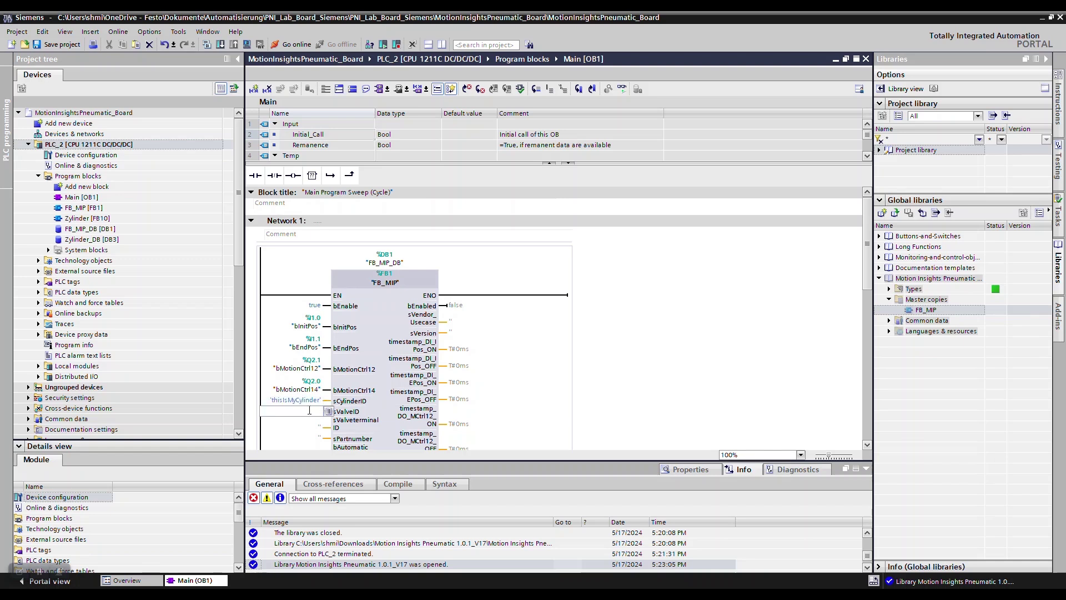
text('thisIsMyValve)
key(Return)
text(')
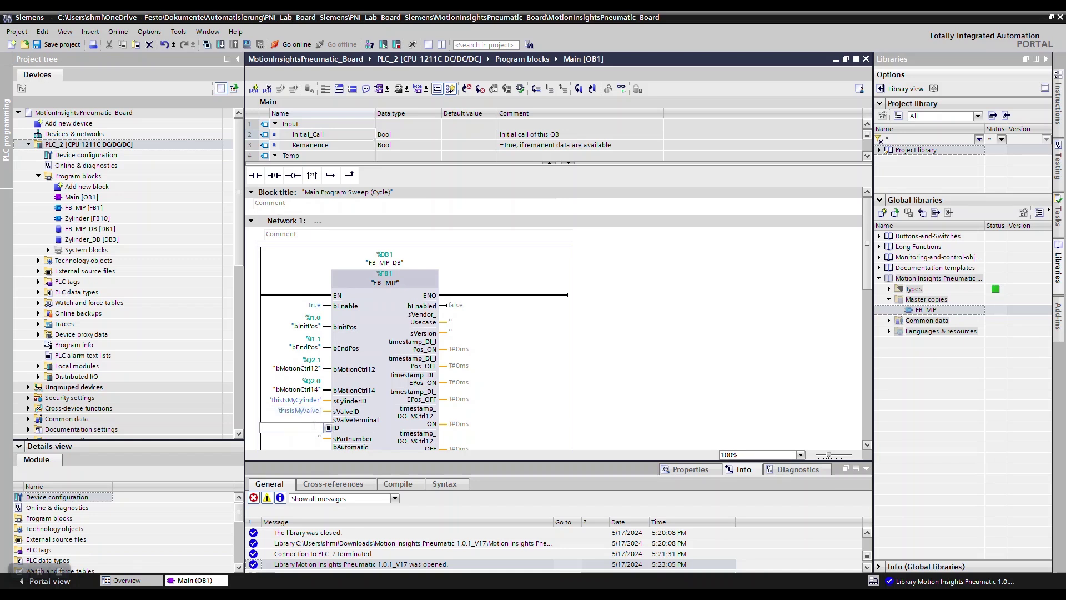
text(thisIsMyTerminal')
key(Return)
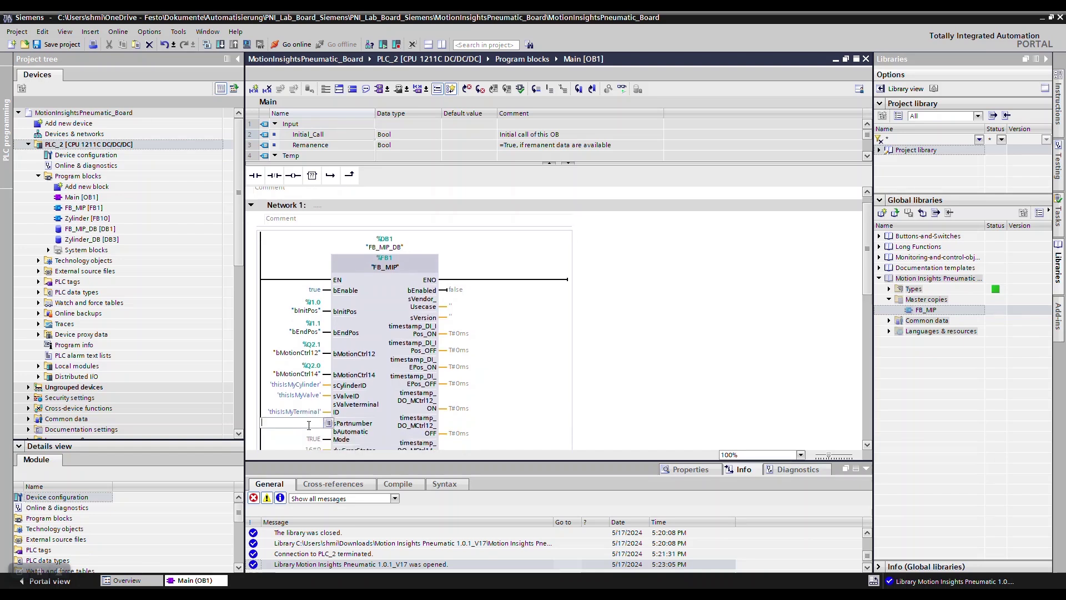
Set bAutomaticMode to TRUE, leaving dwErrorStates at its default value
scroll(400, 443, down, 1)
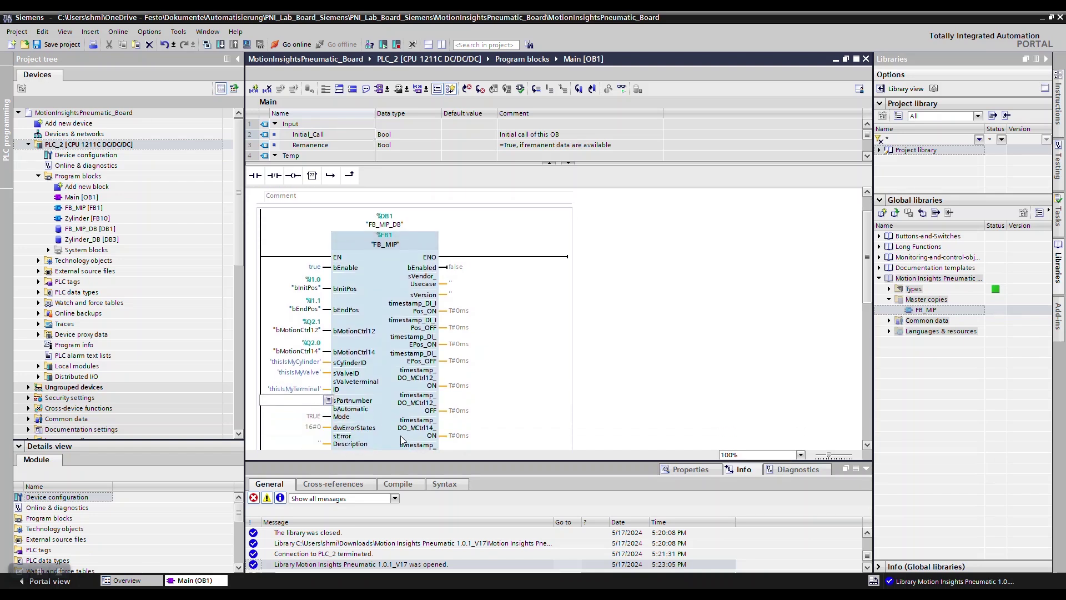
click(318, 416)
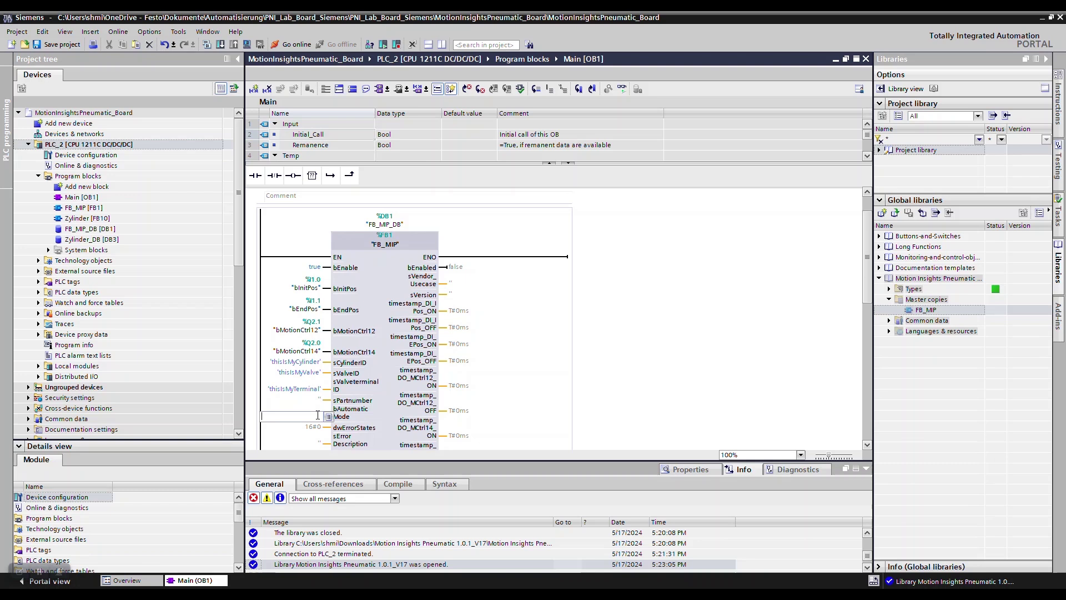
text(TUEE)
key(Return)
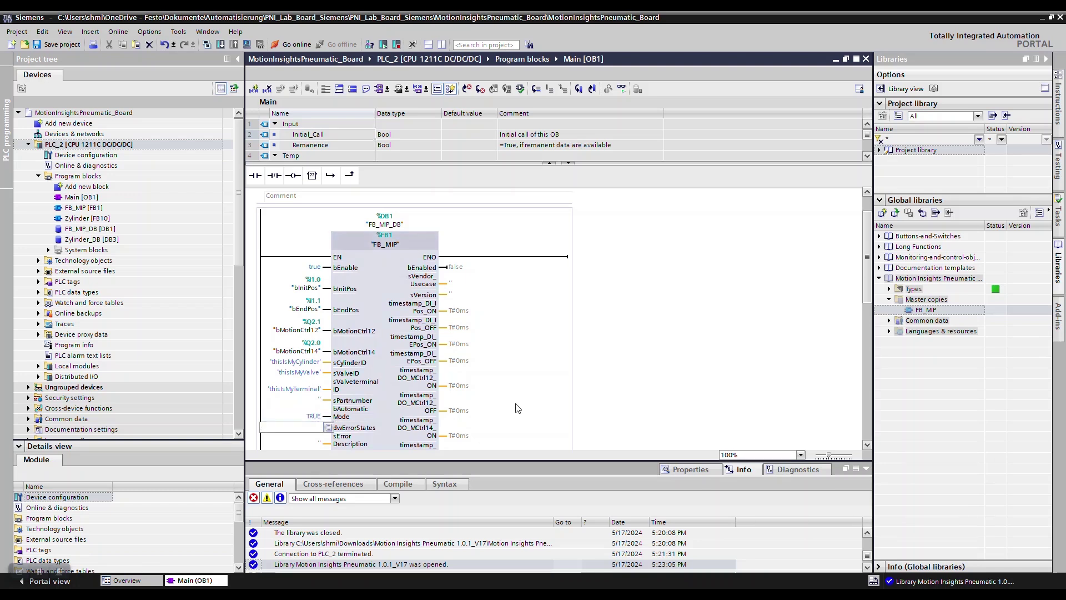
click(623, 401)
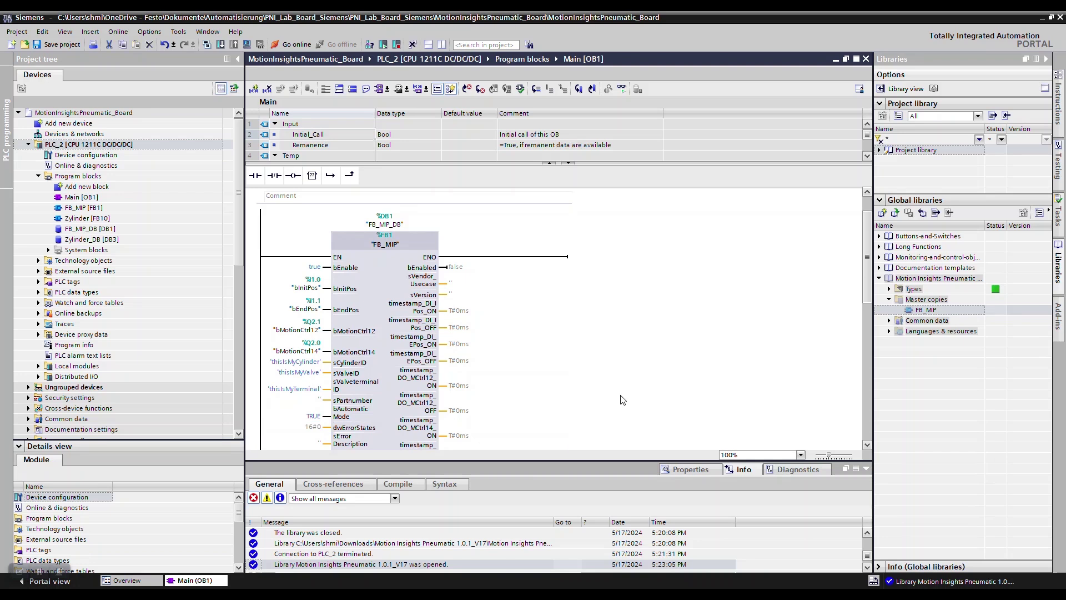
scroll(622, 400, down, 3)
Compile the program and start downloading it to the PLC
scroll(623, 400, up, 3)
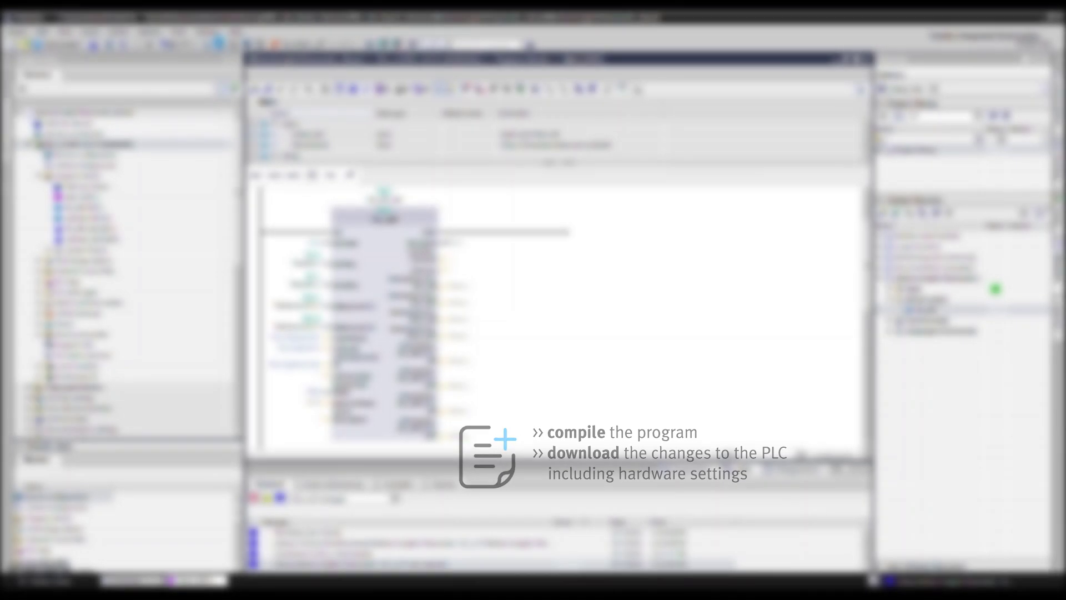
click(220, 44)
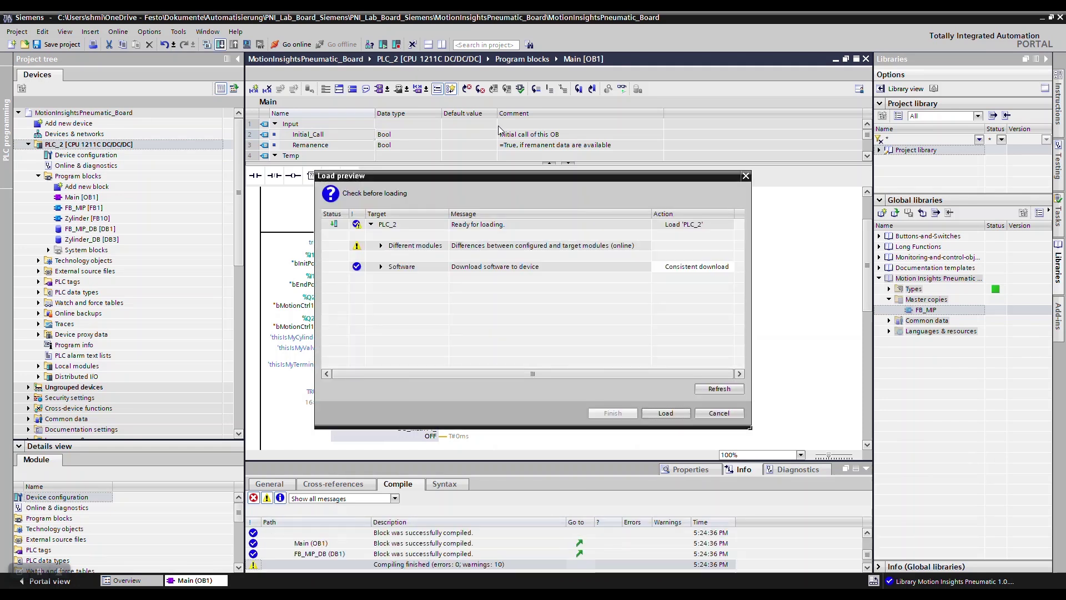
Load the compiled program onto PLC_2, finish the download, and go online with the controller
click(664, 412)
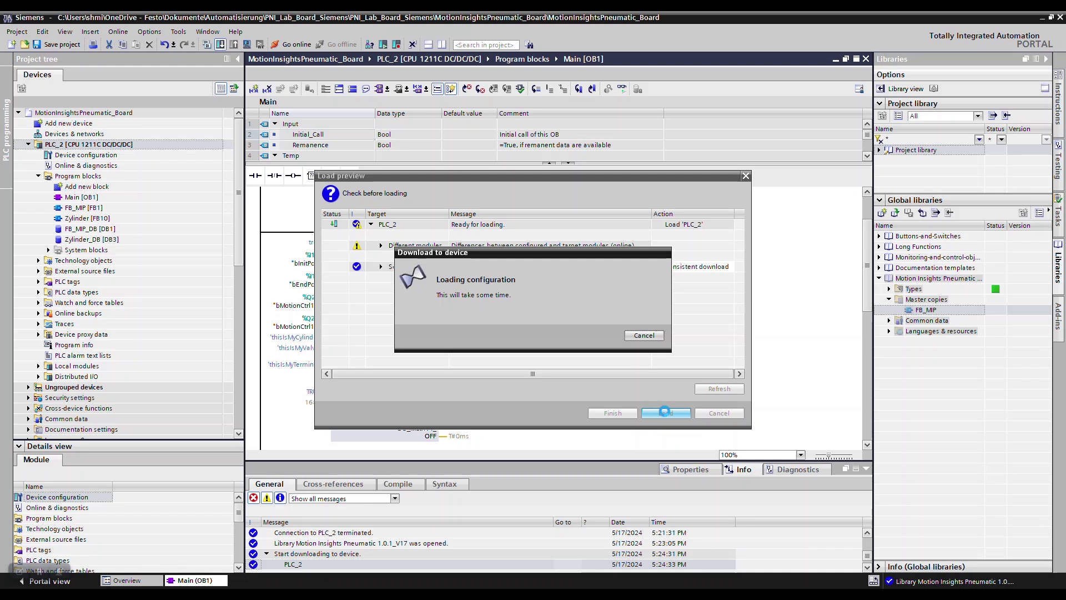
click(665, 414)
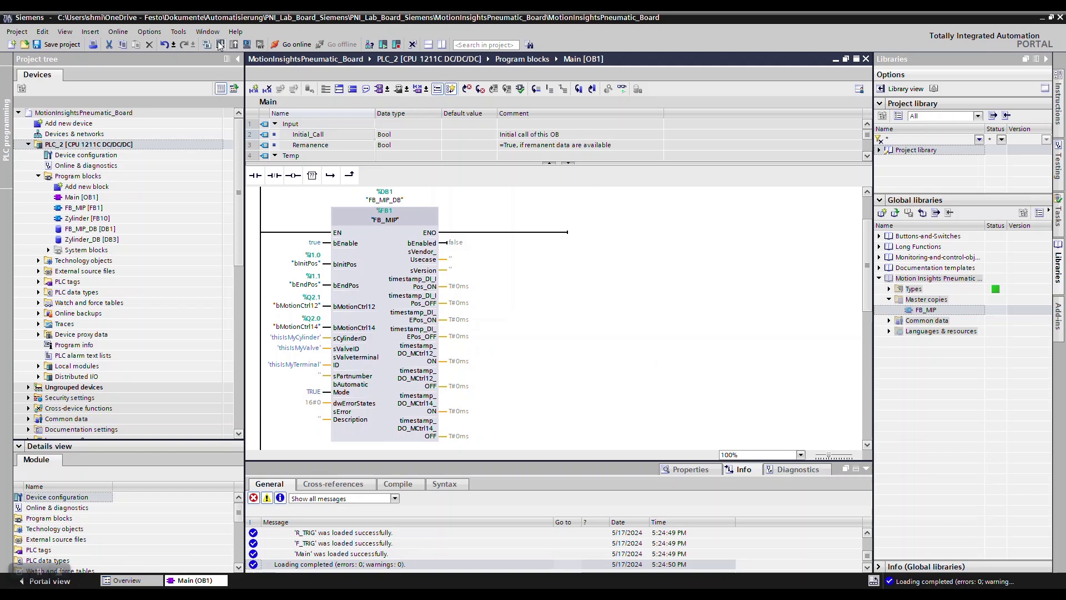
click(288, 45)
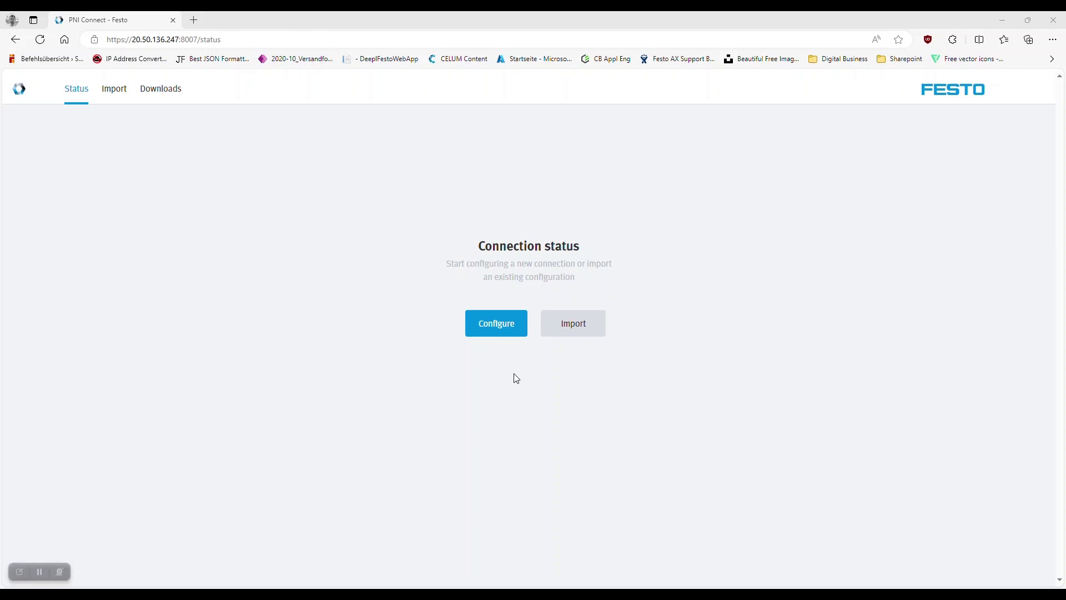
Configure a Siemens PLC at host 192.168.0.90, test the connection, and add a polled data block
click(500, 329)
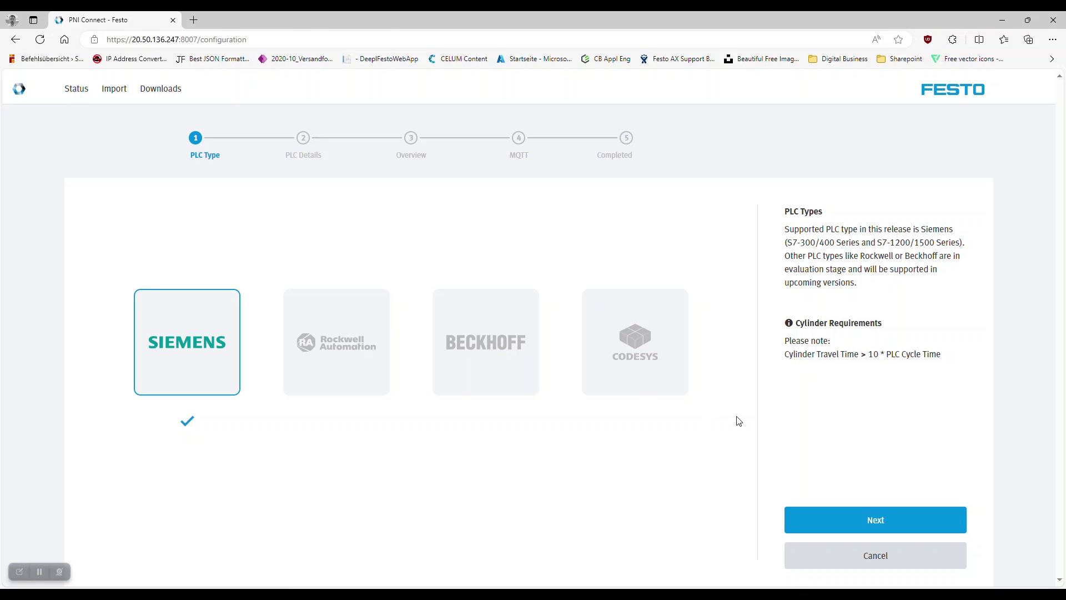
click(857, 522)
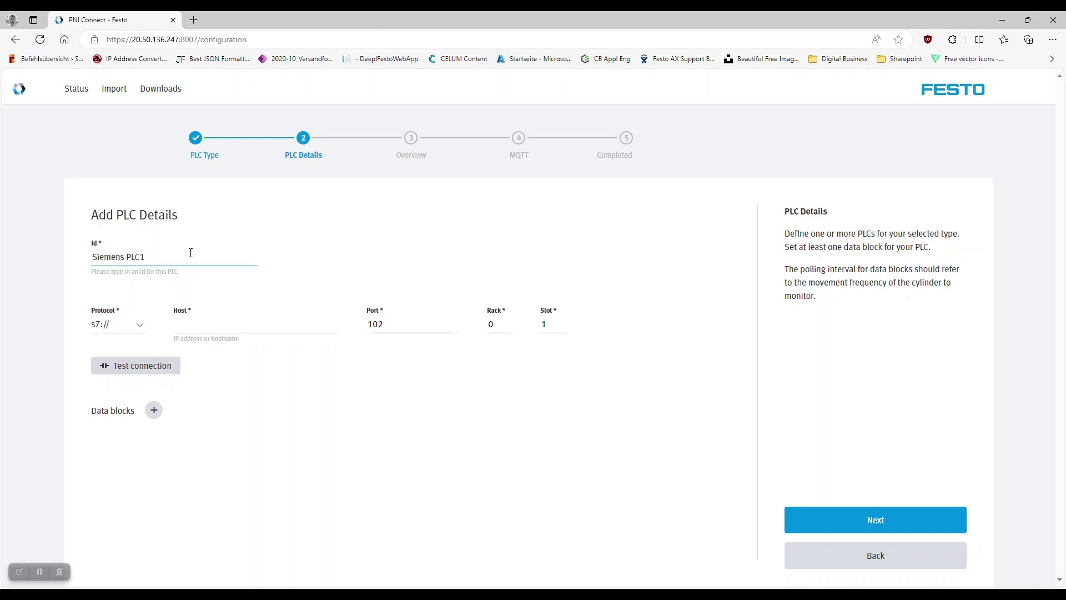
click(213, 326)
text(192.168.0.90)
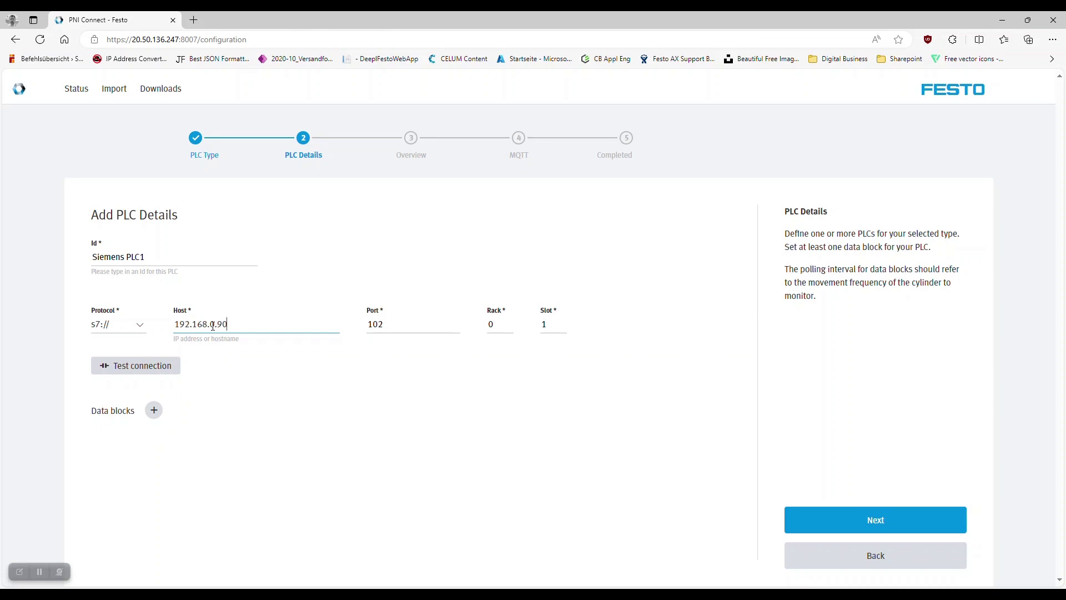
click(143, 370)
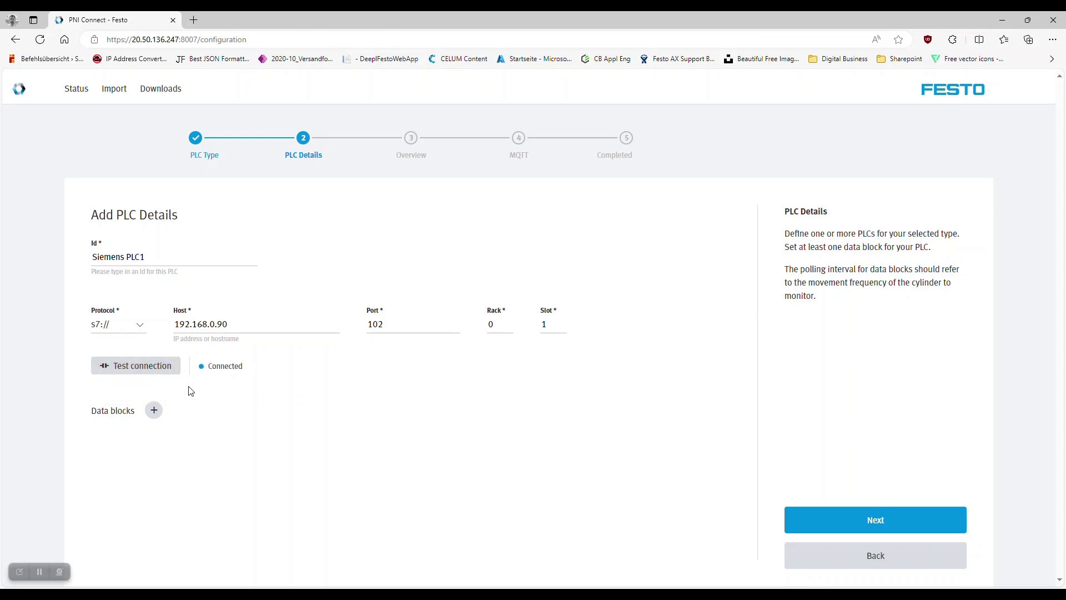
click(155, 409)
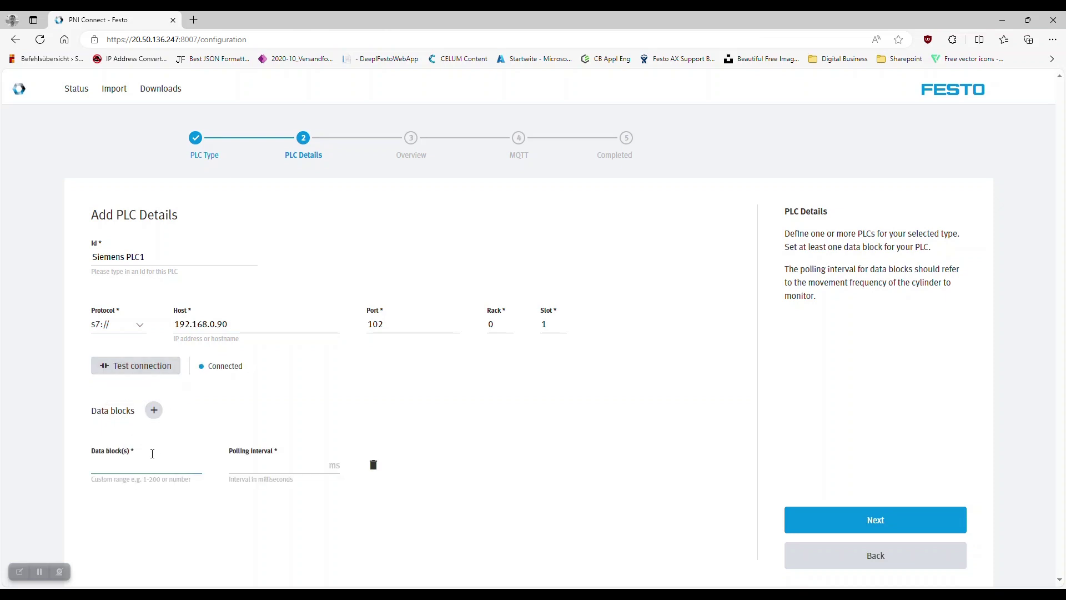
click(287, 478)
click(827, 520)
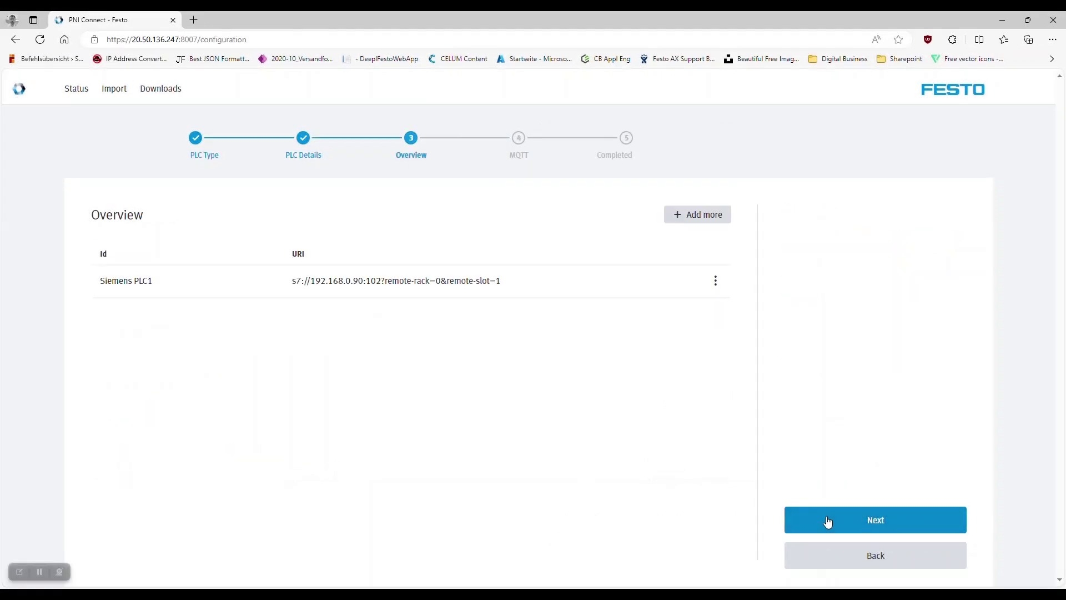
Enter MQTT broker host mosquitto, port 1883, client ID, user and the account password
click(827, 520)
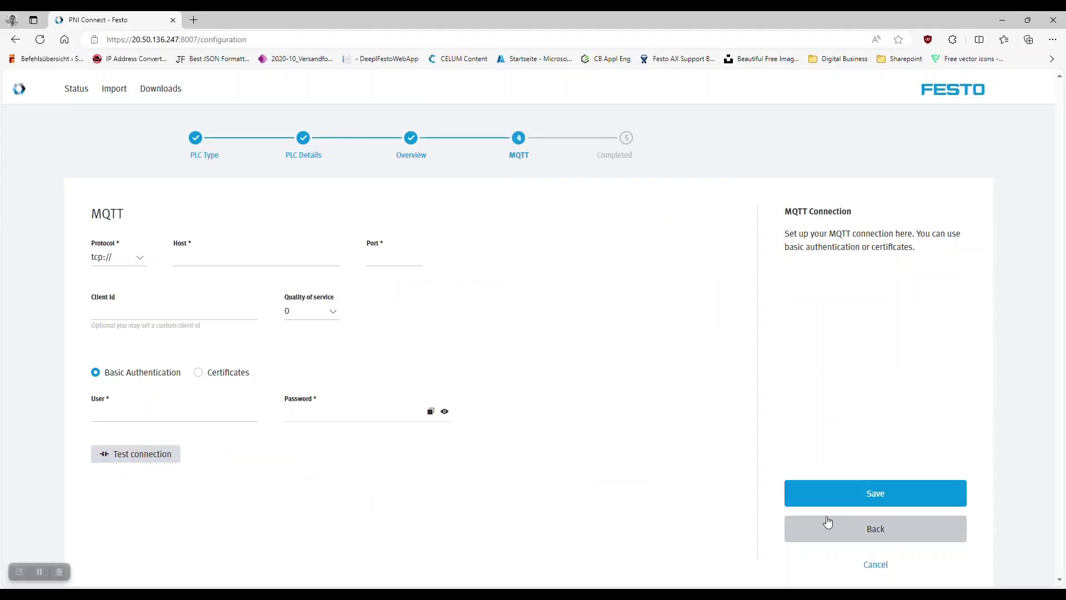
click(300, 269)
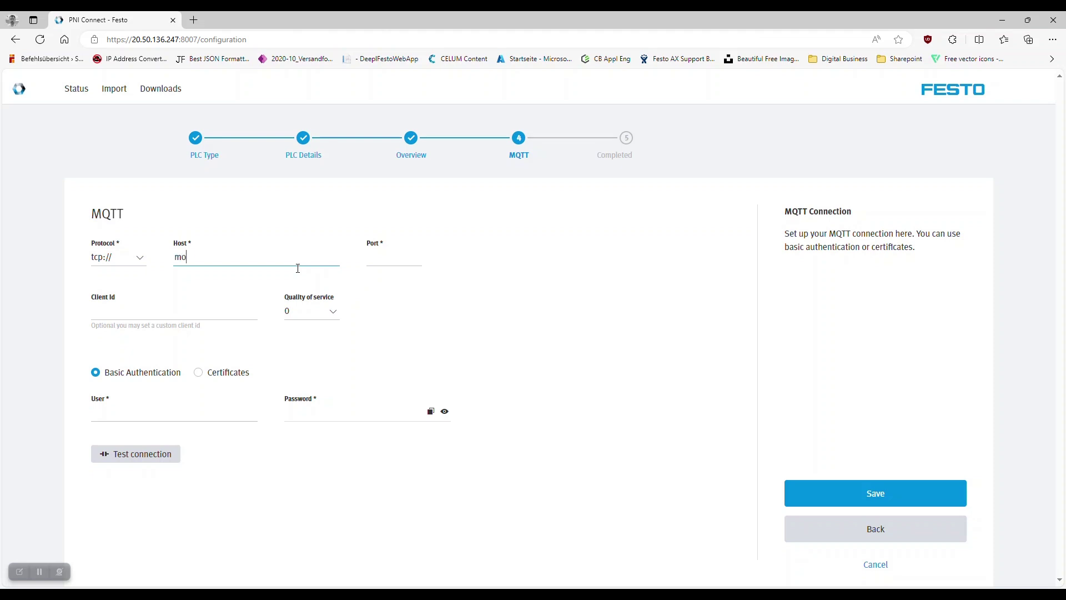
text(mosquitto)
key(Tab)
text(1883)
key(Tab)
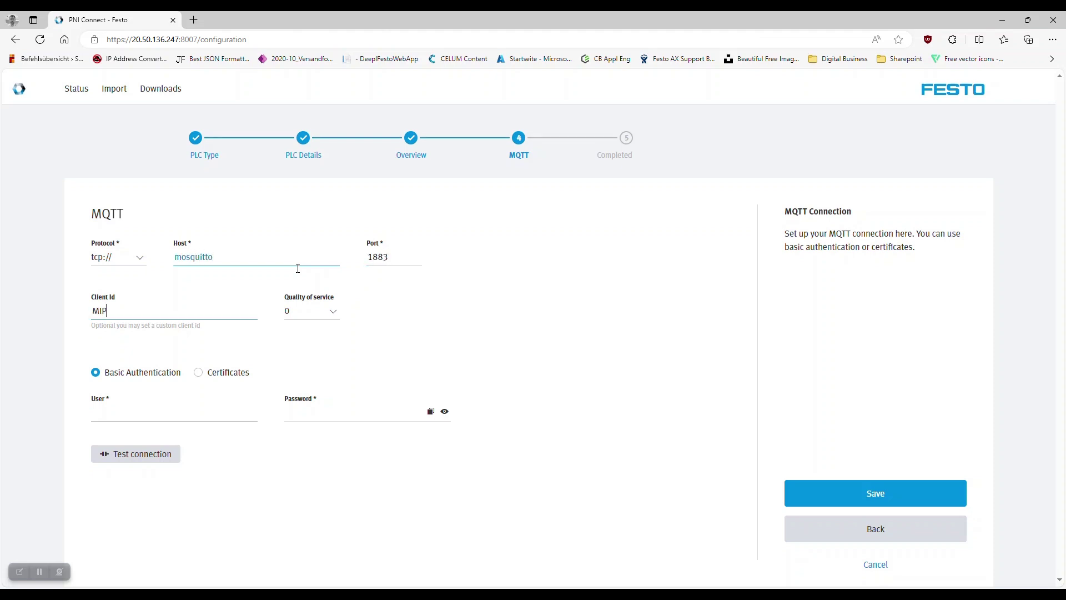
key(Tab)
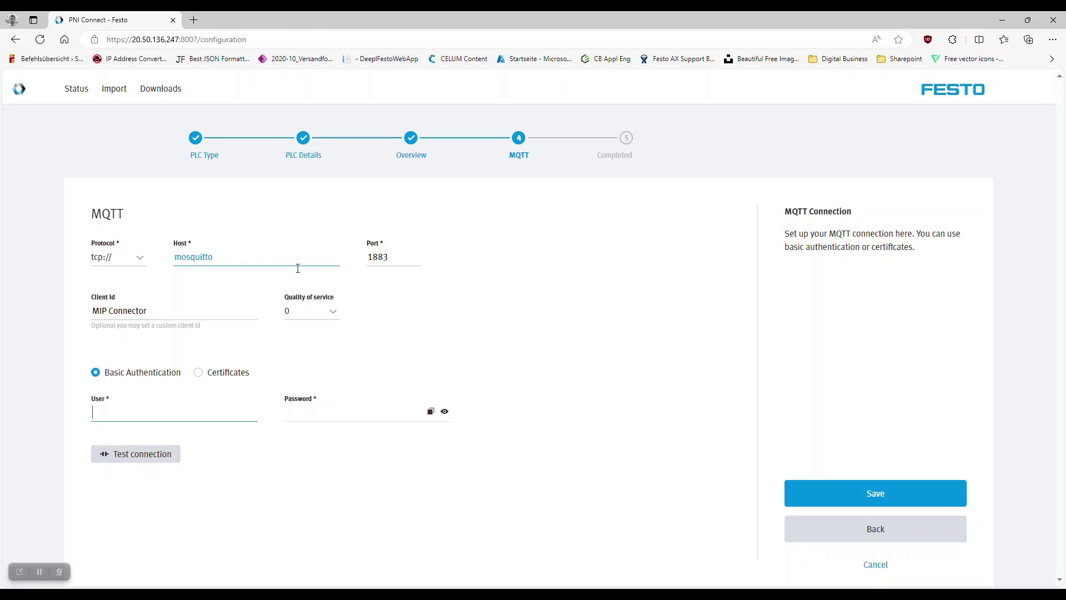
key(Tab)
key(ctrl+v)
Test the broker connection and save the MQTT configuration
click(143, 457)
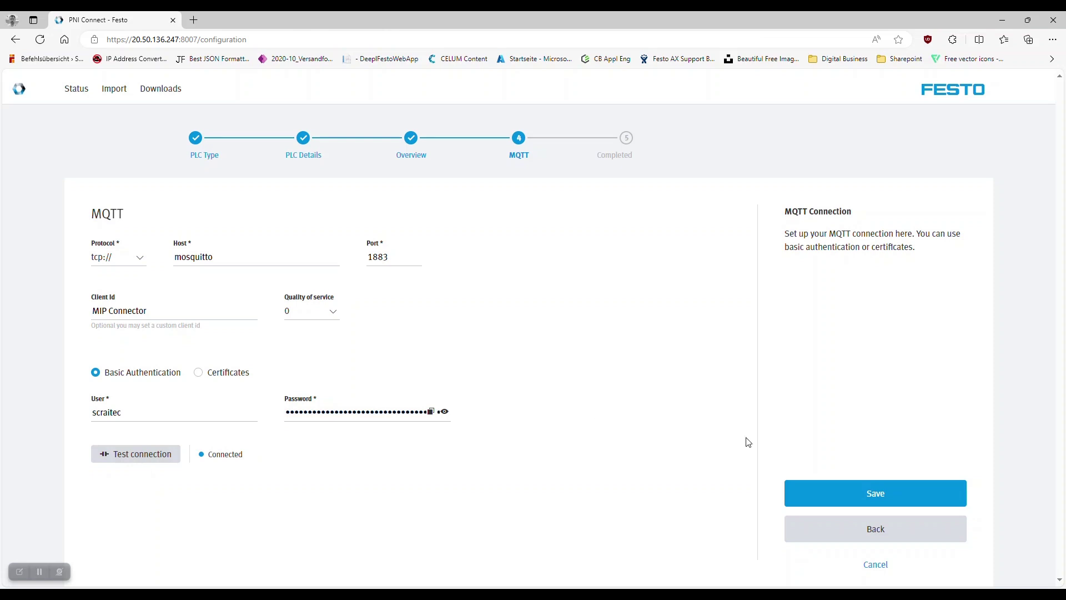
click(811, 503)
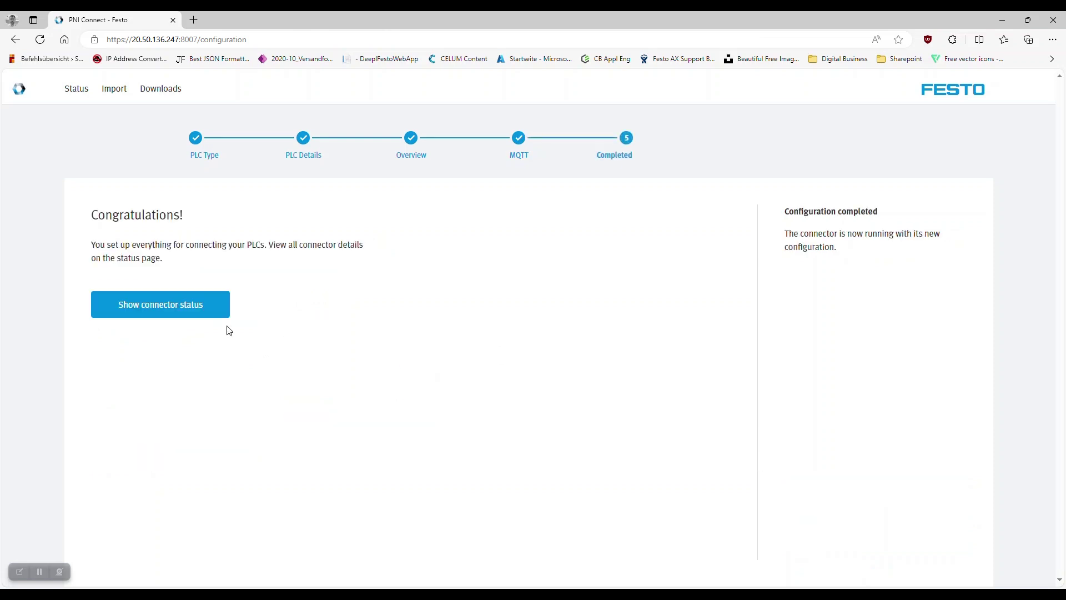
click(200, 309)
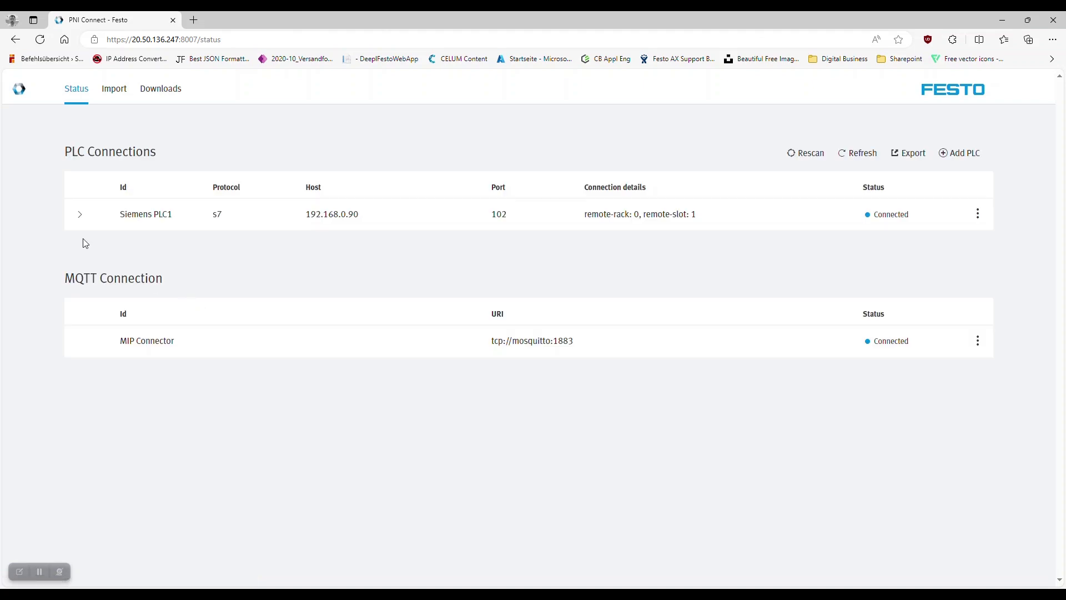
Expand the Siemens PLC1 row to show its connection details
click(80, 216)
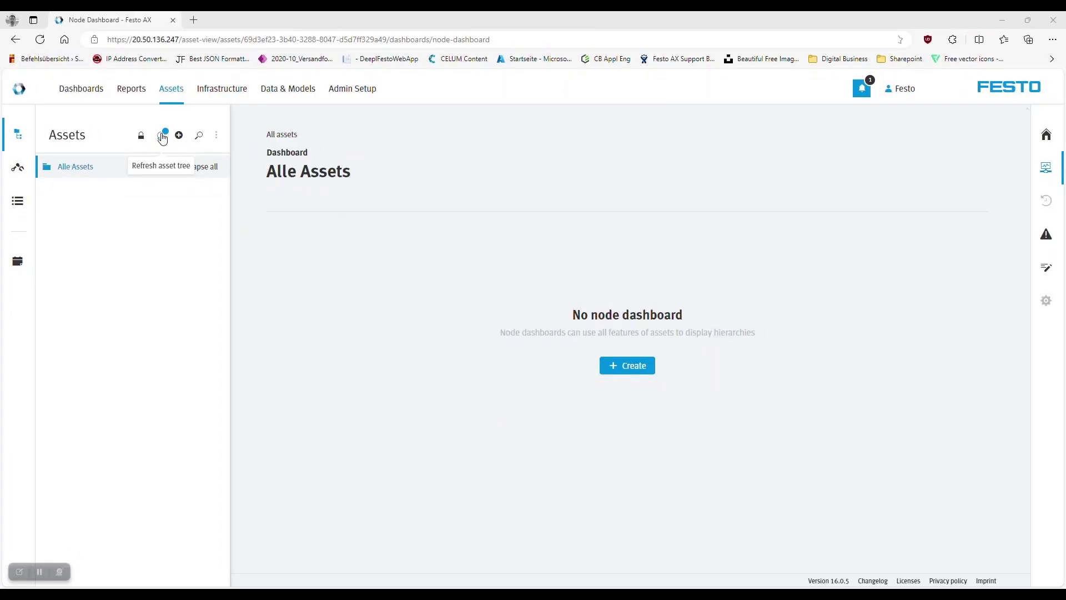
Refresh the asset tree and open thisIsMyCylinder under MIP > Siemens PLC1 > thisIsMyTerminal > thisIsMyValve
click(163, 139)
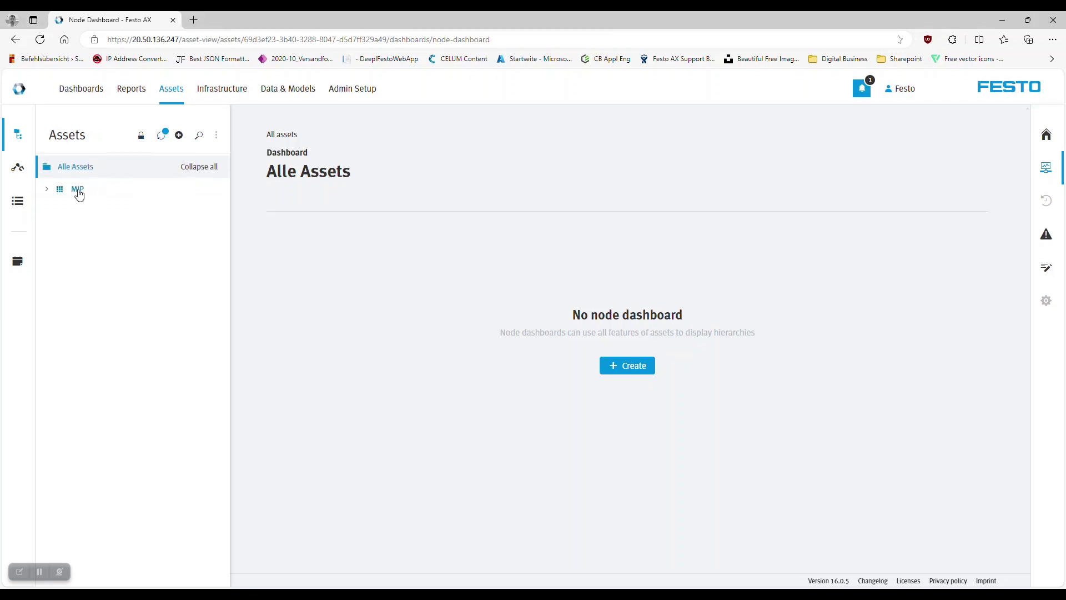
click(48, 190)
click(55, 214)
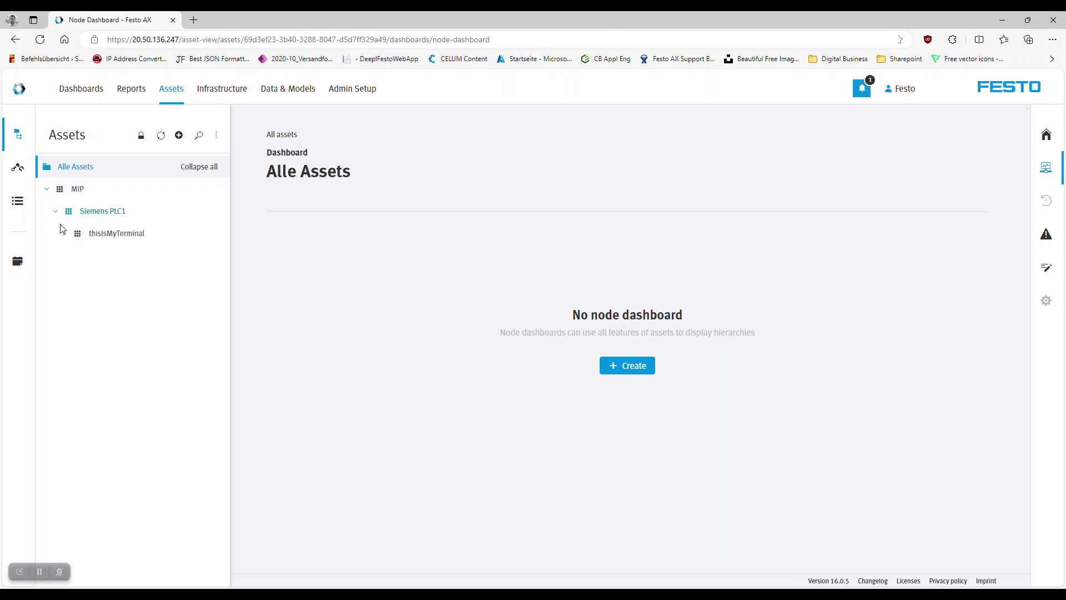
click(64, 236)
click(74, 258)
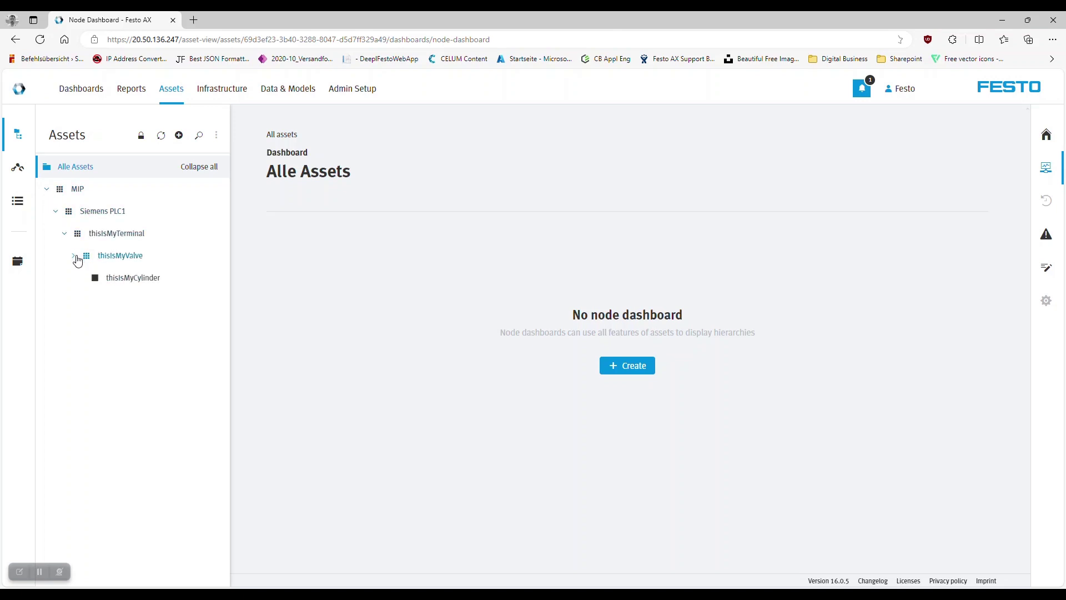
click(126, 282)
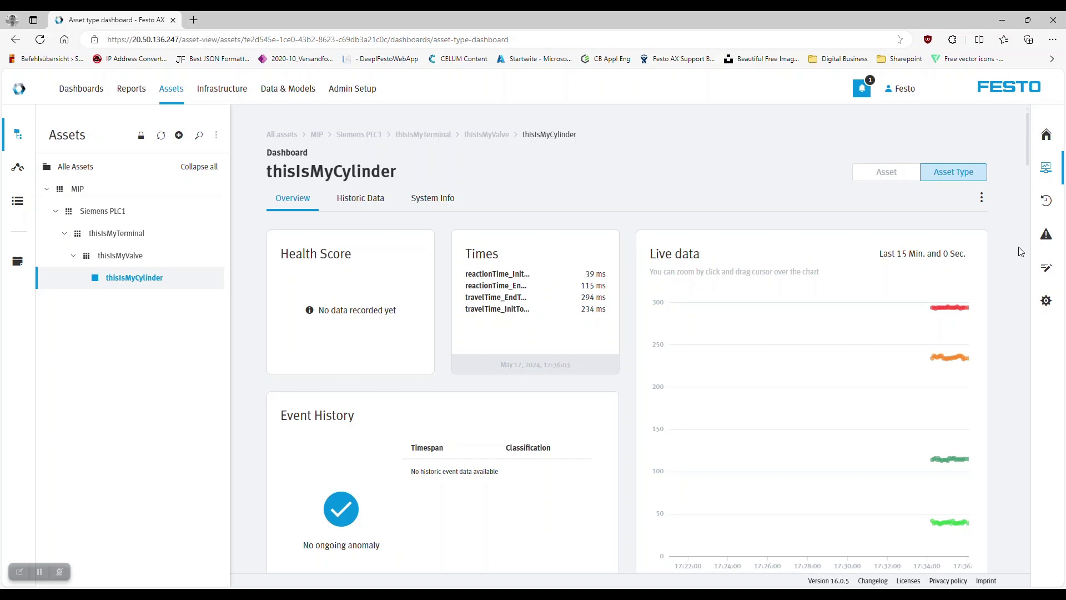
click(1046, 302)
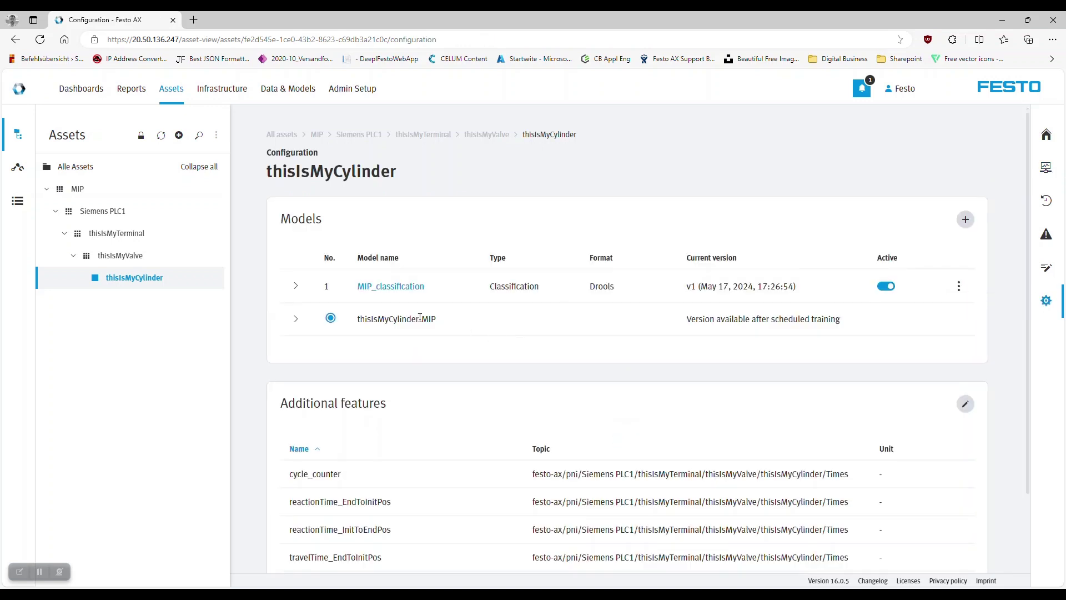
click(295, 324)
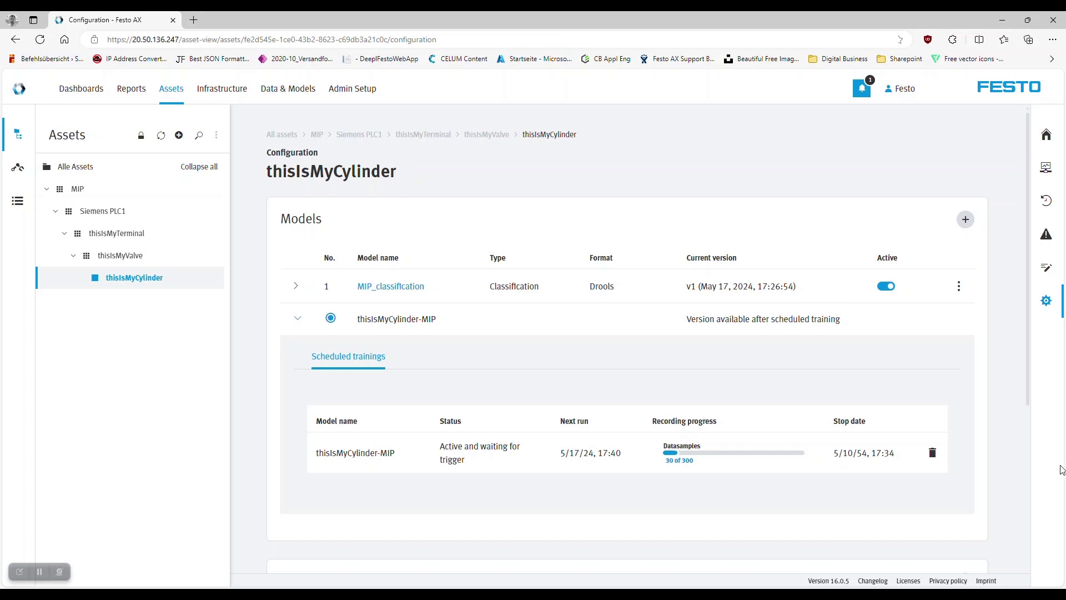
click(1047, 171)
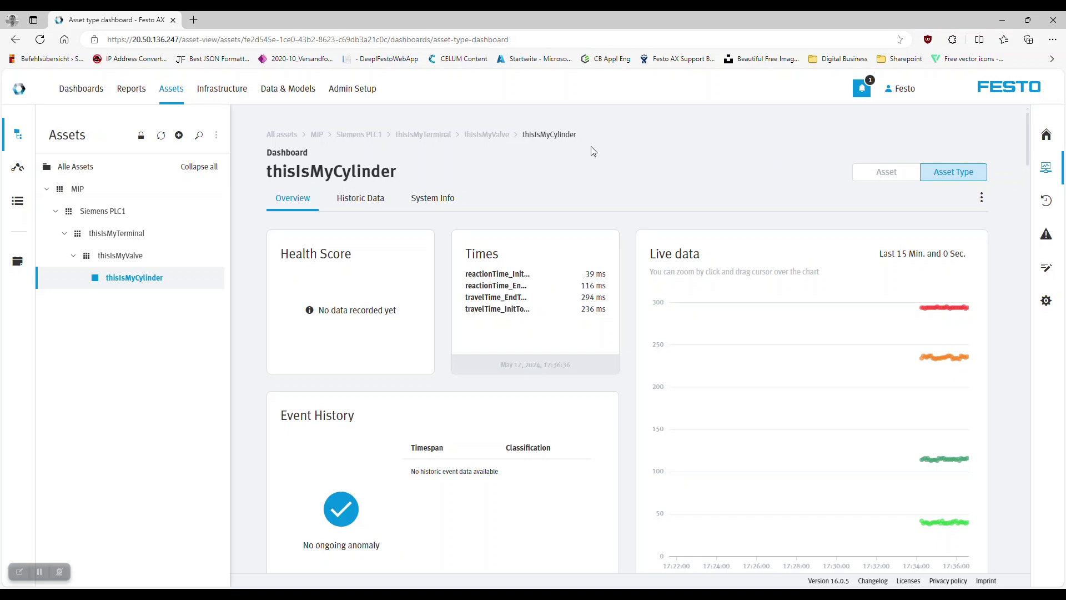
Go from thisIsMyCylinder's Historic Data to System Info, showing polling OK and automatic mode enabled
click(350, 203)
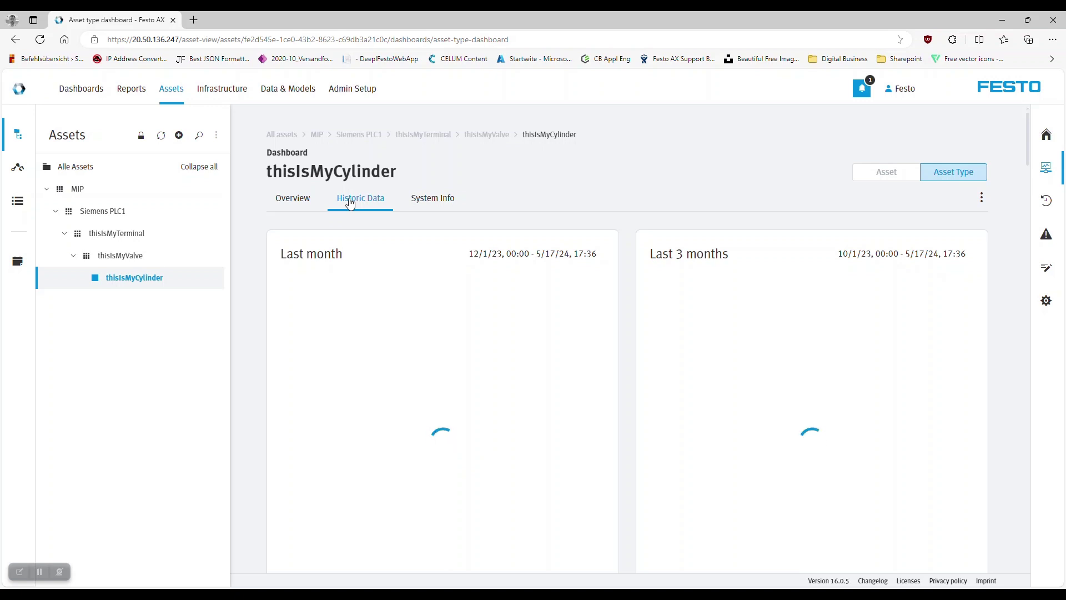
click(429, 206)
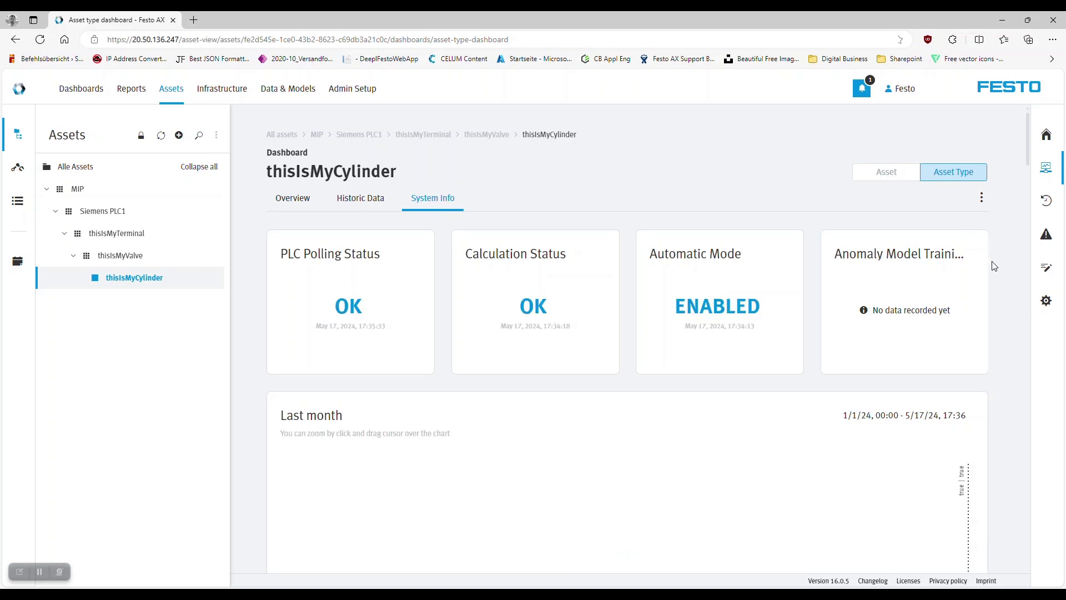
mouse_move(968, 499)
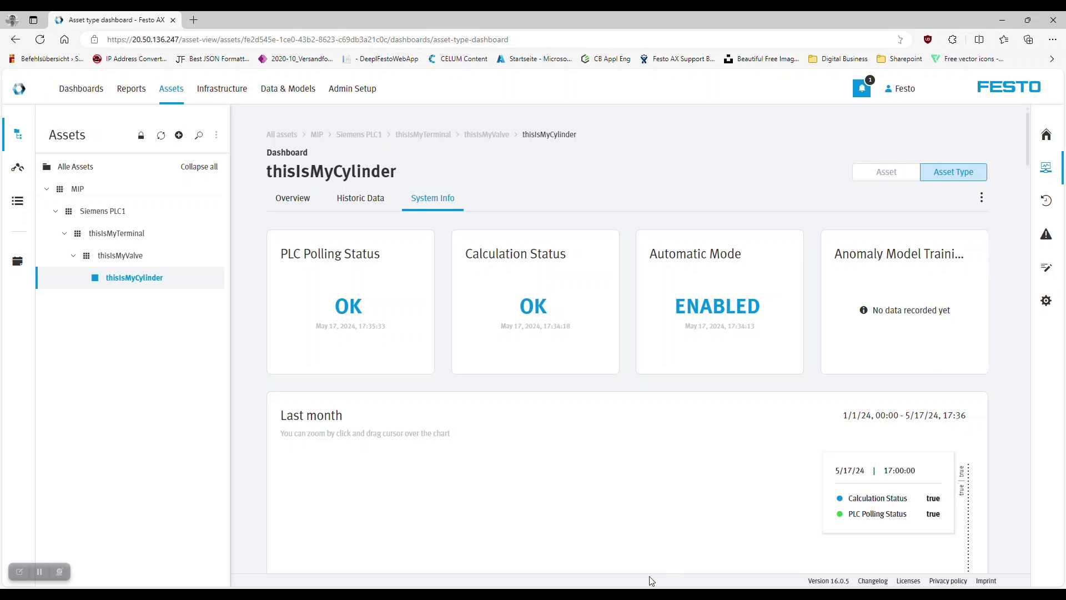